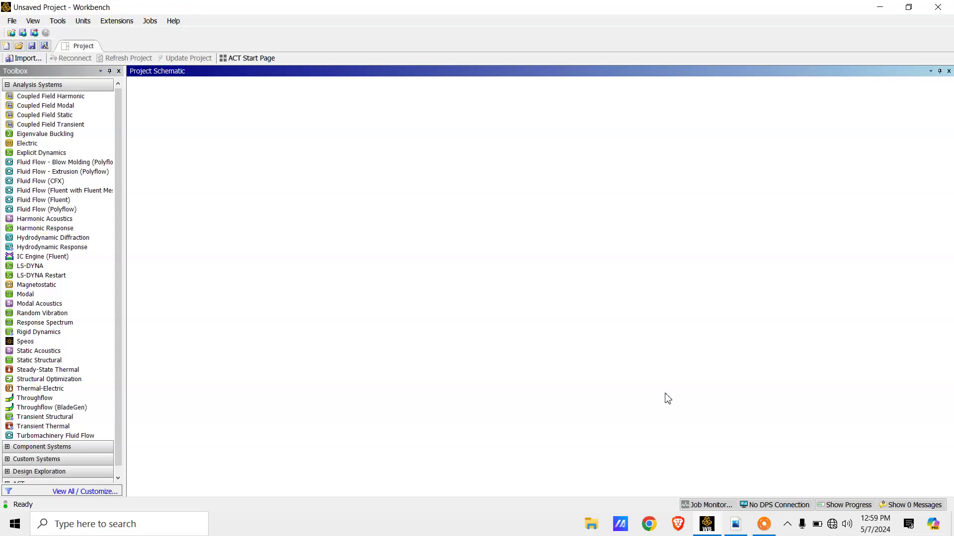
Step: Switch to Adobe Reader and read the lid-driven cavity problem description in Assignment_1.pdf at 150% zoom
click(736, 528)
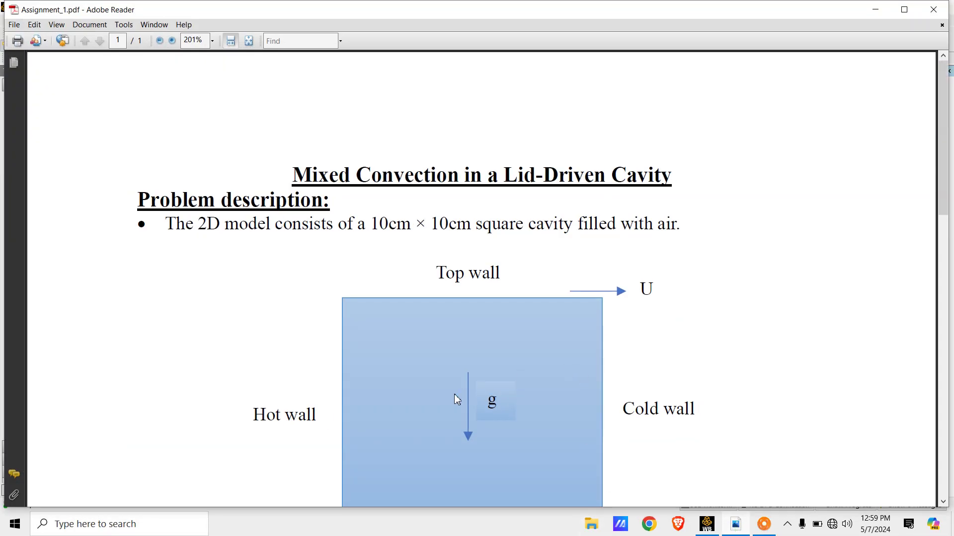
drag(296, 179, 623, 177)
click(160, 41)
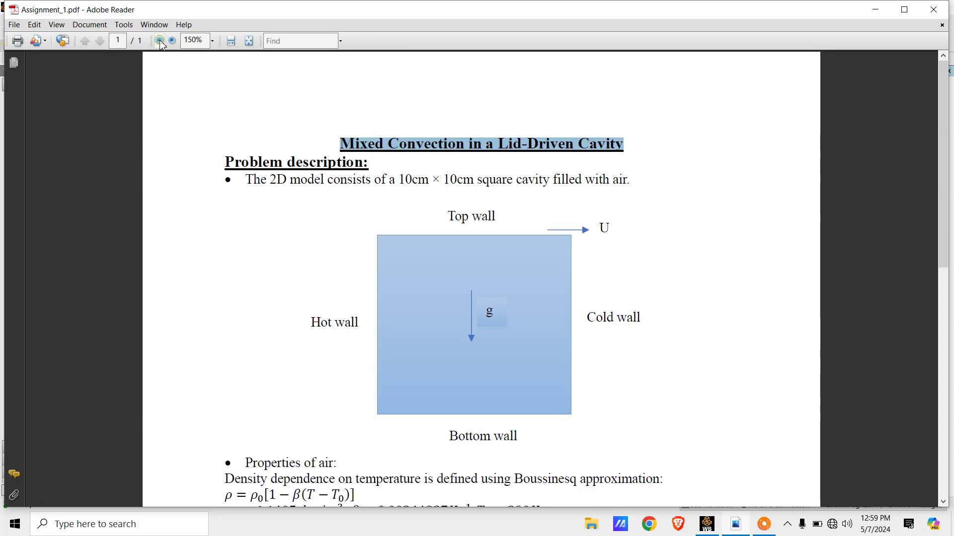
click(648, 168)
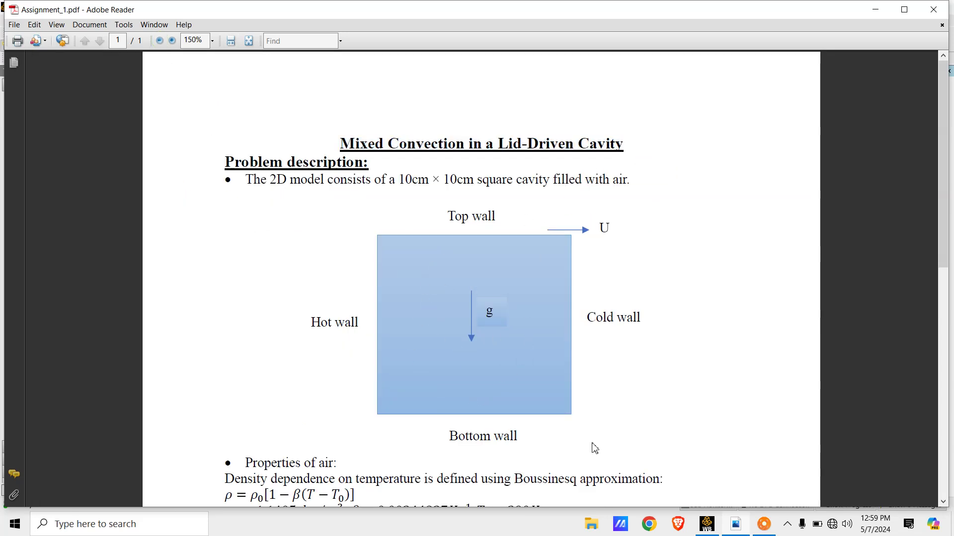
Step: Switch to Workbench, add a Fluid Flow (Fluent) system to the project schematic and create its geometry in DesignModeler
click(713, 534)
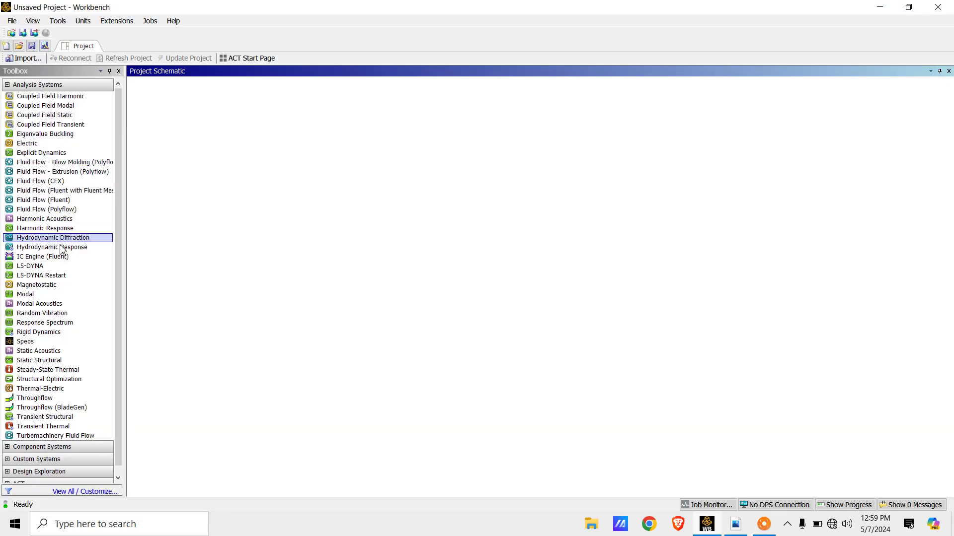
drag(58, 204, 197, 131)
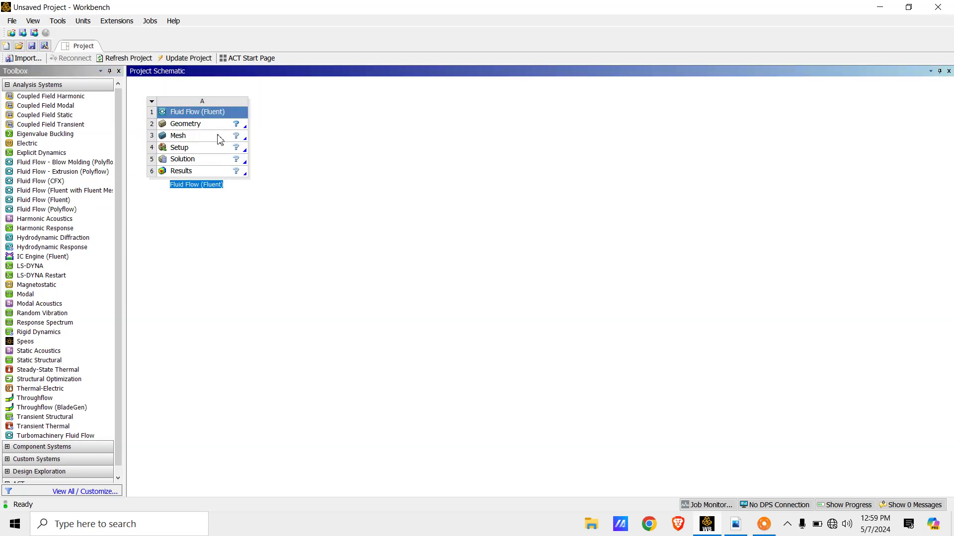
click(211, 128)
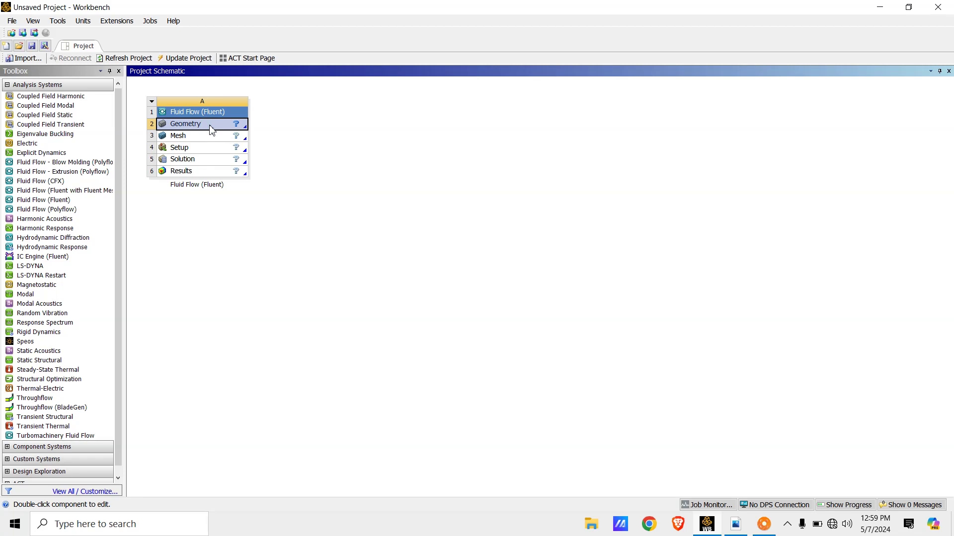
right_click(211, 129)
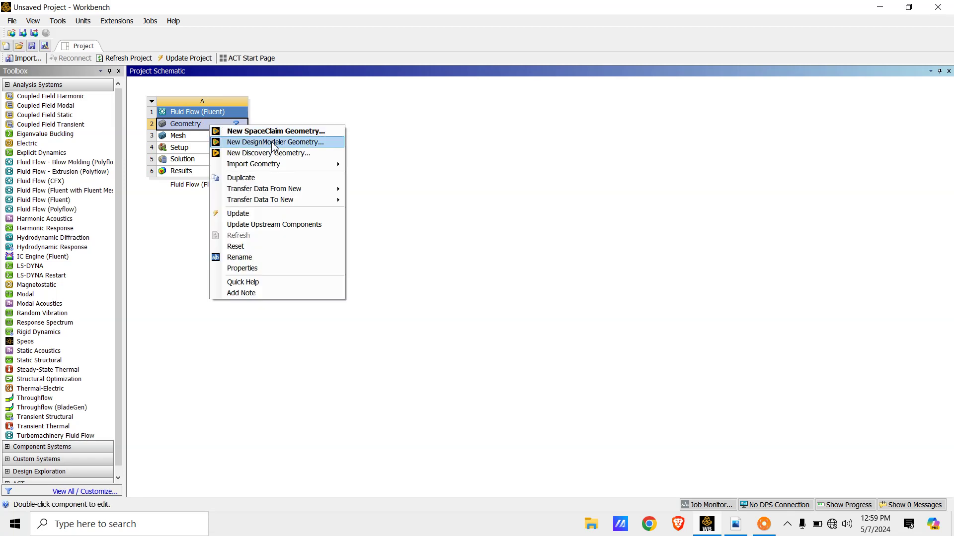
click(297, 143)
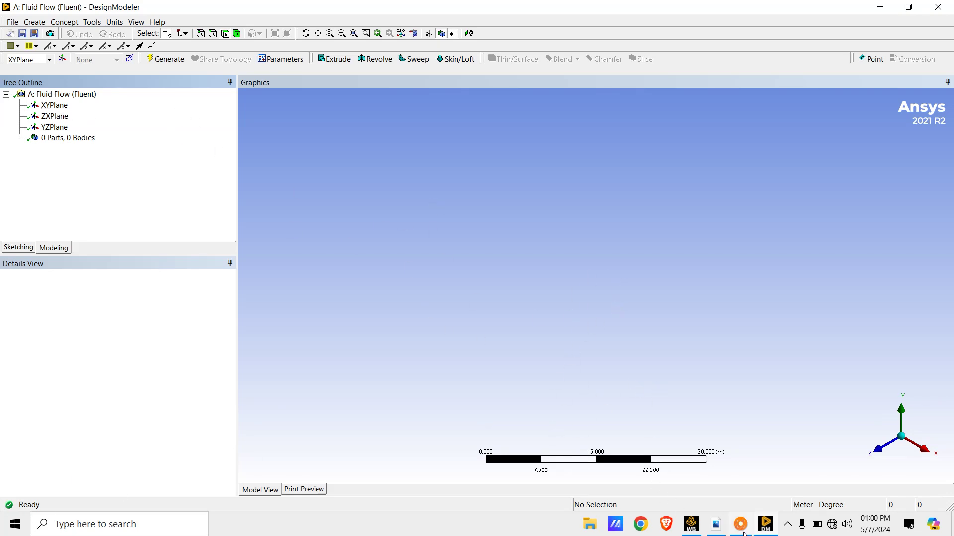
Step: Check the cavity dimensions in Assignment_1.pdf, and set the DesignModeler length unit to centimeter
click(714, 524)
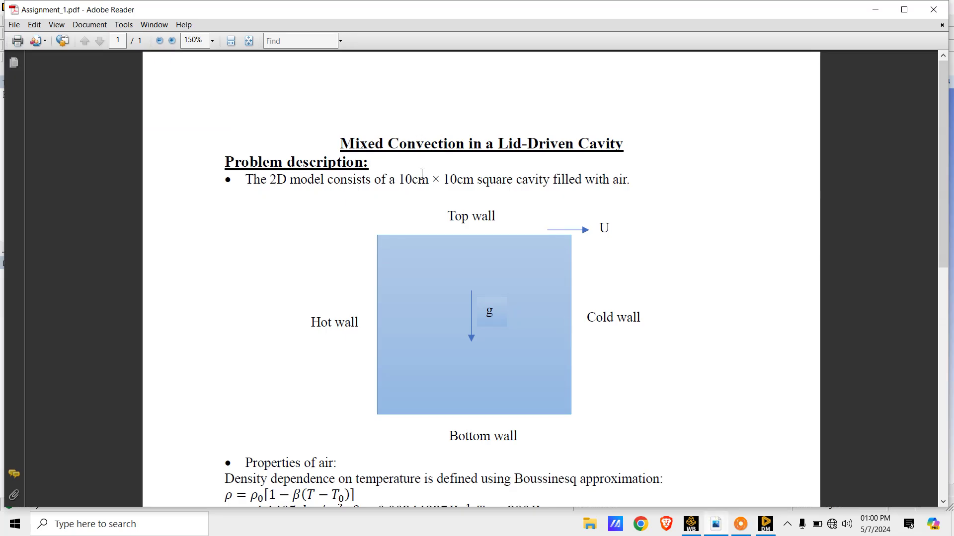
drag(431, 182, 414, 182)
click(717, 524)
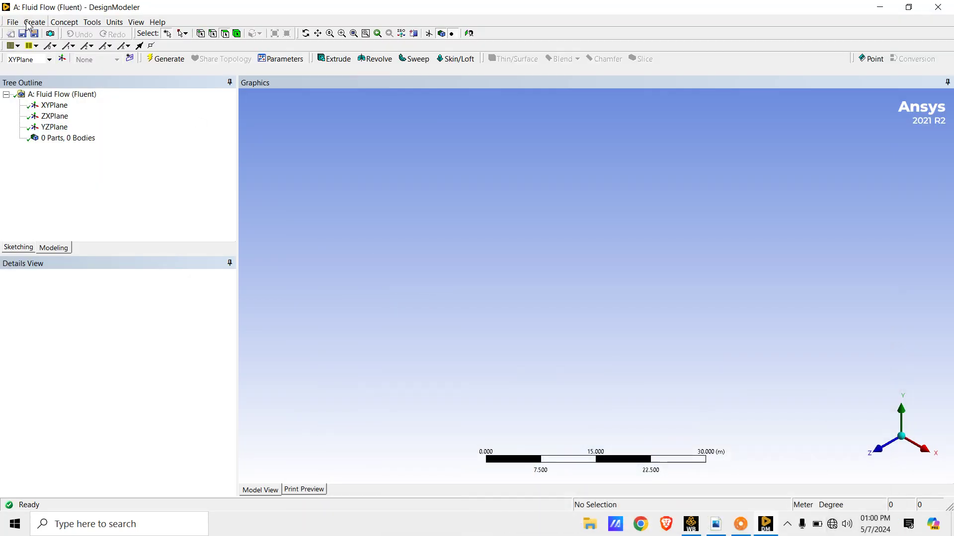
click(115, 23)
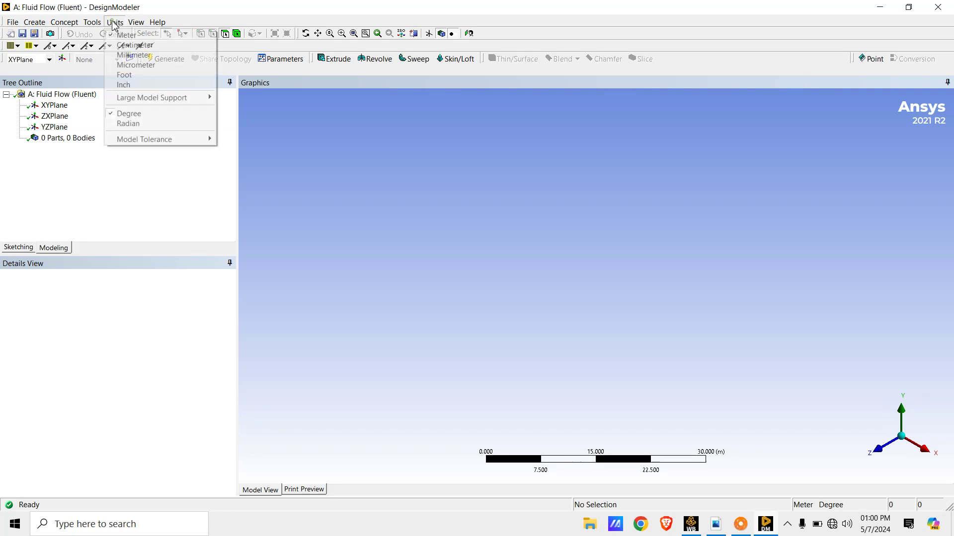
click(139, 46)
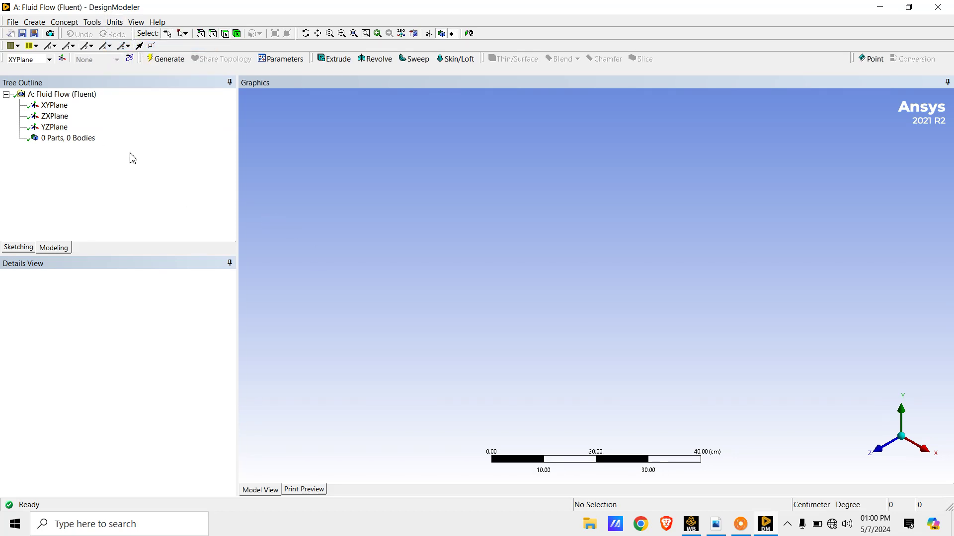
Step: Sketch a rectangle about 24.6 cm wide and 16.6 cm high on the XY plane, viewed face-on, with its lower-left corner at the origin
click(56, 105)
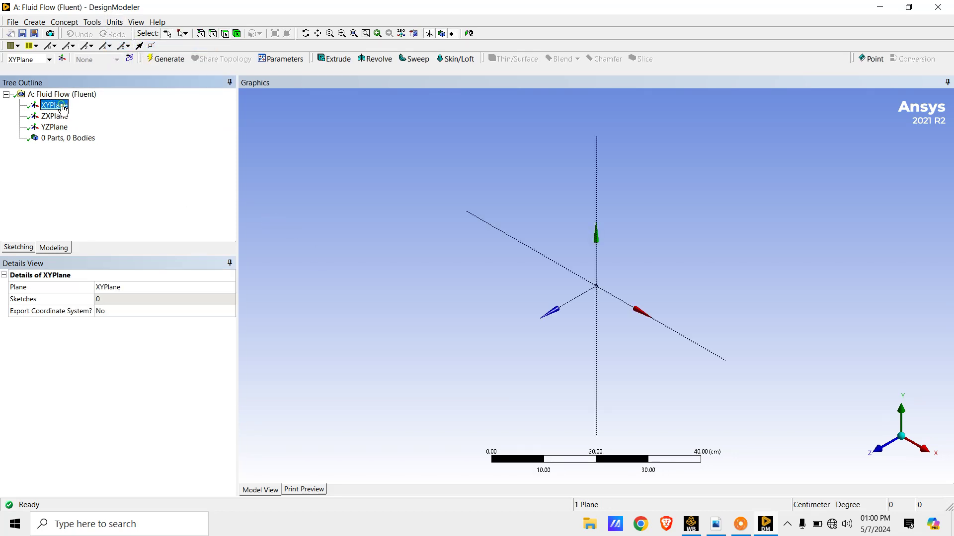
click(882, 450)
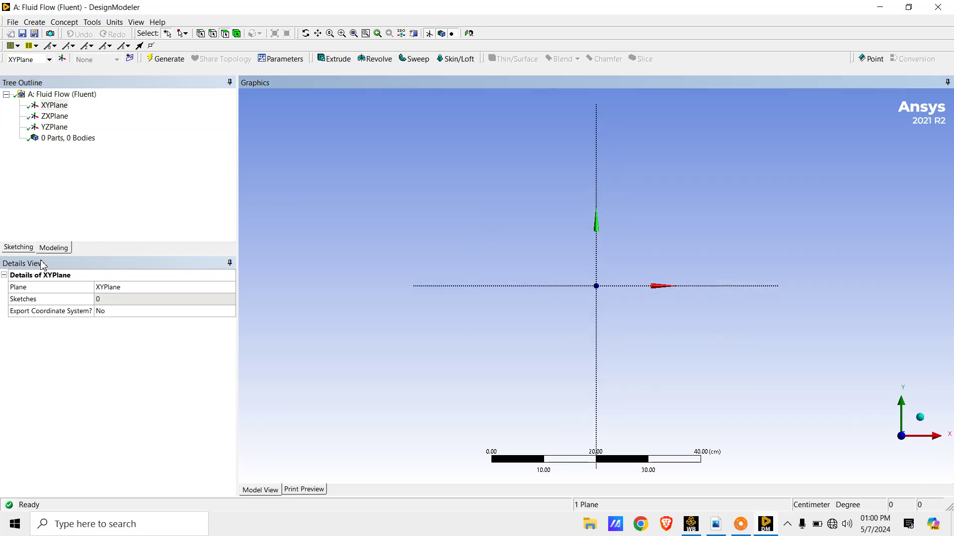
click(20, 247)
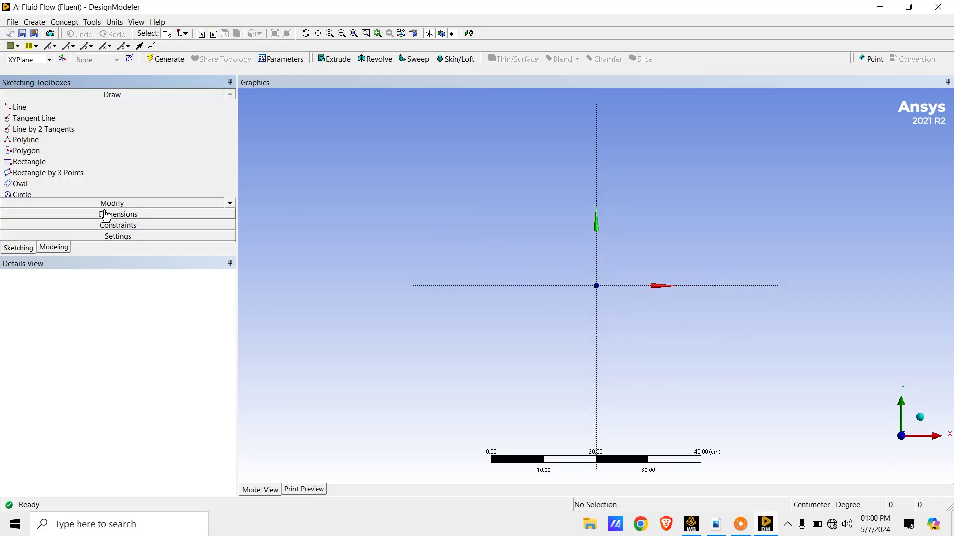
click(33, 164)
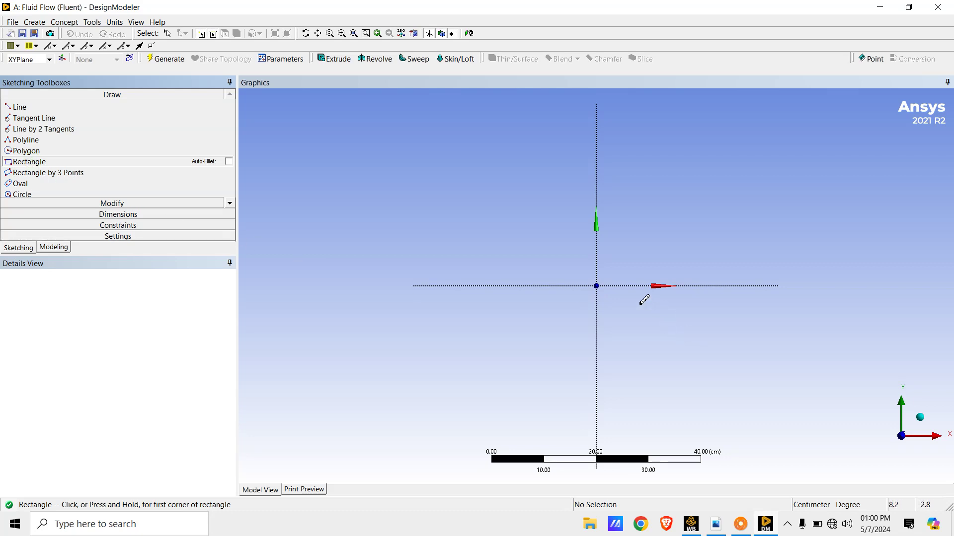
click(596, 286)
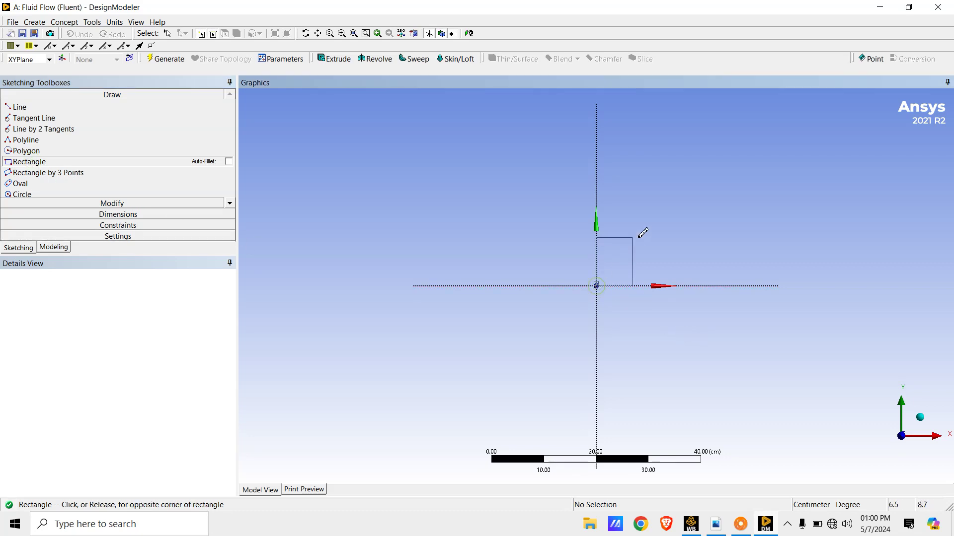
click(725, 200)
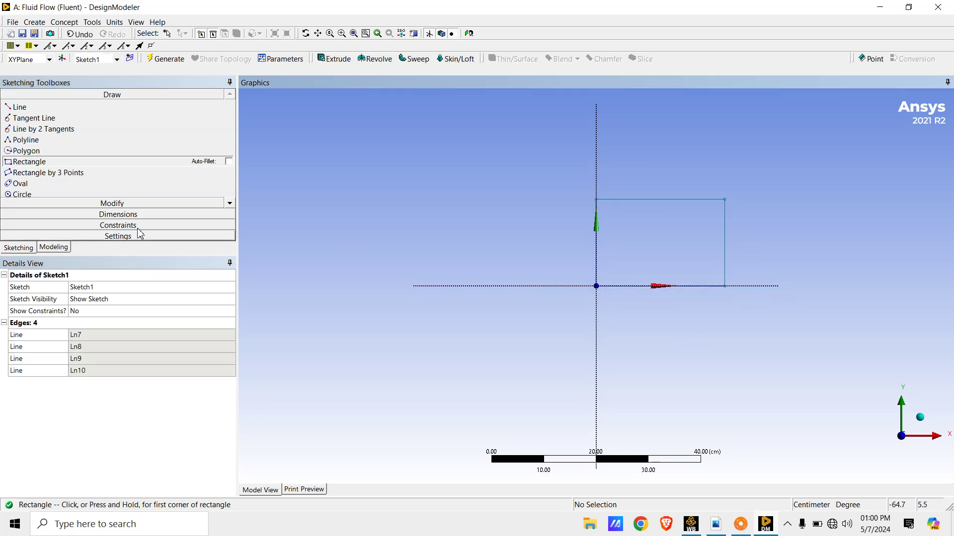
Step: Dimension the rectangle's width along its upper edge and its height along its right edge
click(155, 215)
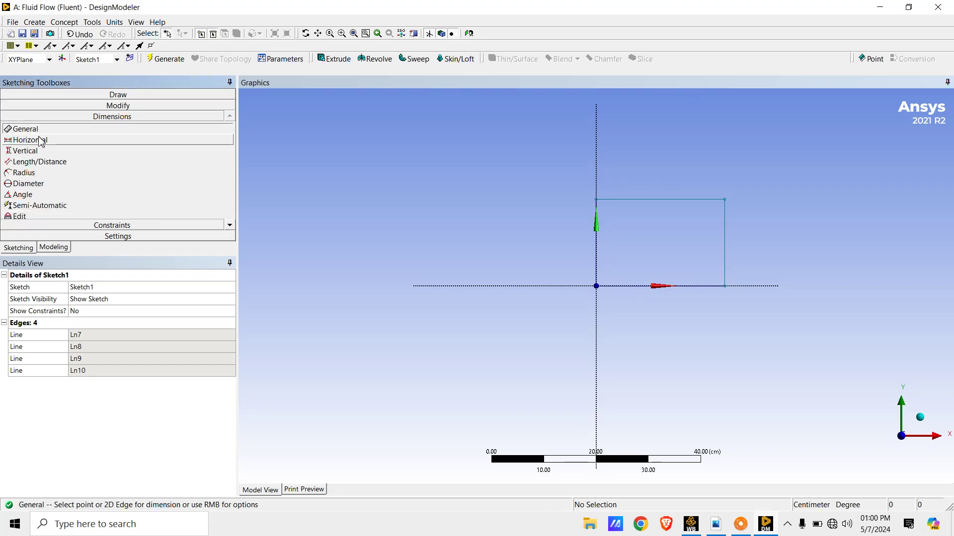
click(658, 200)
click(656, 151)
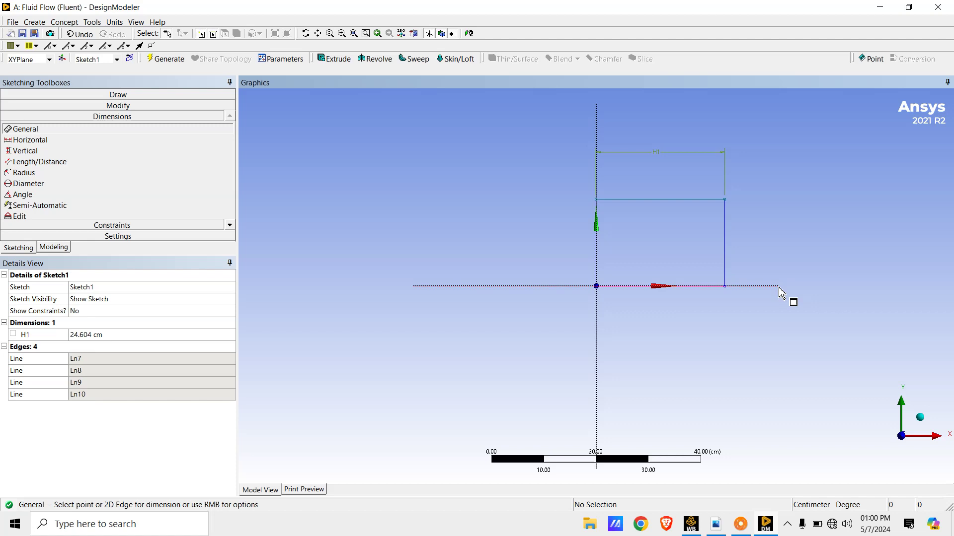
click(726, 246)
click(767, 246)
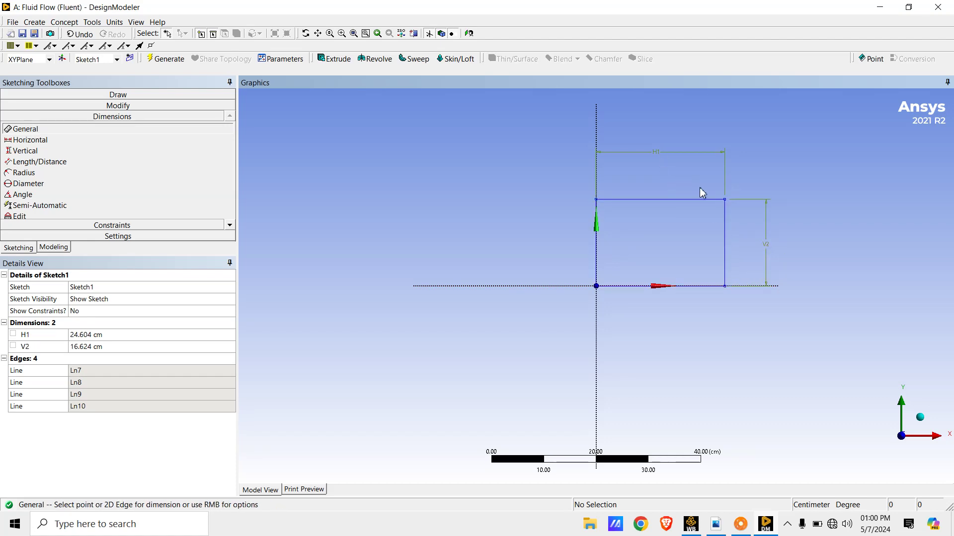
Step: Set both the horizontal and the vertical dimension of the rectangle to 10 cm
click(119, 336)
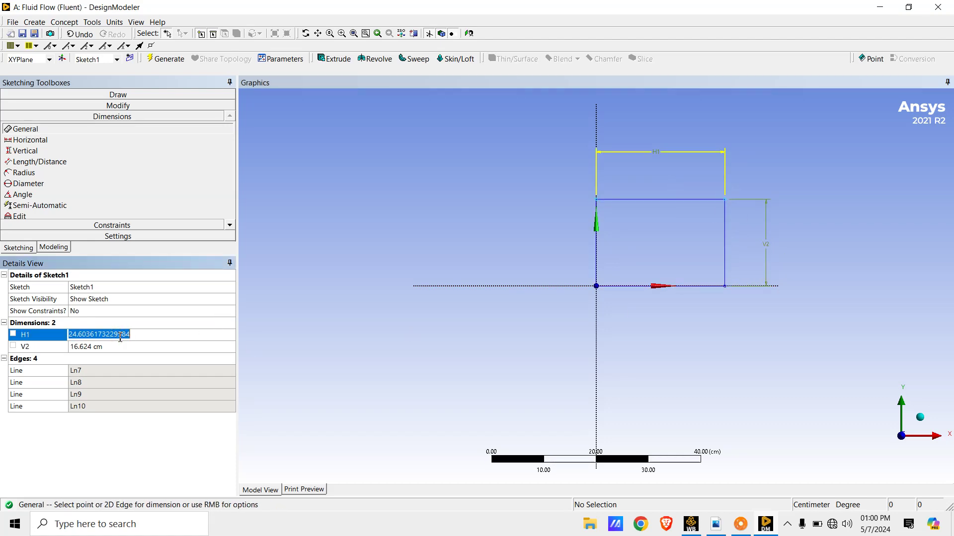
text(10)
key(Return)
click(125, 347)
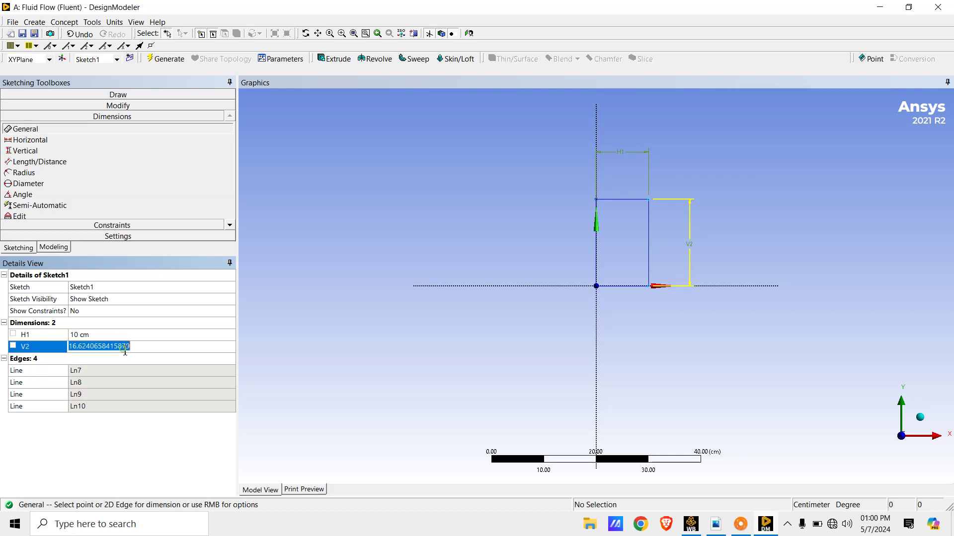
text(10)
key(Return)
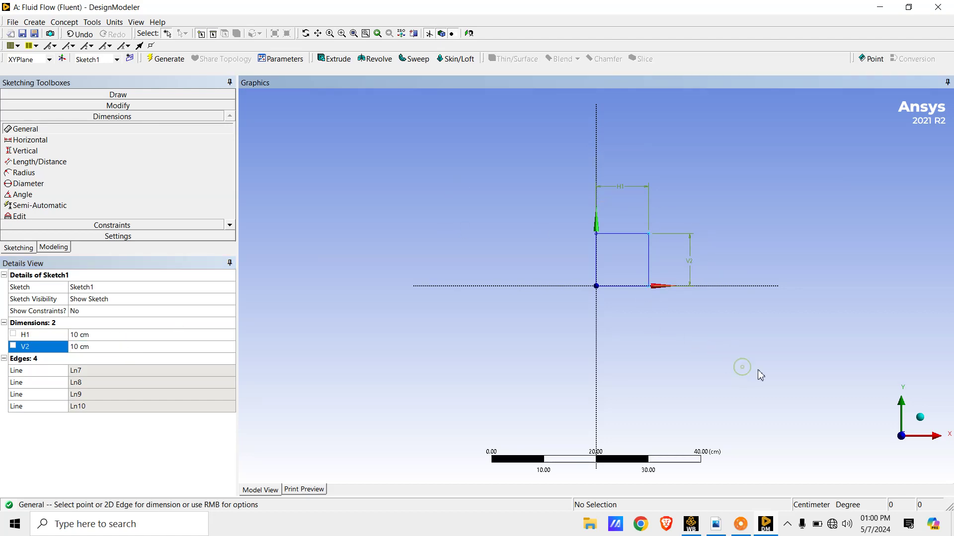
Step: Generate a surface from the square sketch on the XY plane, using Surfaces From Sketches with Add Material
click(69, 24)
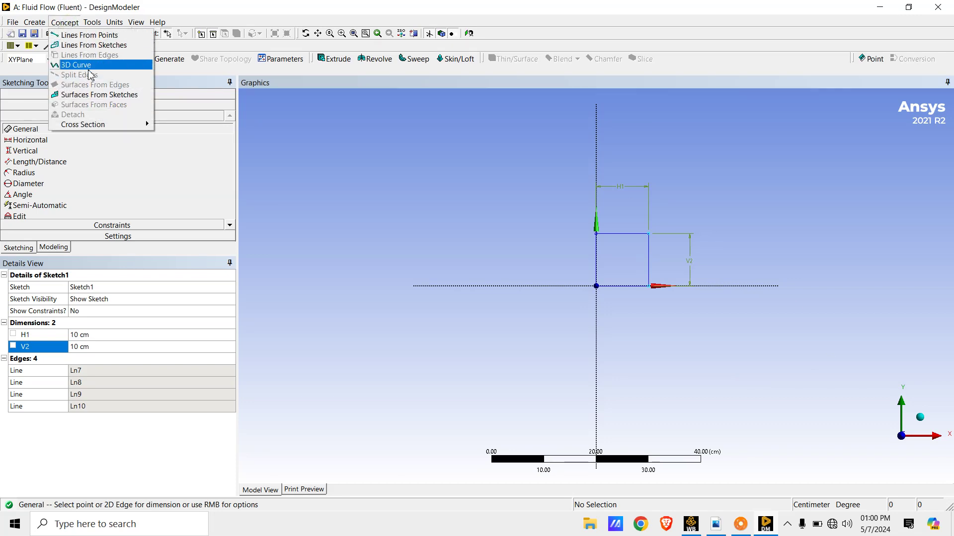
click(113, 95)
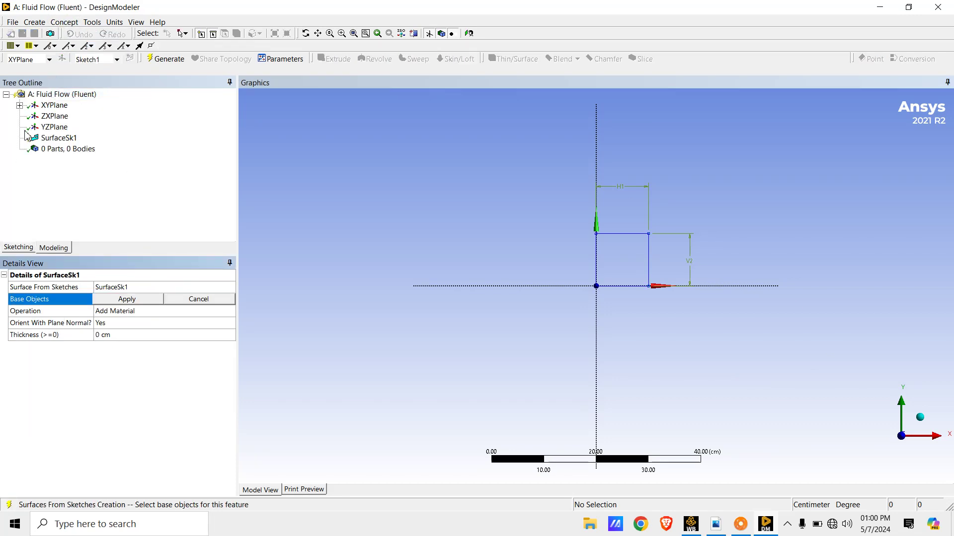
click(20, 105)
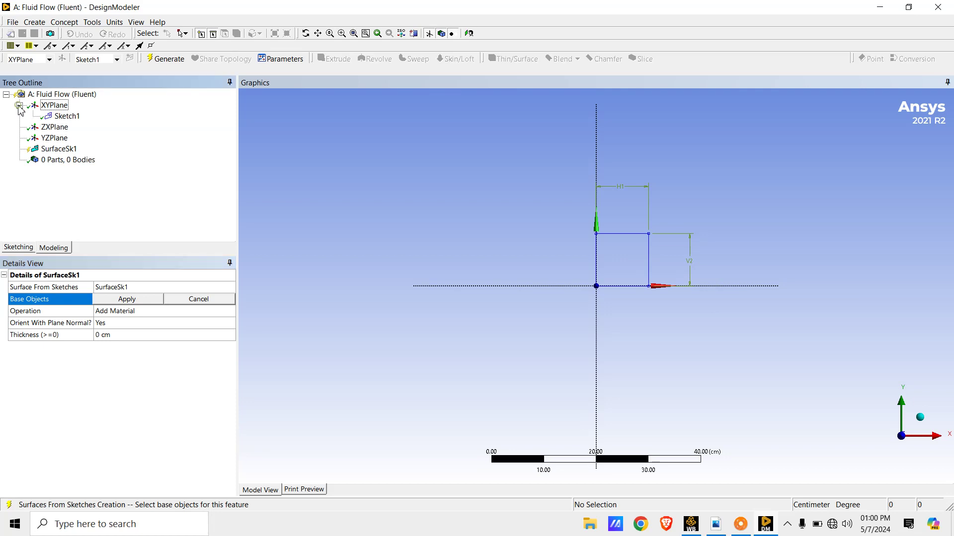
click(77, 121)
click(133, 301)
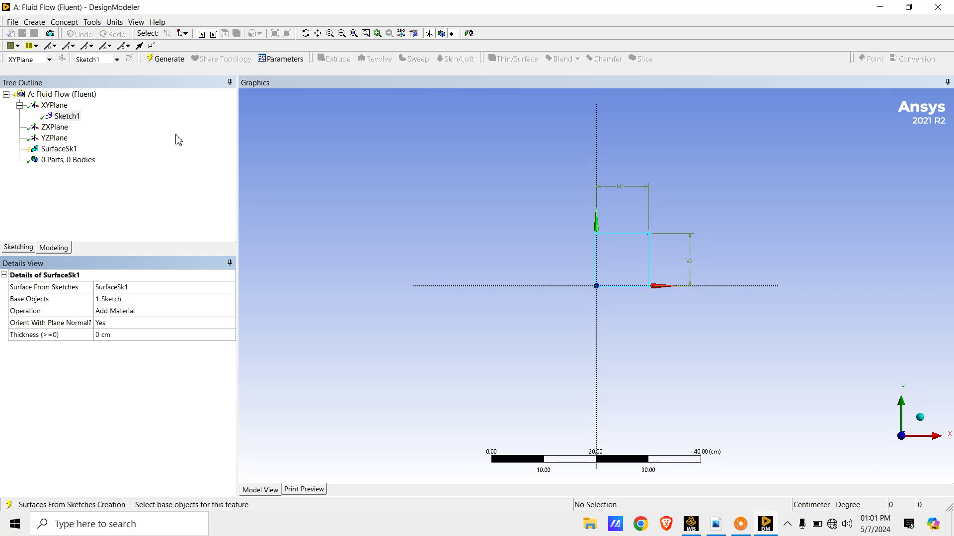
click(166, 59)
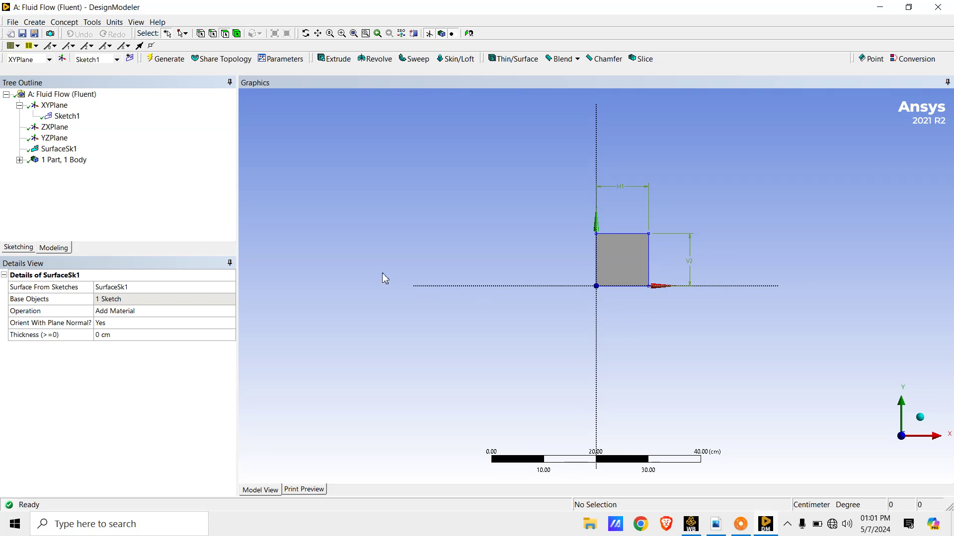
Step: Change the surface body's material type to Fluid
click(45, 163)
click(19, 160)
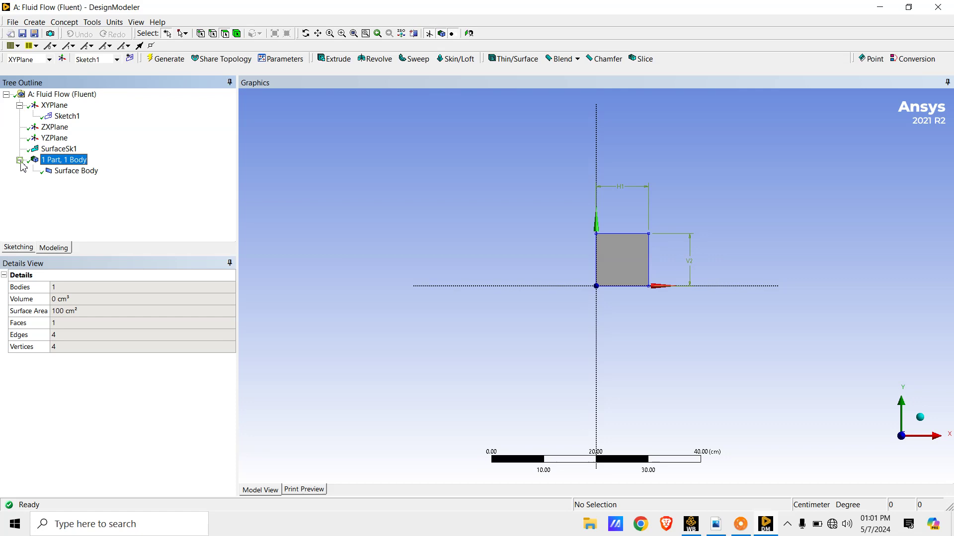
click(63, 171)
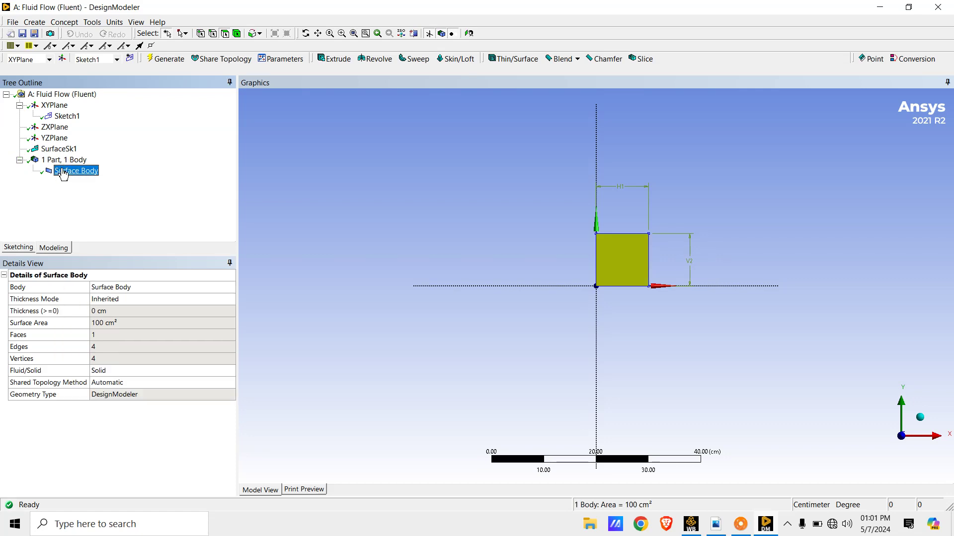
click(147, 371)
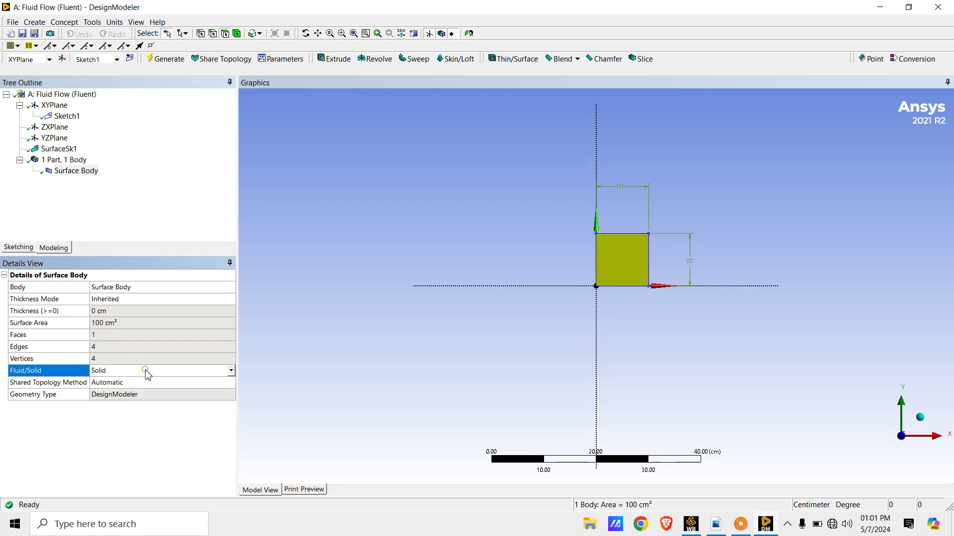
click(231, 371)
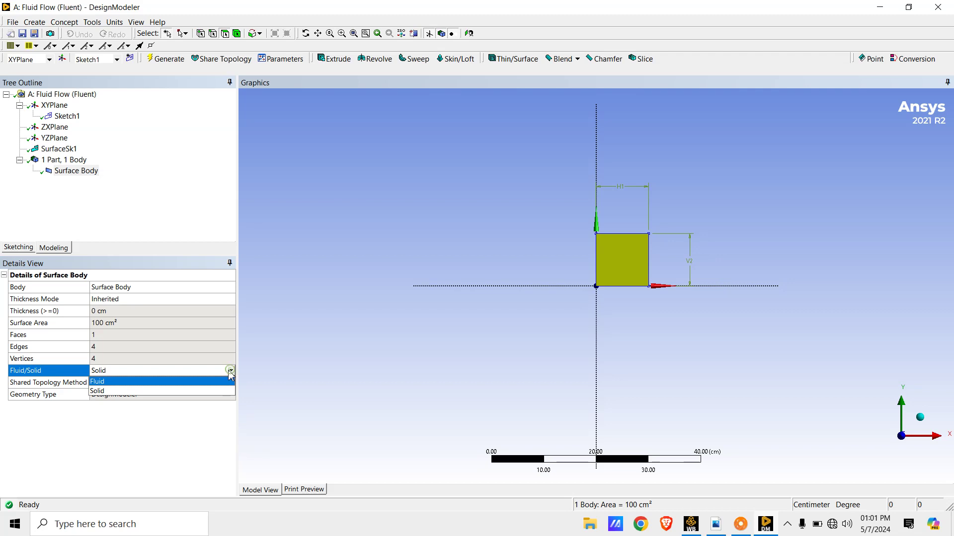
click(133, 382)
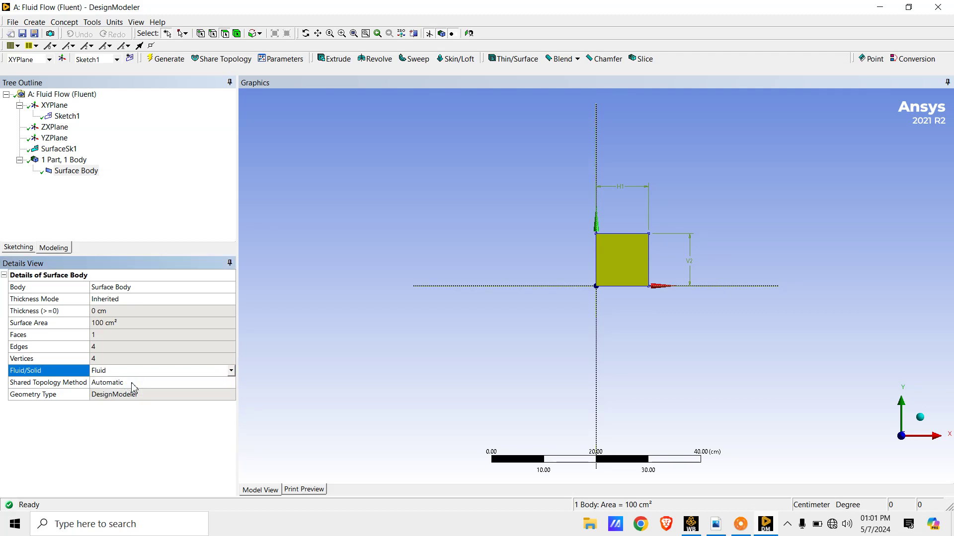
Step: Check the fluid and wall layout in the Assignment_1.pdf problem description, then return to DesignModeler
click(716, 524)
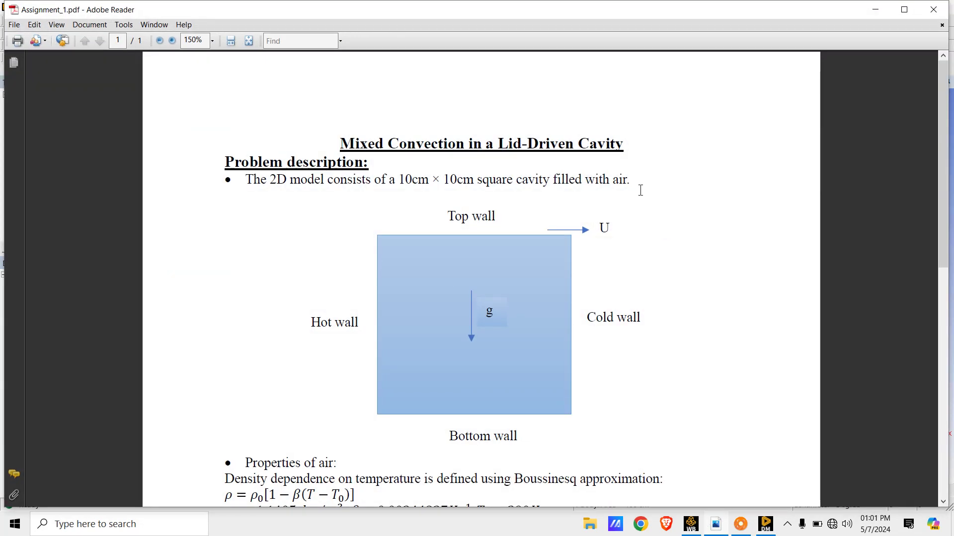
drag(637, 185, 621, 176)
click(619, 202)
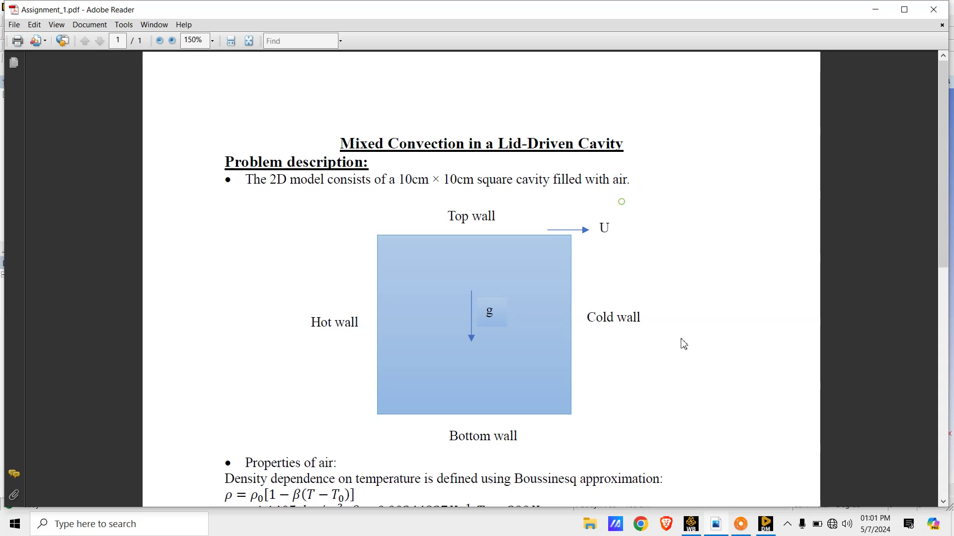
click(720, 527)
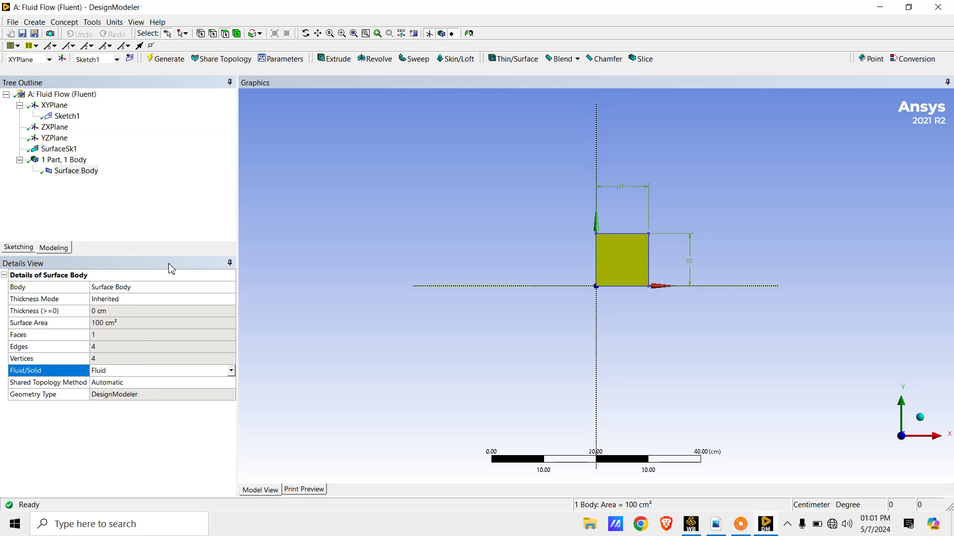
Step: Regenerate the geometry with the fluid surface body and close DesignModeler
click(161, 56)
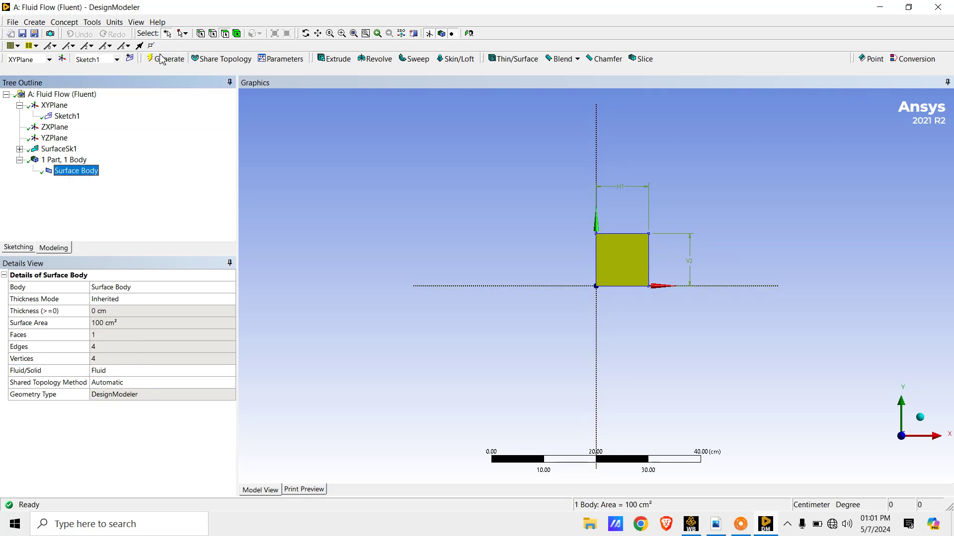
click(362, 360)
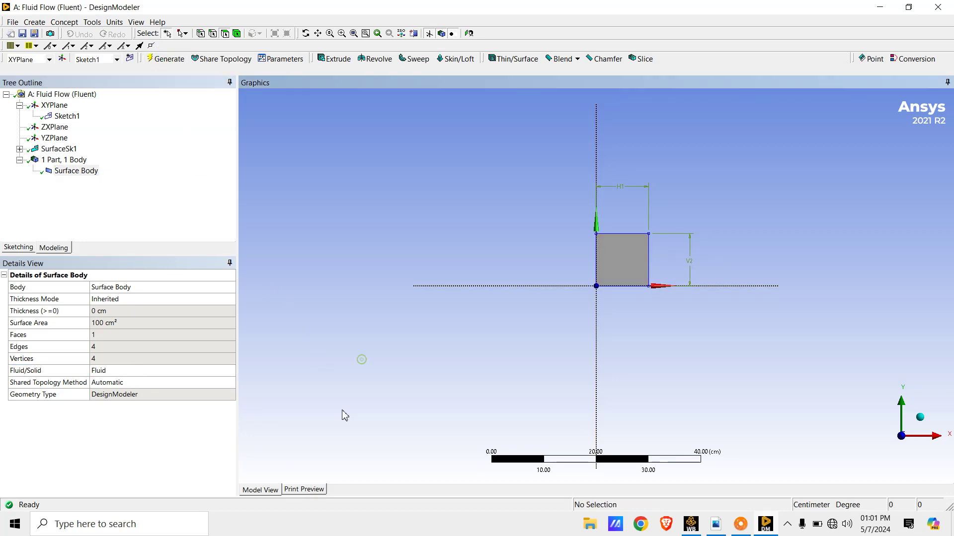
click(950, 7)
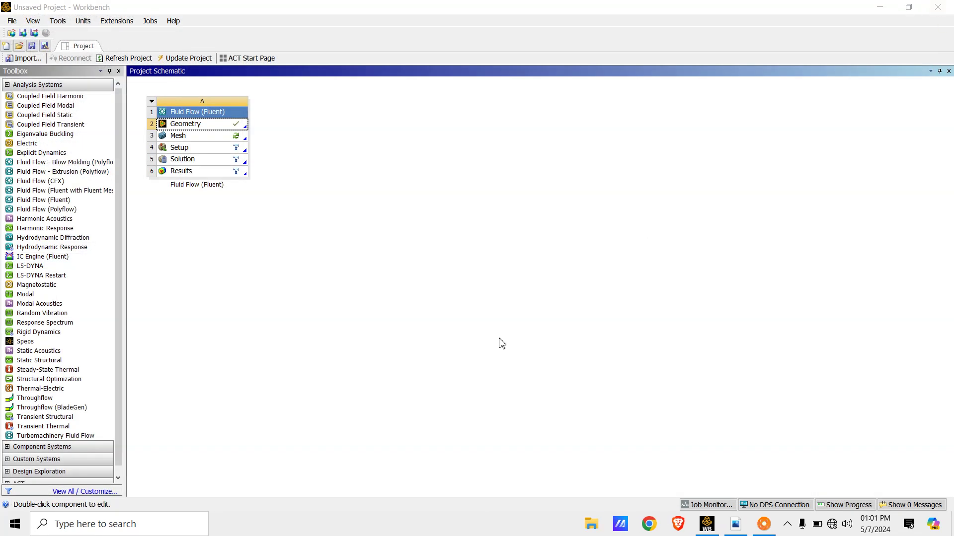
Step: Open the Mesh cell of the Fluid Flow (Fluent) system for editing
click(227, 138)
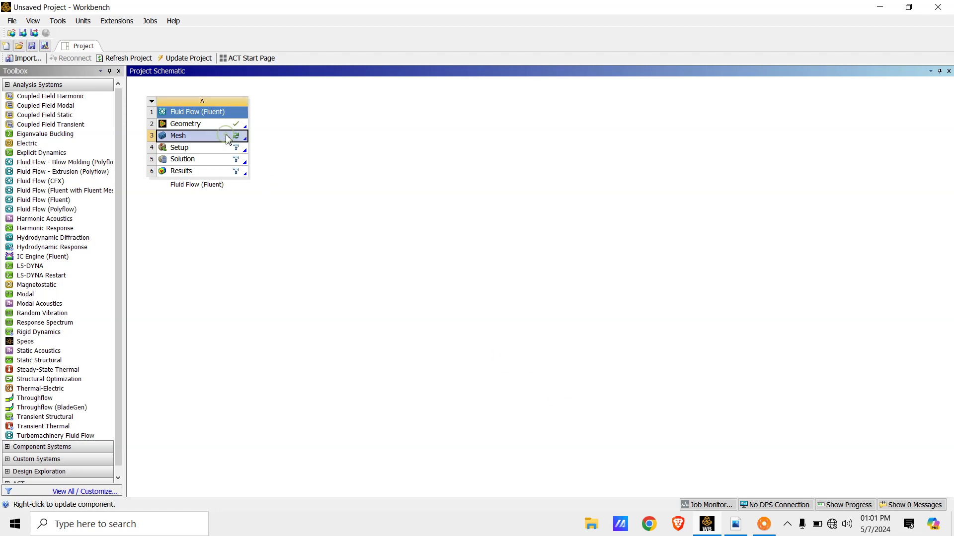
right_click(227, 138)
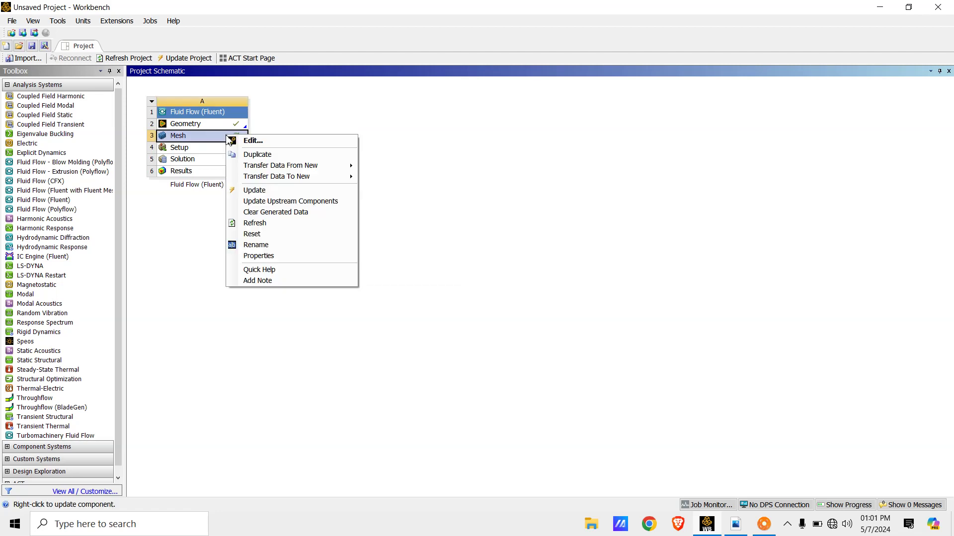
click(253, 141)
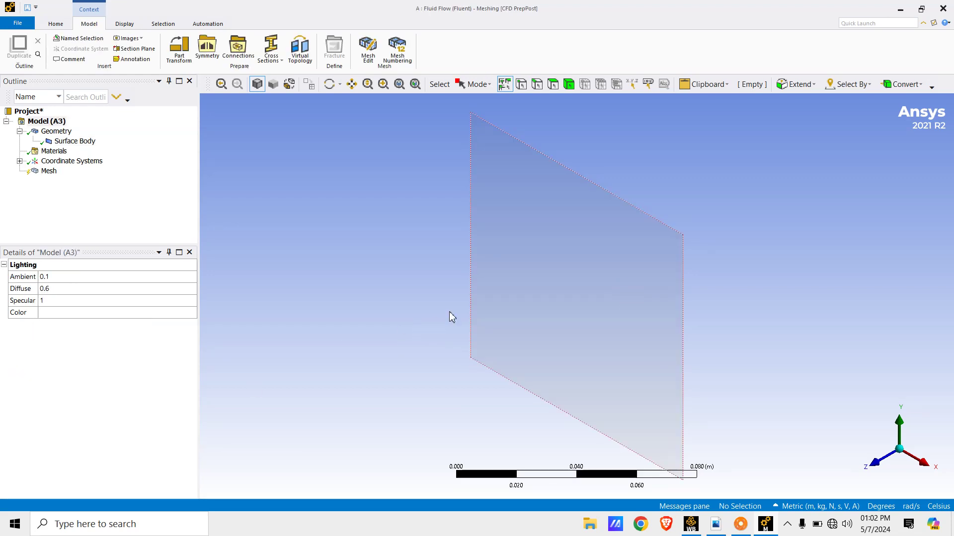
Step: Insert a Face Meshing control under Mesh and scope it to the square cavity face
click(876, 472)
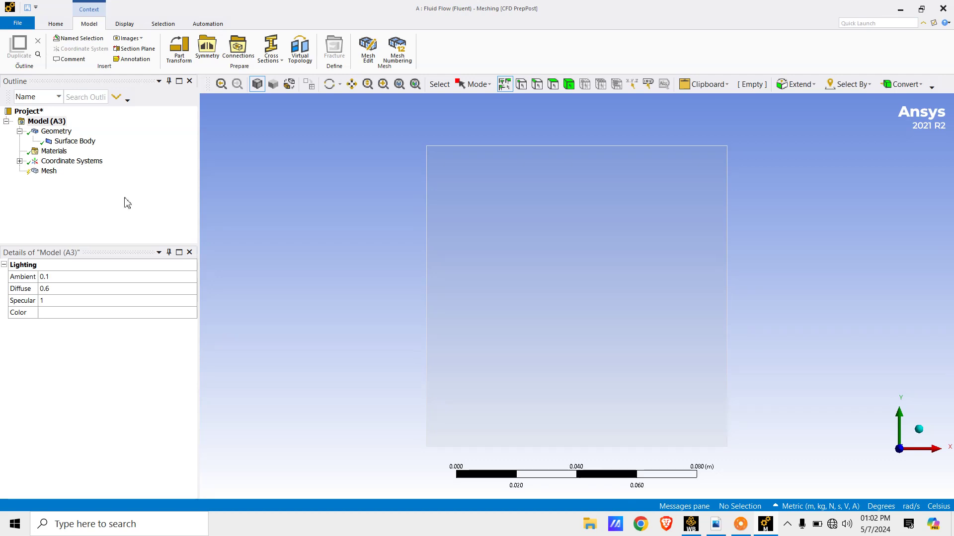
click(48, 172)
right_click(47, 172)
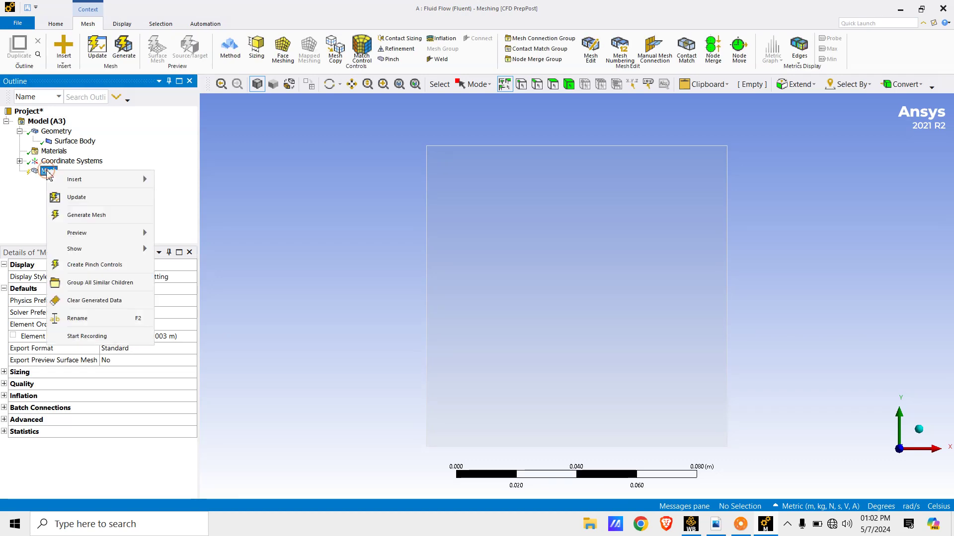
mouse_move(121, 183)
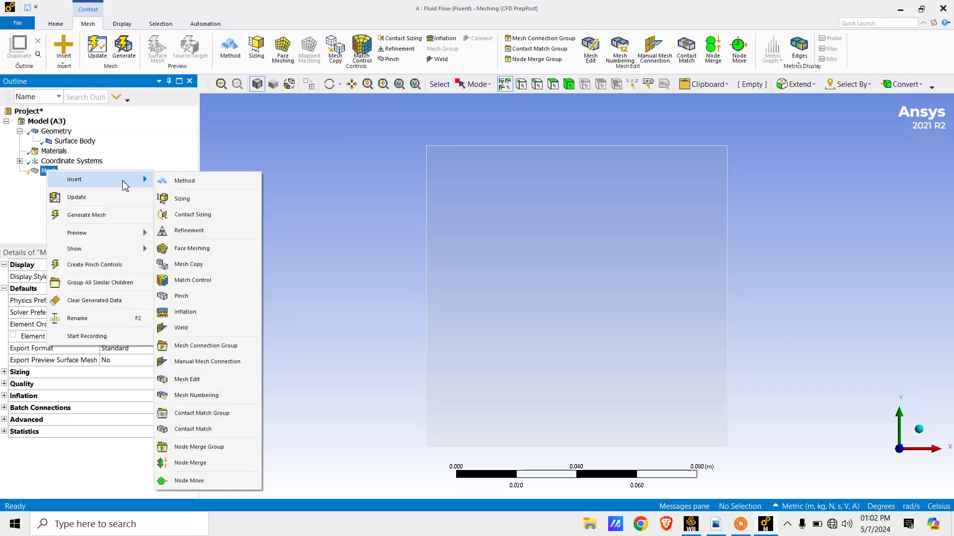
click(182, 249)
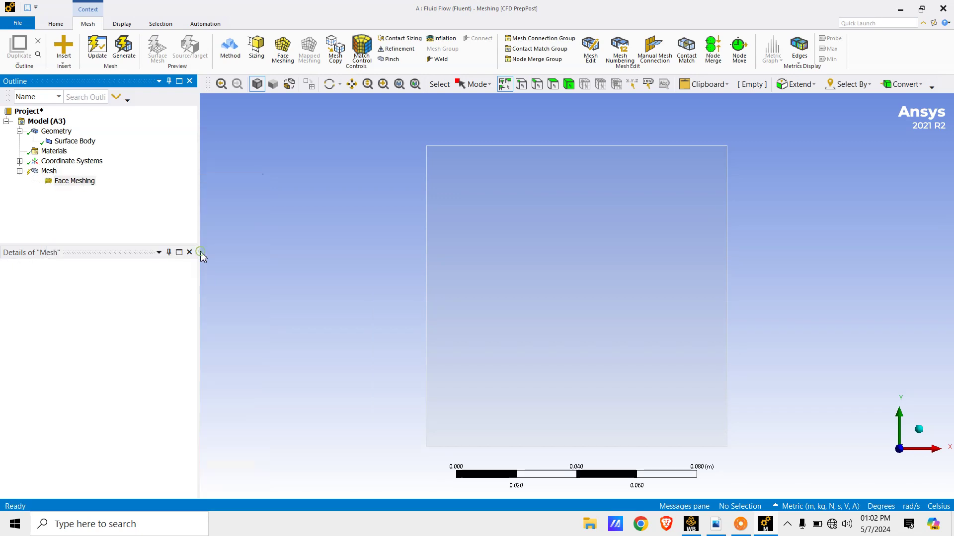
click(75, 182)
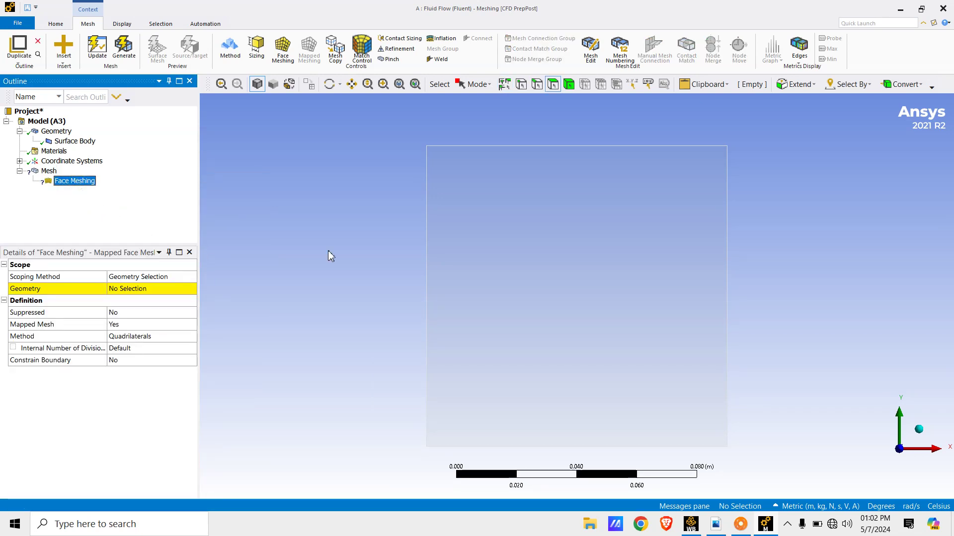
click(574, 276)
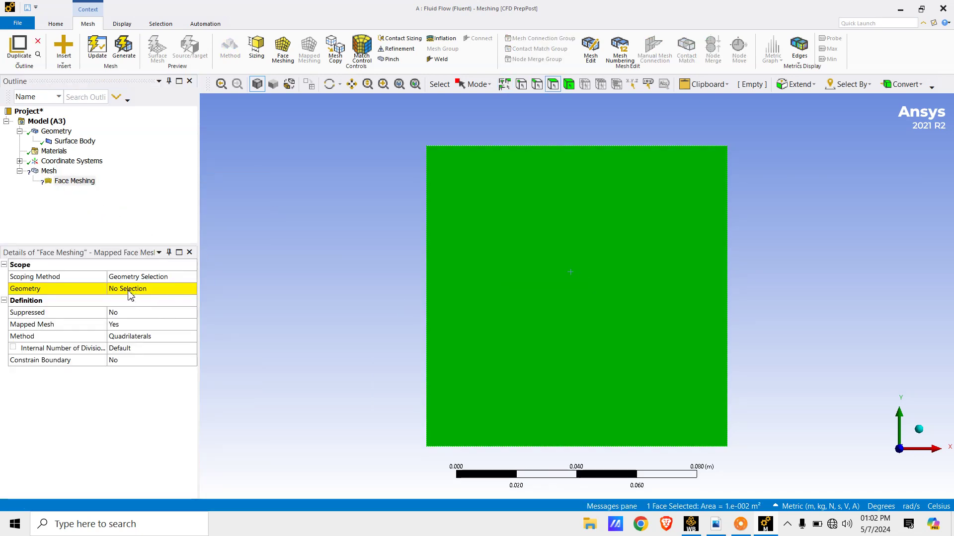
click(129, 292)
click(128, 289)
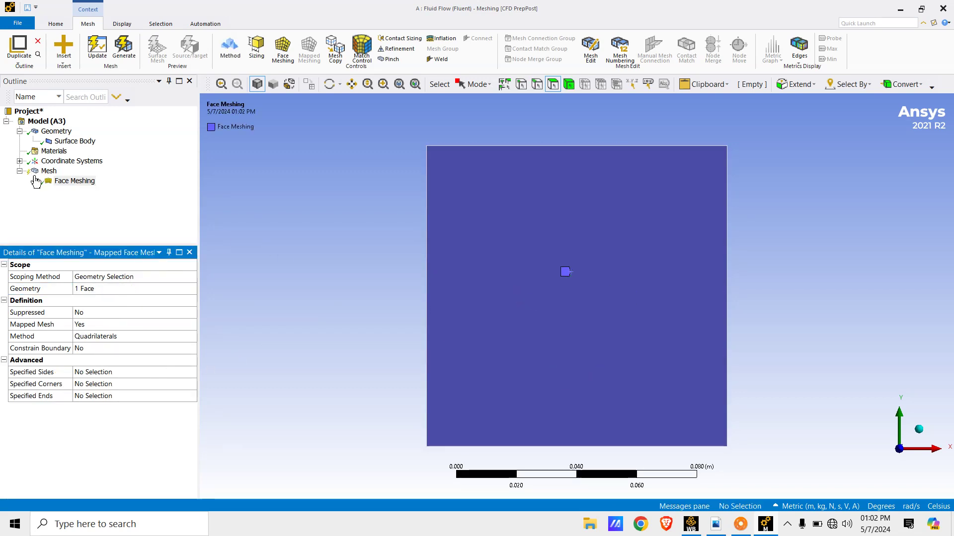
Step: Insert a Sizing control under Mesh and scope it to all four edges of the square
click(49, 172)
right_click(48, 173)
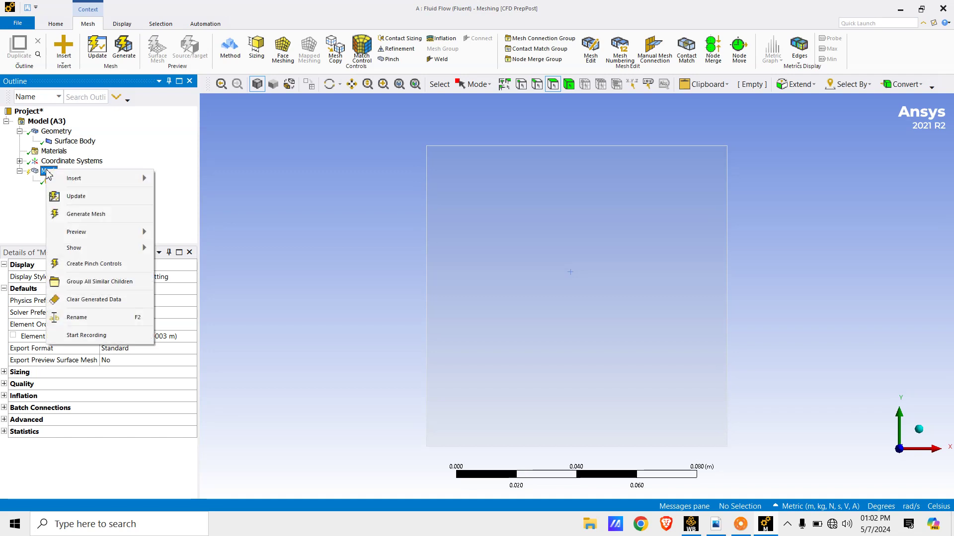
mouse_move(98, 181)
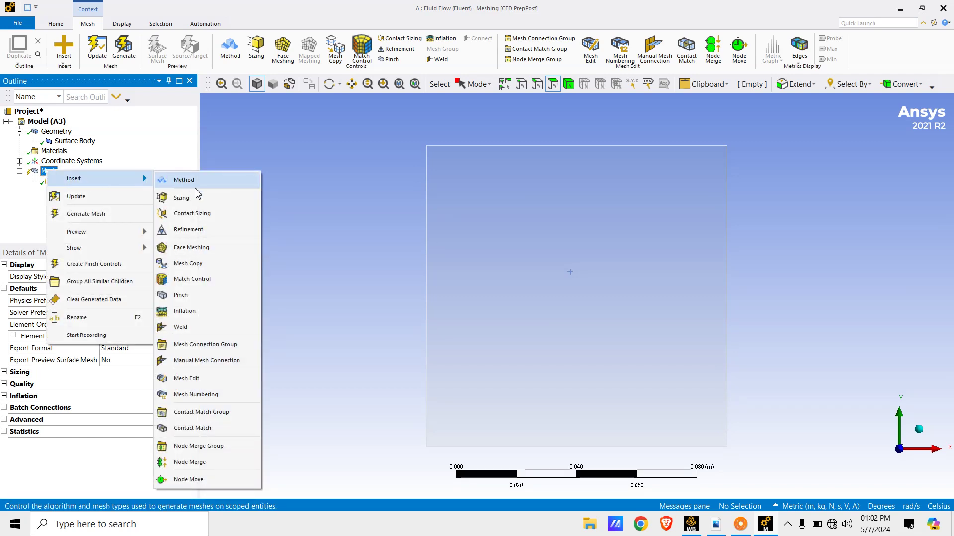
click(212, 198)
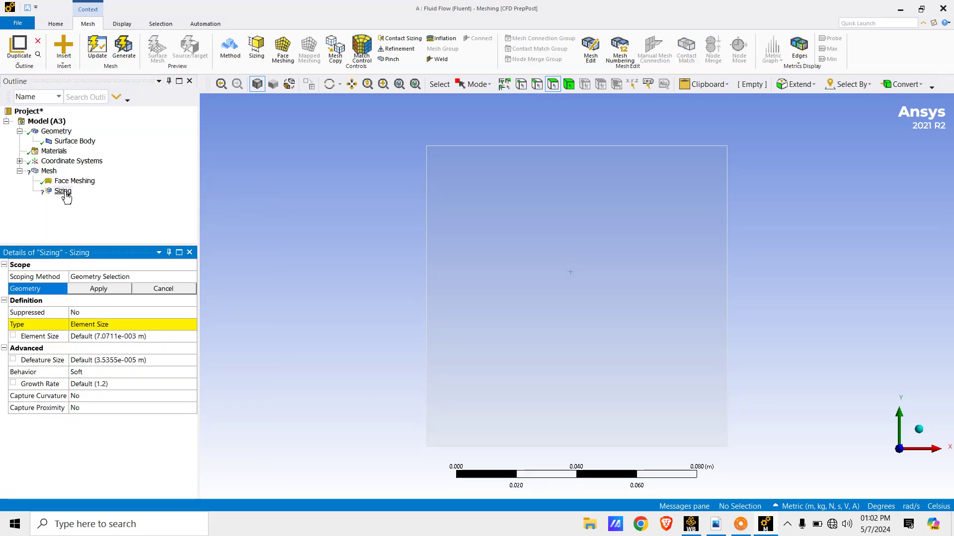
click(64, 192)
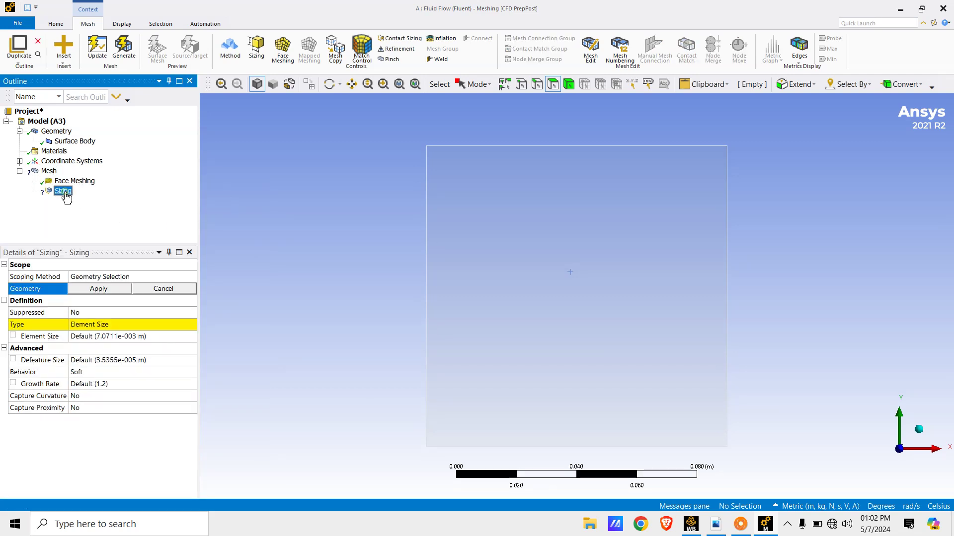
click(538, 85)
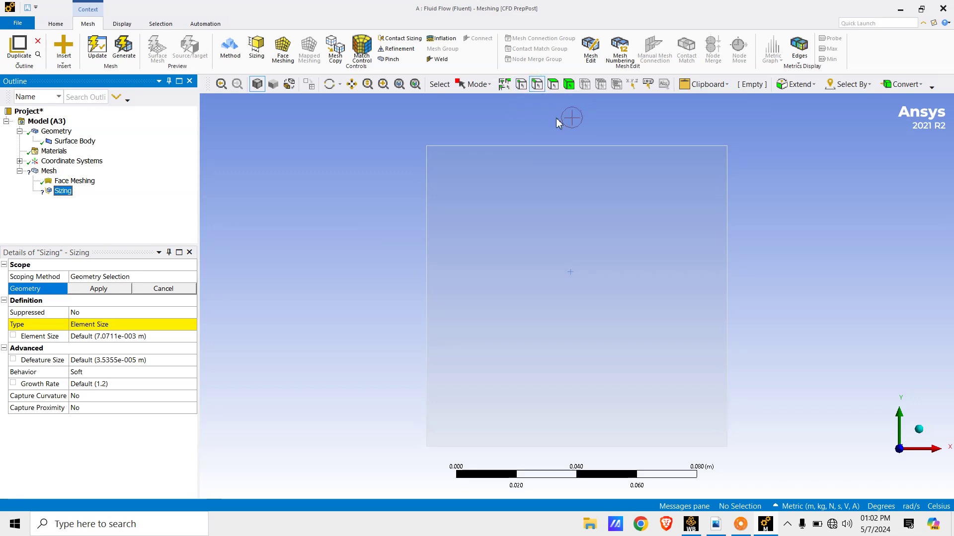
click(571, 146)
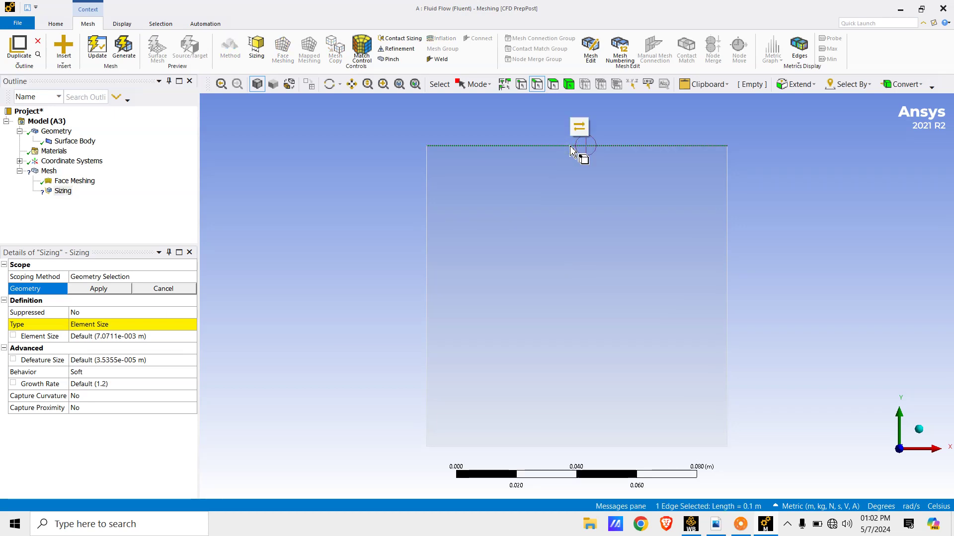
ctrl+click(726, 231)
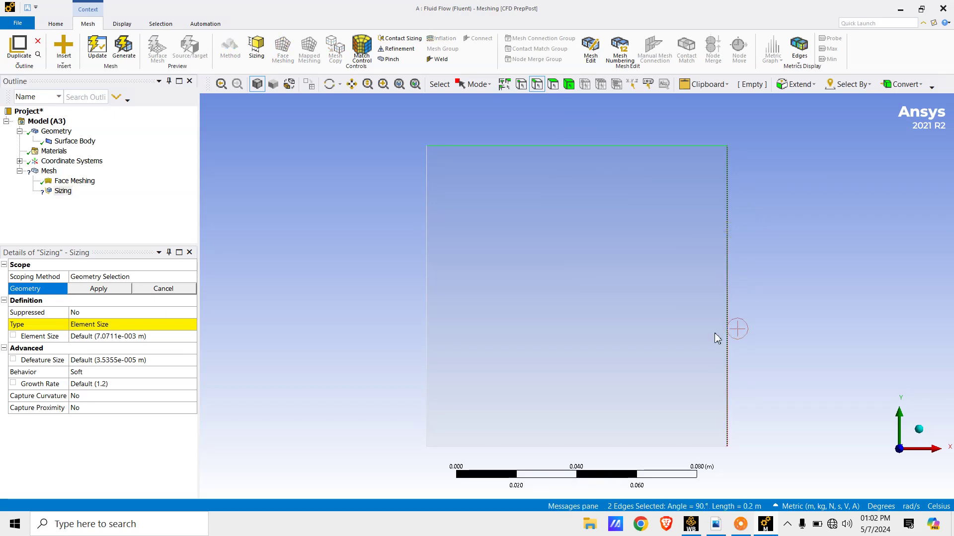
ctrl+click(559, 446)
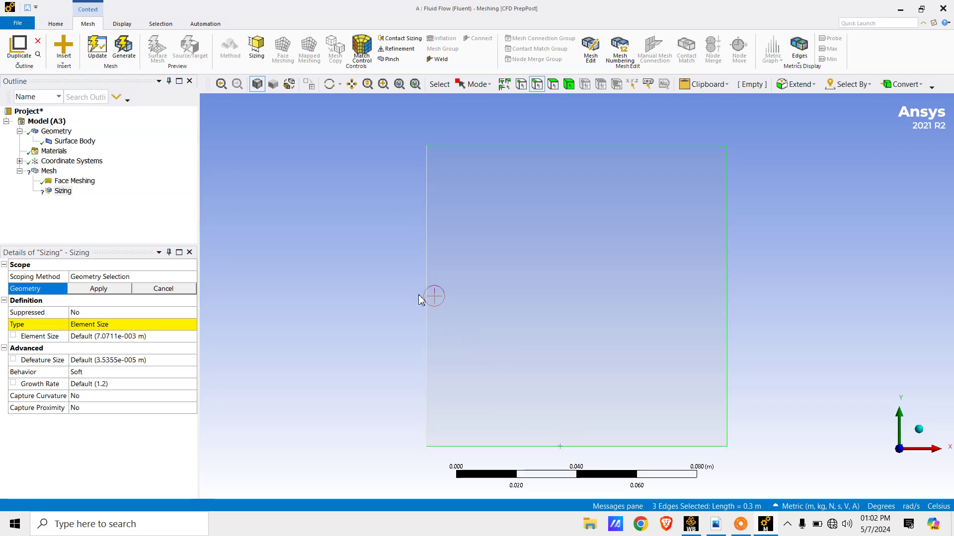
ctrl+click(427, 271)
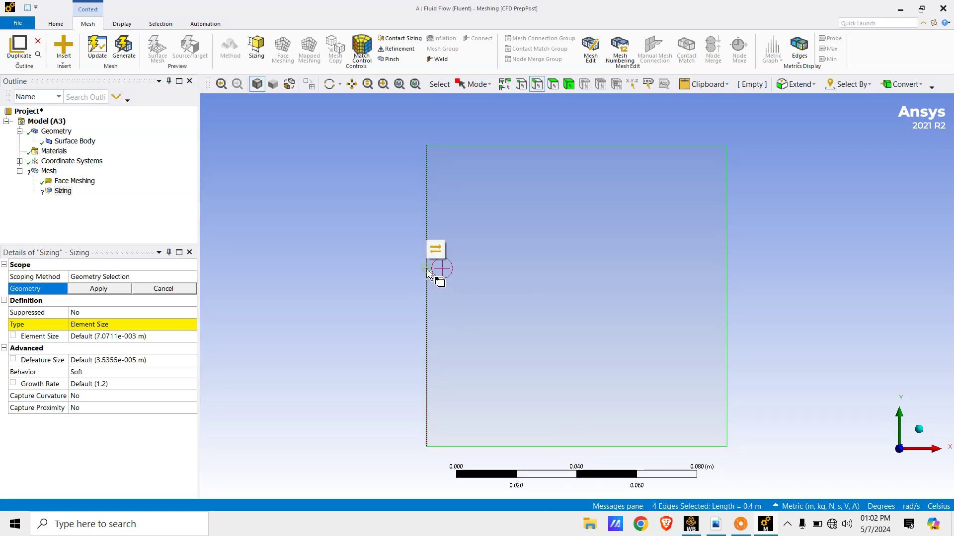
click(99, 289)
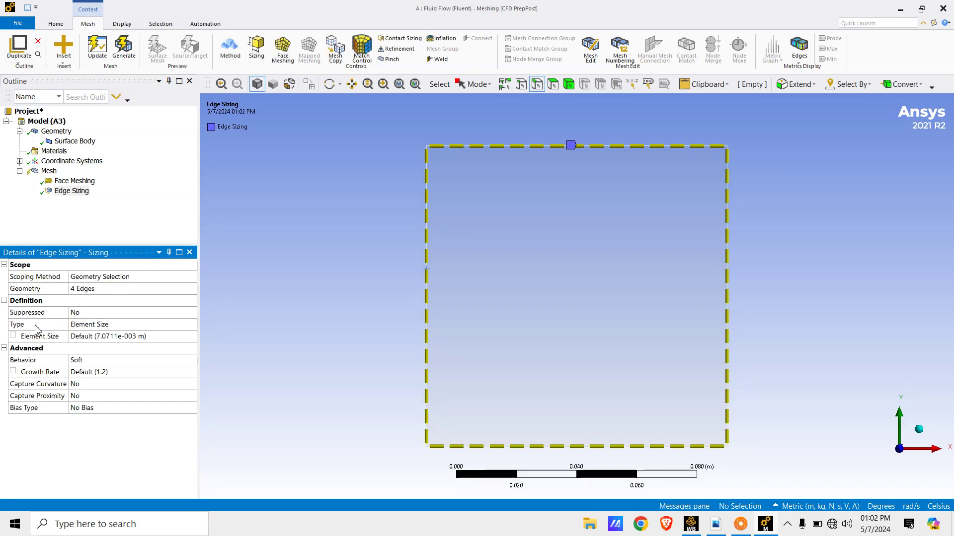
Step: Change the edge sizing type to Number of Divisions and set it to 100 divisions
click(130, 325)
click(193, 325)
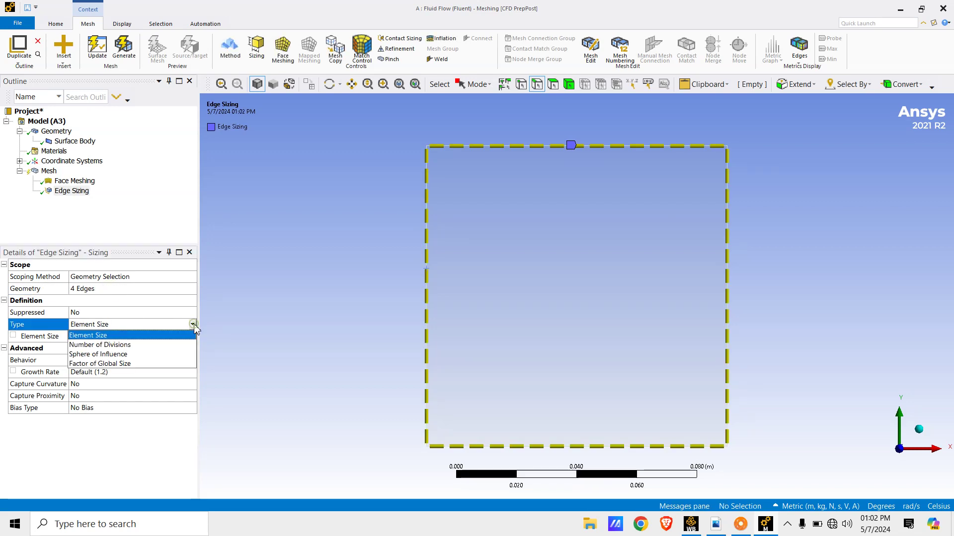
click(124, 343)
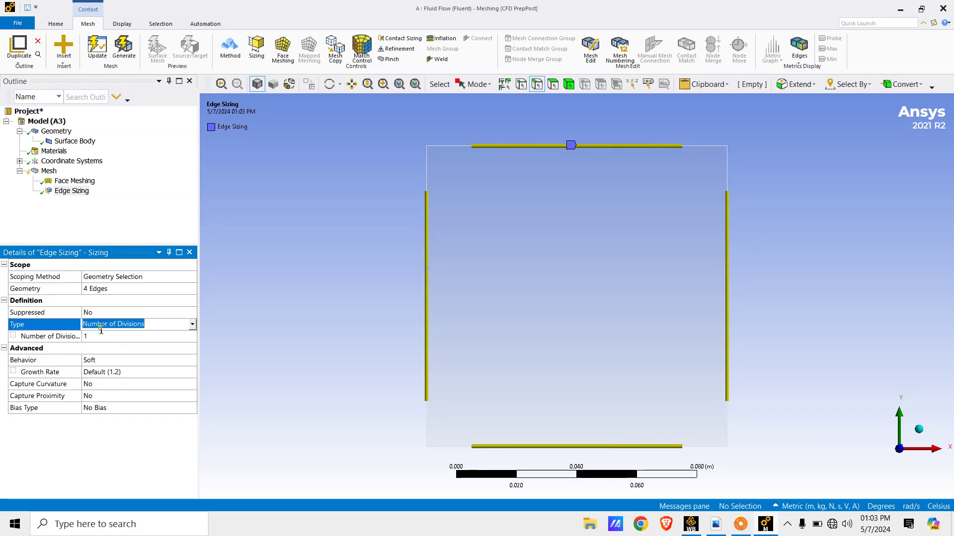
click(96, 336)
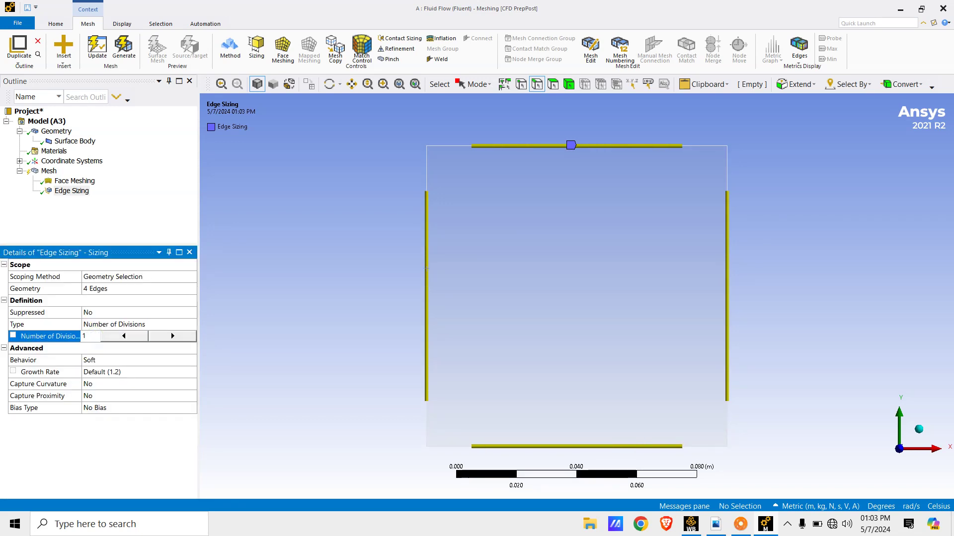
text(100)
key(Return)
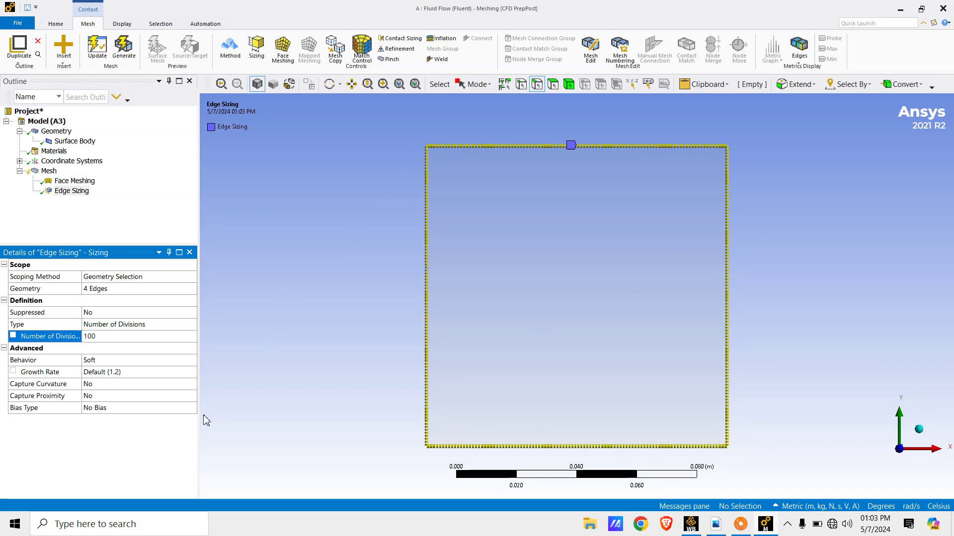
Step: Set the edge sizing's behavior to Hard
click(158, 359)
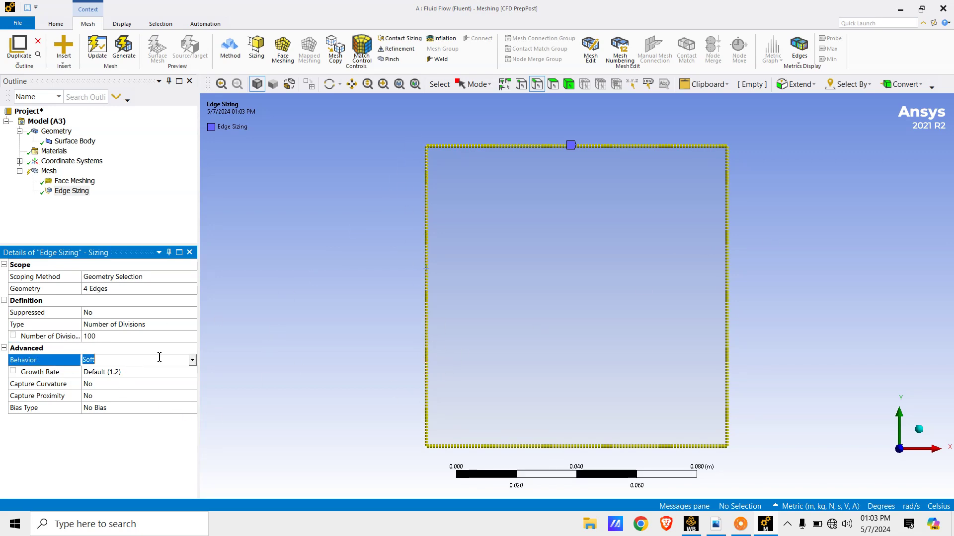
click(192, 360)
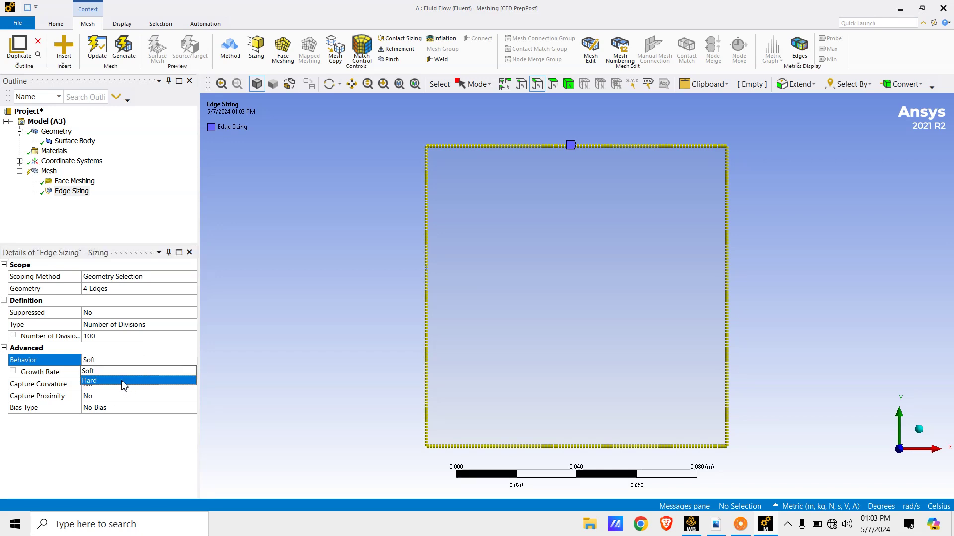
click(124, 381)
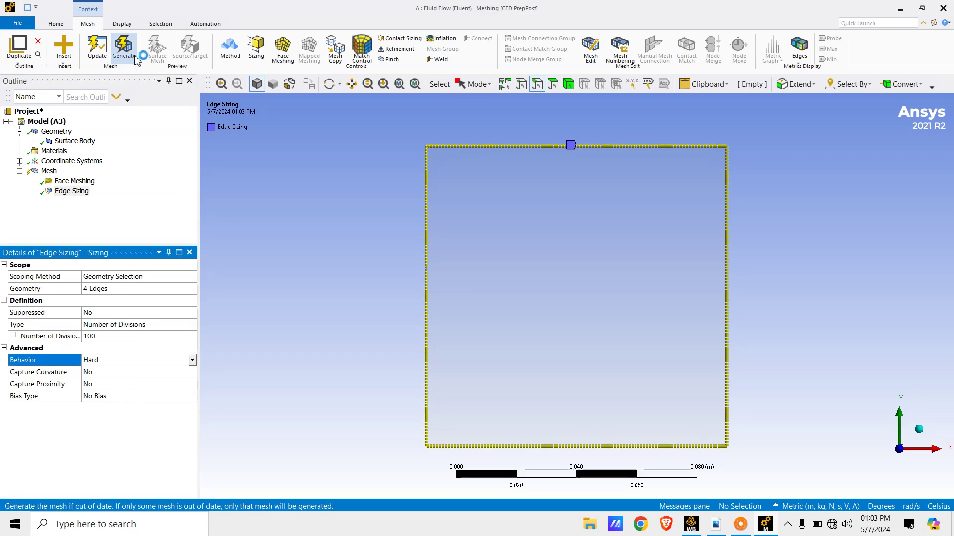
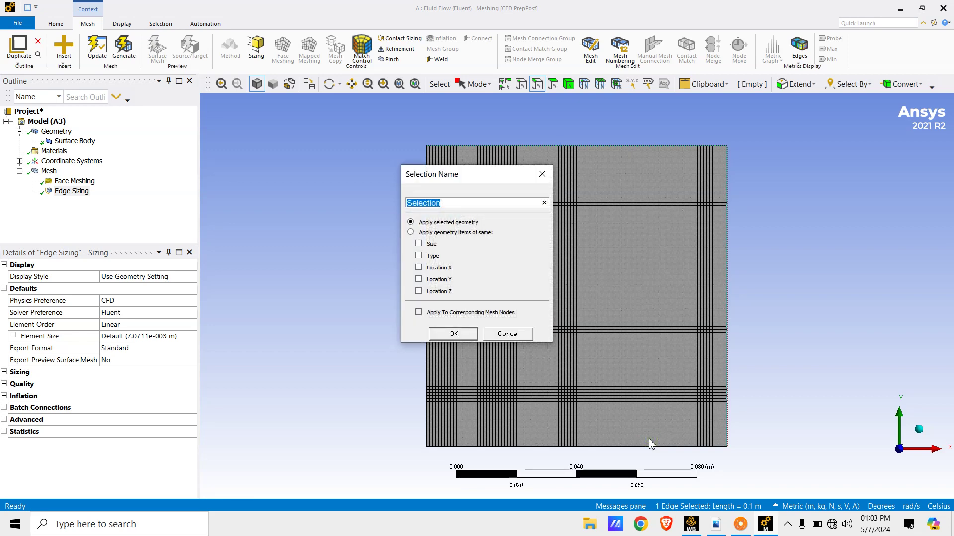
Step: Name the named selection for the square's top edge Top Wall
text(Top Wall)
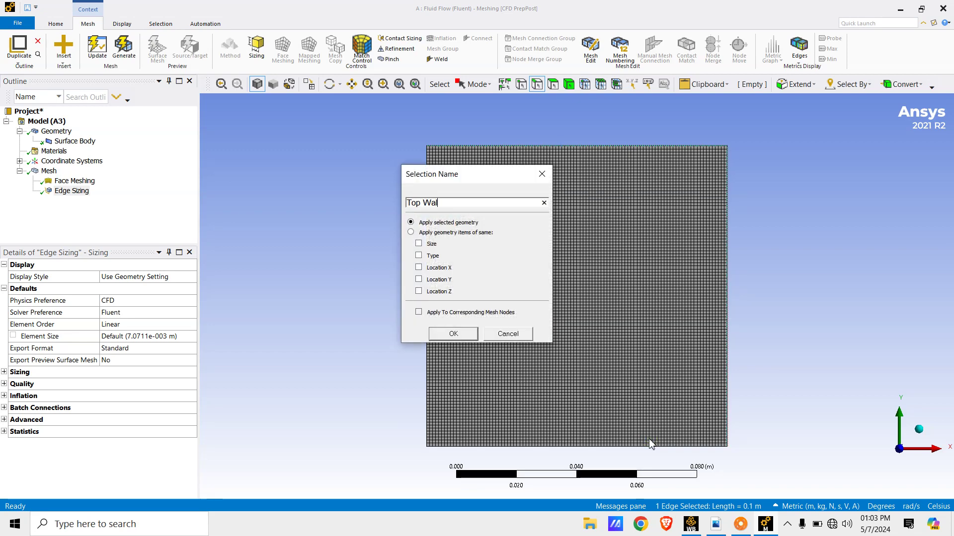
click(474, 337)
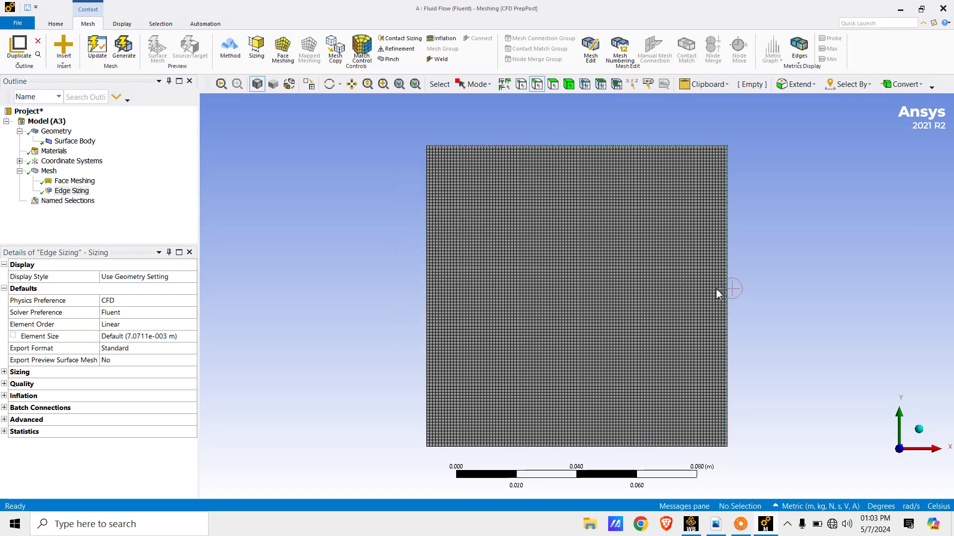
Step: Create a named selection called Cold Wall on the square's right edge, following the wall layout in the assignment PDF
click(716, 524)
click(717, 523)
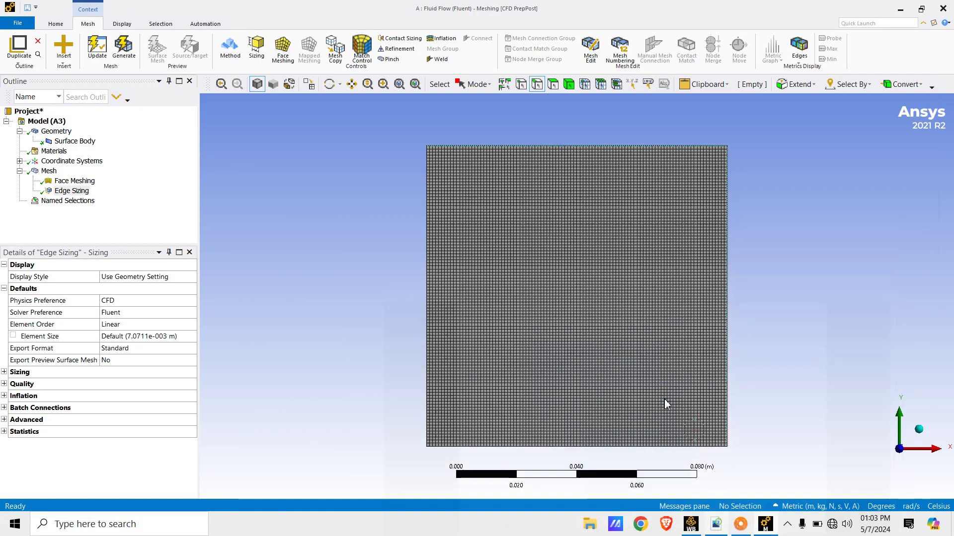
click(727, 284)
right_click(728, 284)
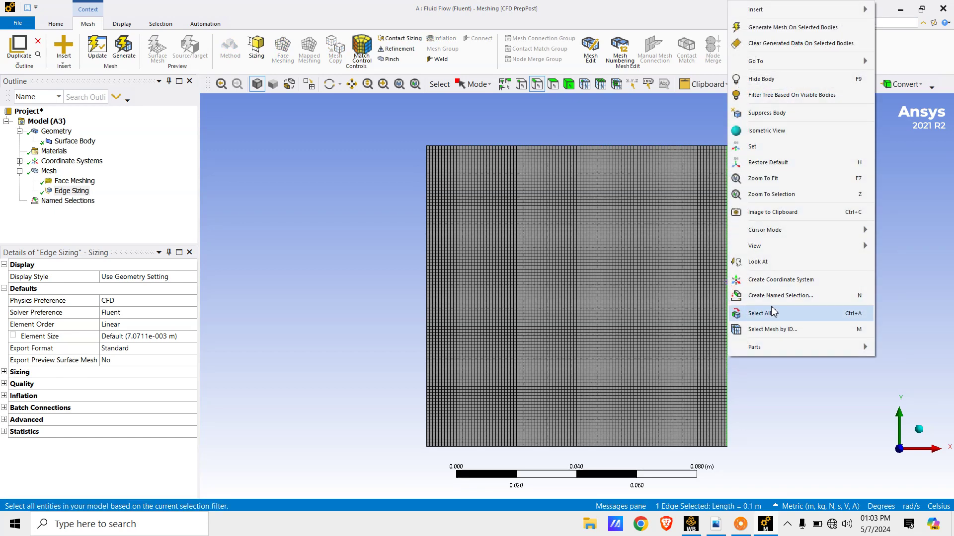
click(765, 294)
text(Col)
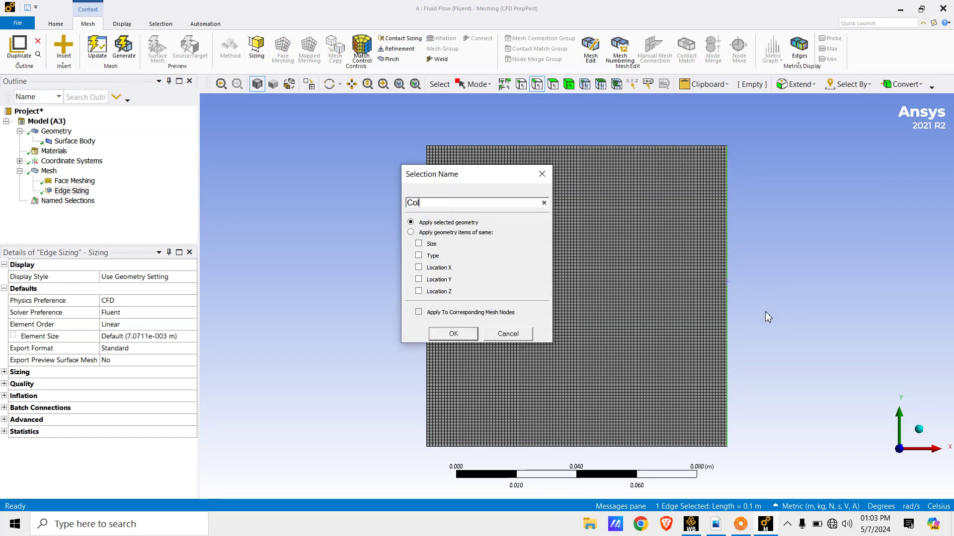
text(d Wall)
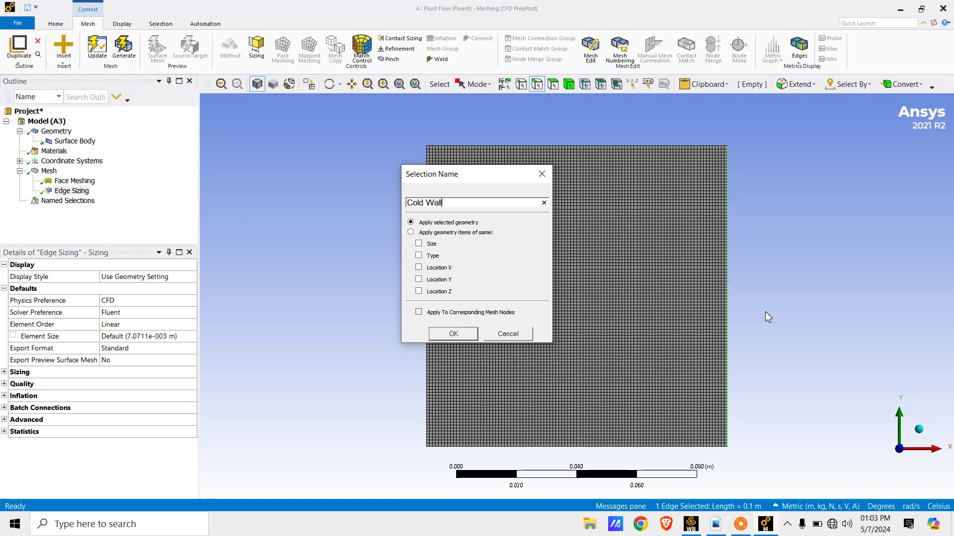
click(454, 333)
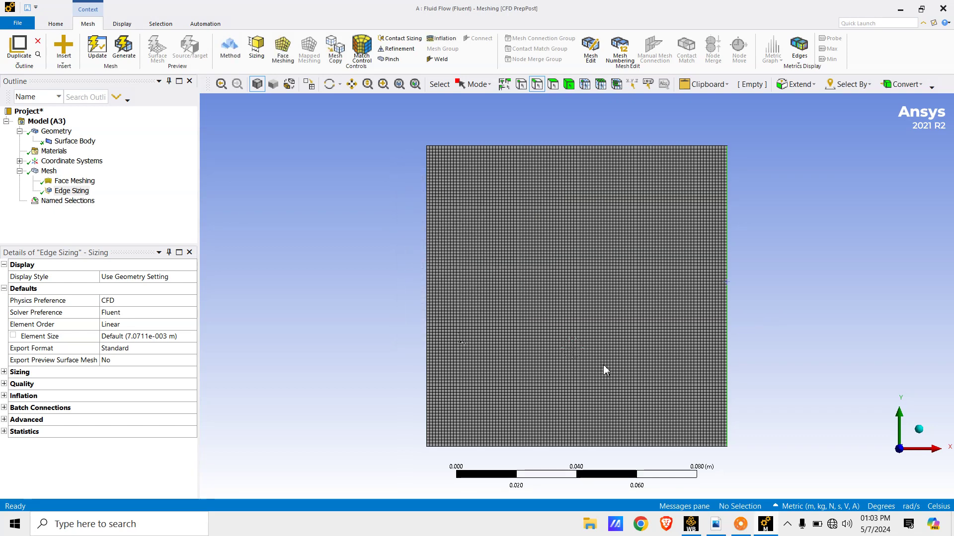
Step: Create a named selection called Bottom Wall on the square's bottom edge
click(588, 448)
right_click(588, 447)
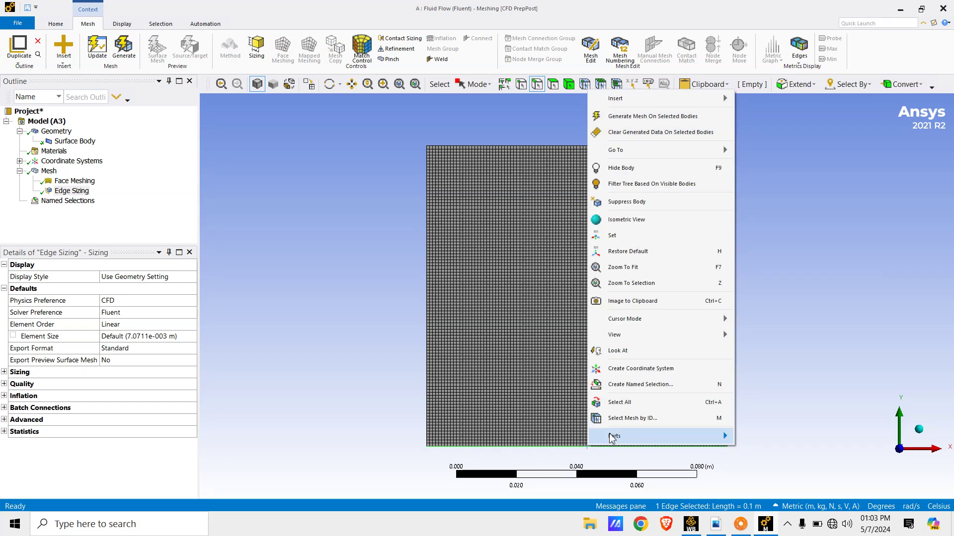
click(631, 392)
text(B)
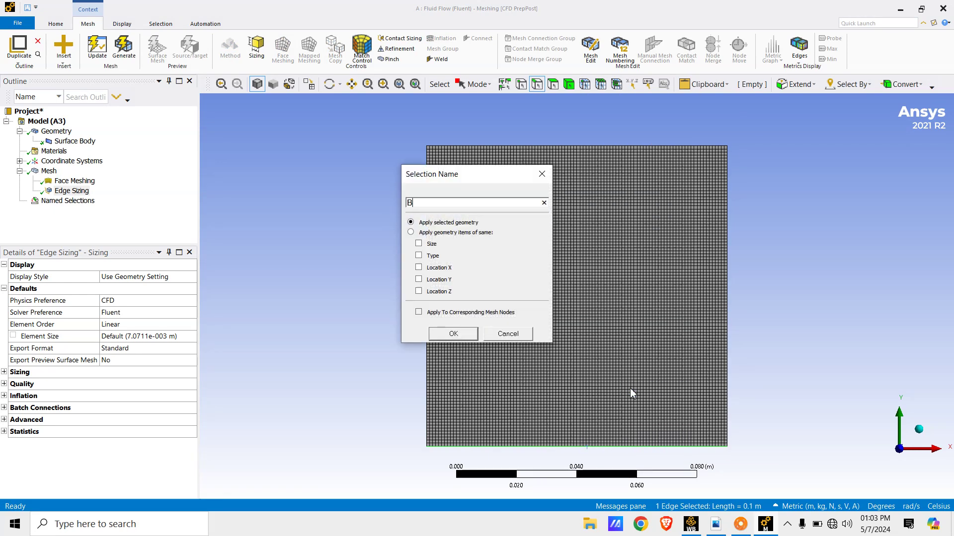
text(ottom Wall)
click(457, 334)
Step: Create a named selection called Hot Wall on the square's left edge and generate the mesh
click(427, 287)
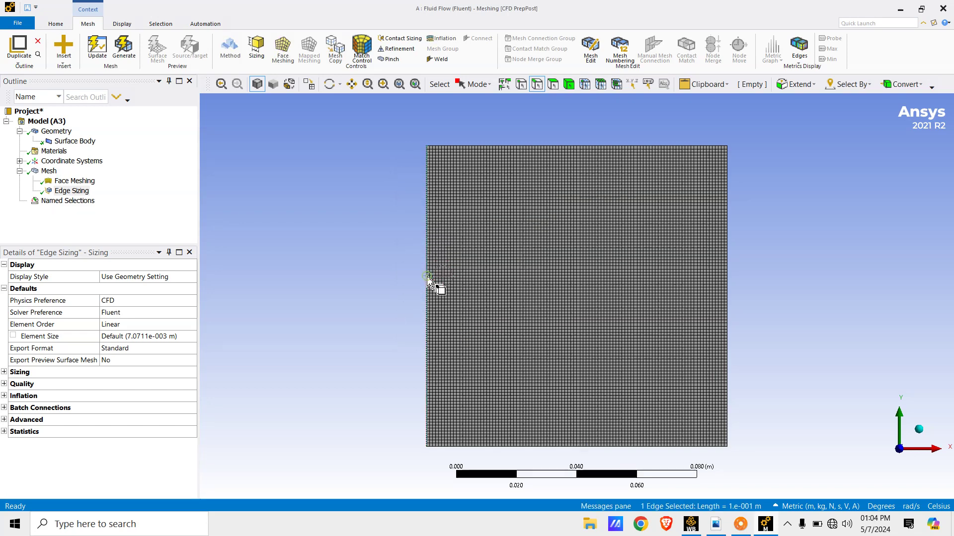
right_click(427, 287)
click(492, 295)
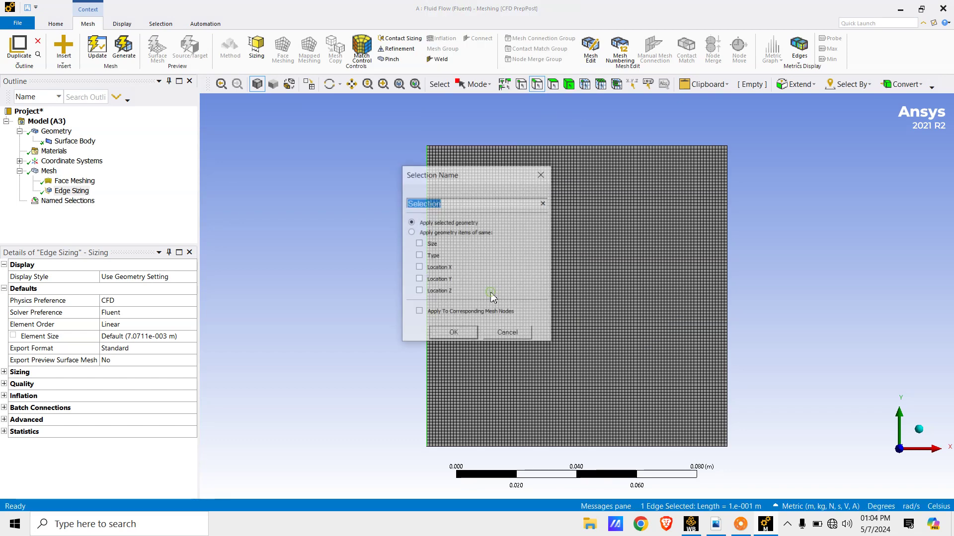
text(Hot Wall)
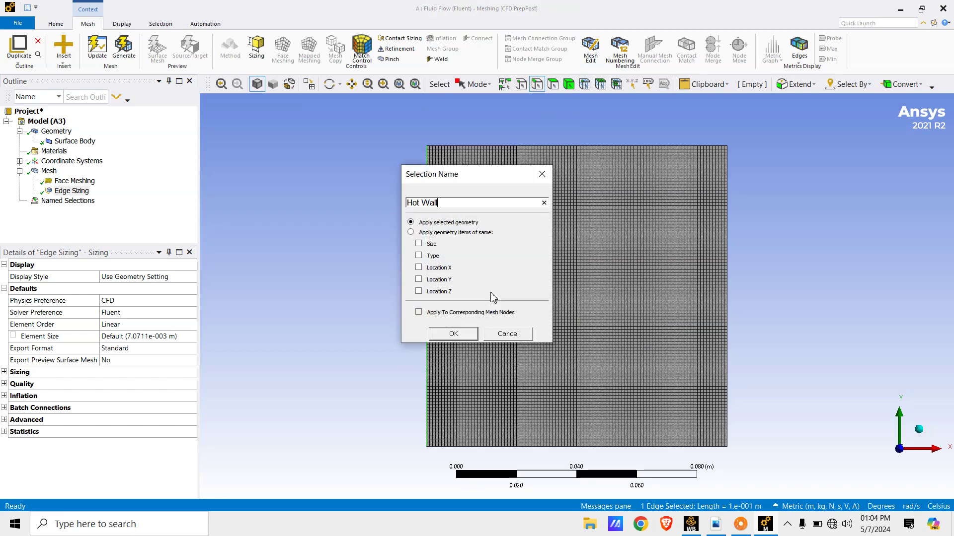
click(465, 334)
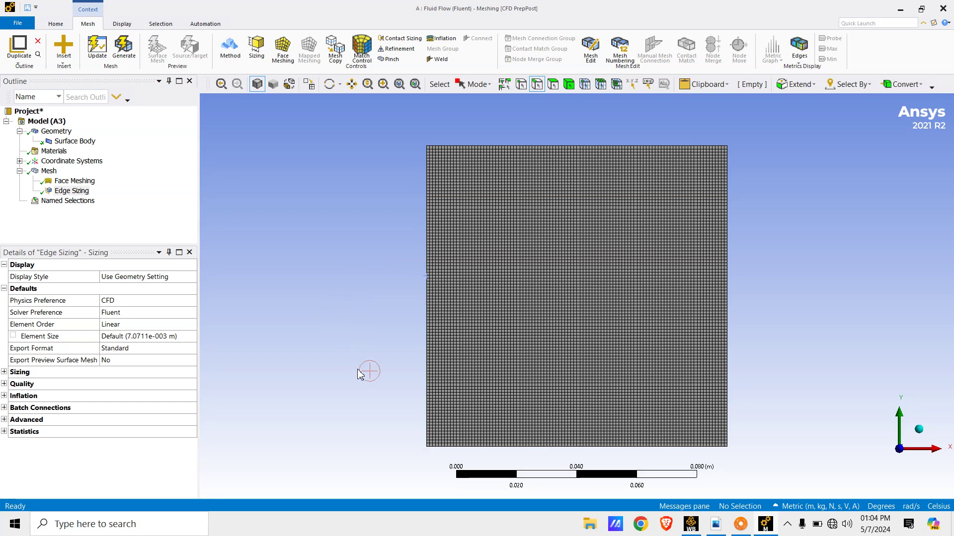
click(123, 47)
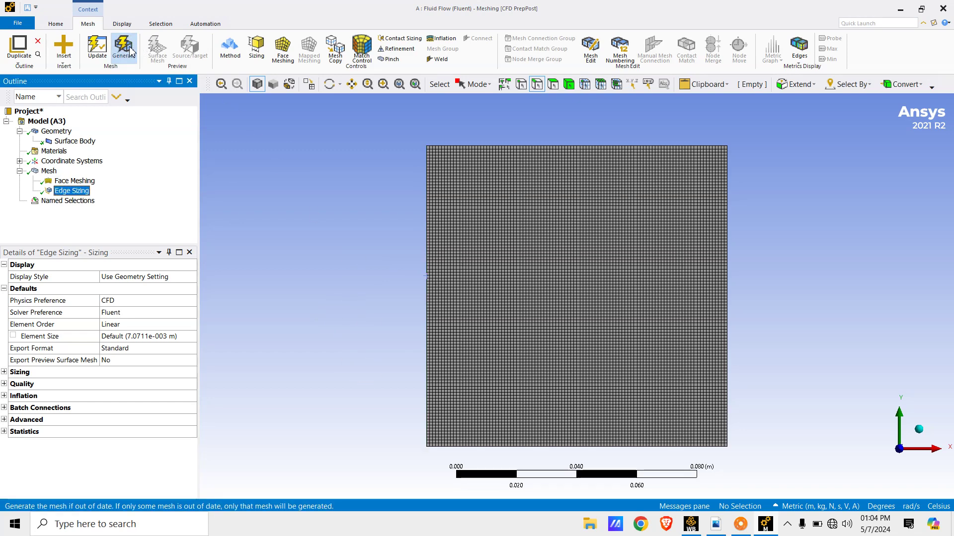
Step: Review which edge each of the Top Wall, Cold Wall, Bottom Wall and Hot Wall named selections is scoped to
click(55, 201)
click(19, 201)
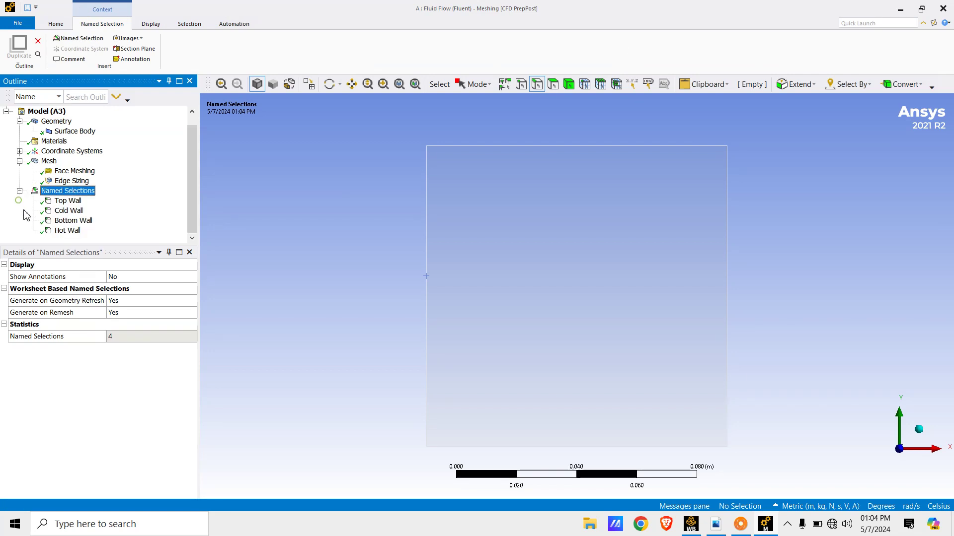
click(73, 202)
click(69, 211)
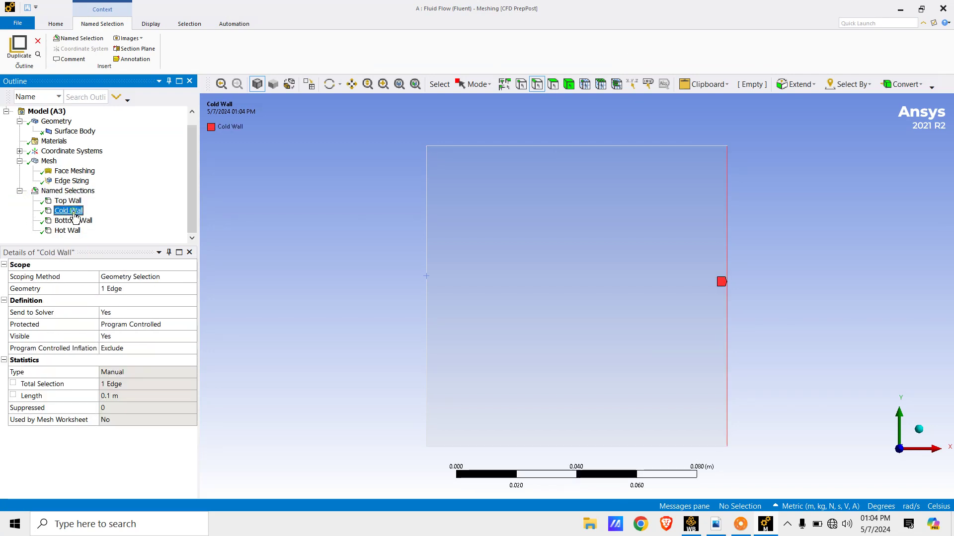
click(81, 221)
click(74, 230)
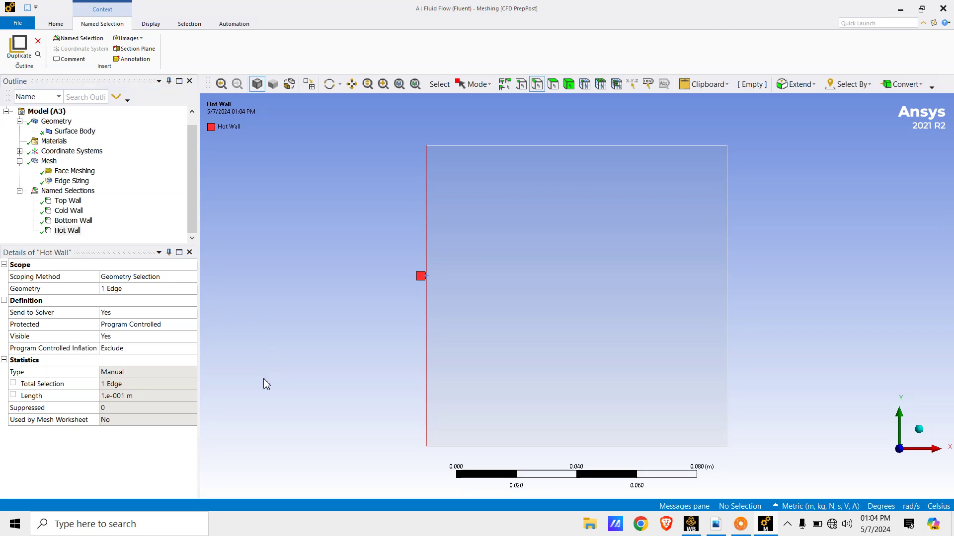
Step: Update the mesh, then close the meshing window and return to the Workbench project schematic
click(49, 161)
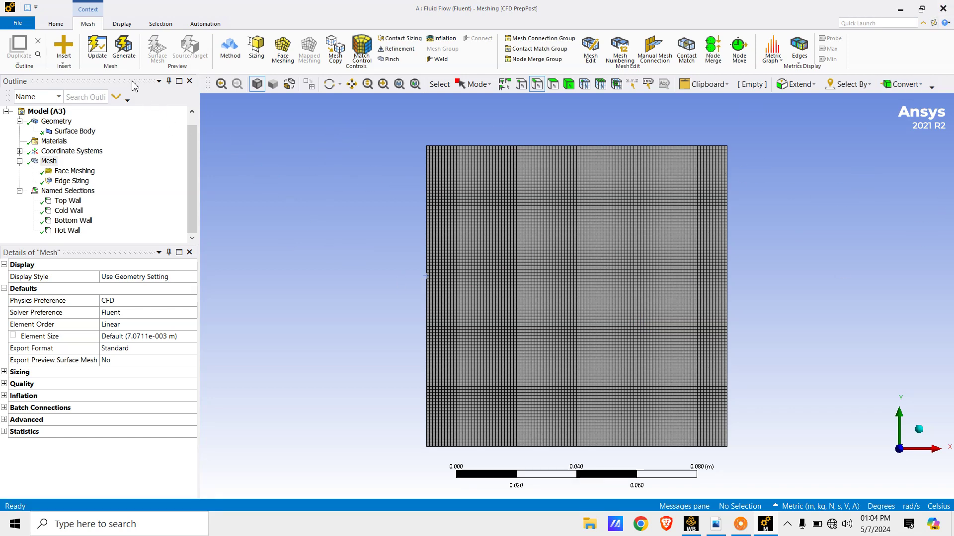
click(107, 55)
click(97, 47)
click(945, 16)
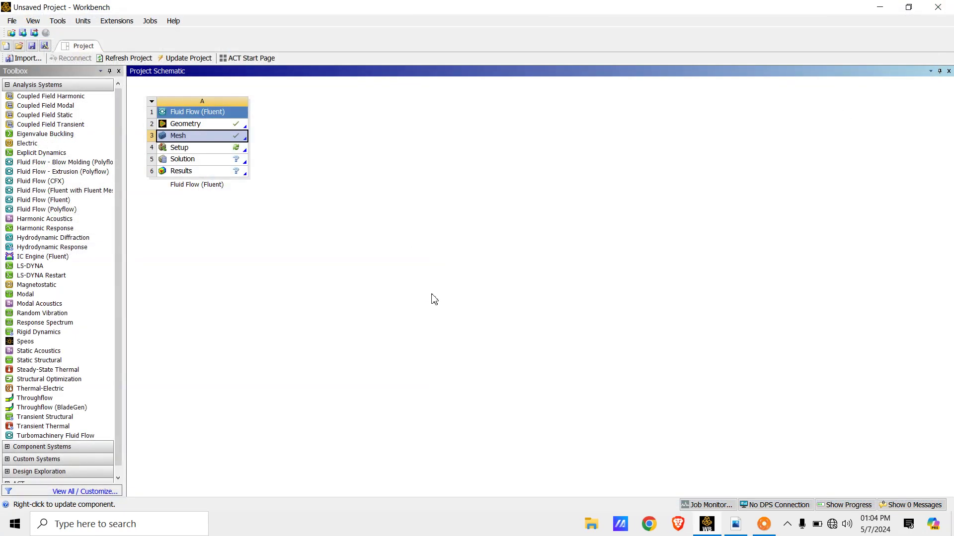
click(432, 295)
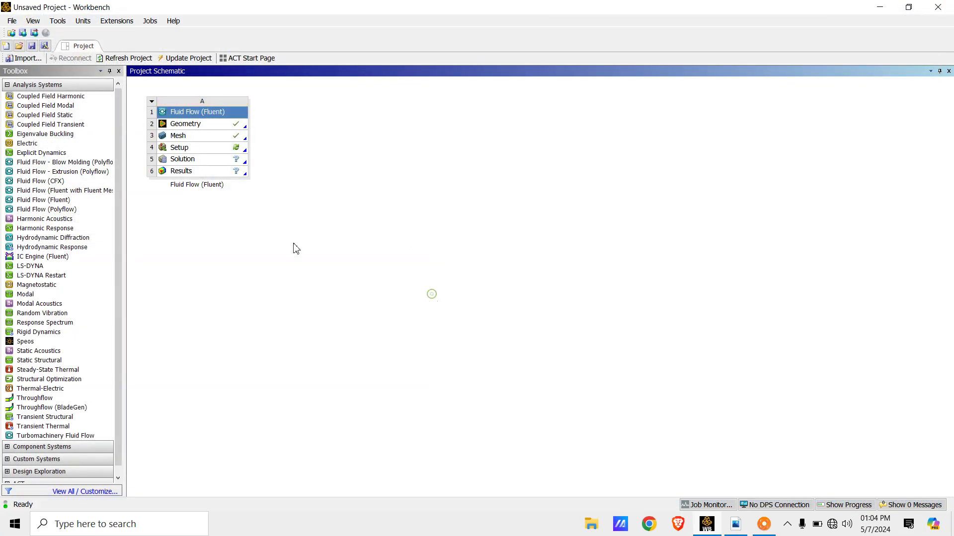
Step: Launch Fluent from Setup with Double Precision, 6 solver processes and 1 GPGPU per machine, and dismiss the behavioral changes notice
double_click(204, 148)
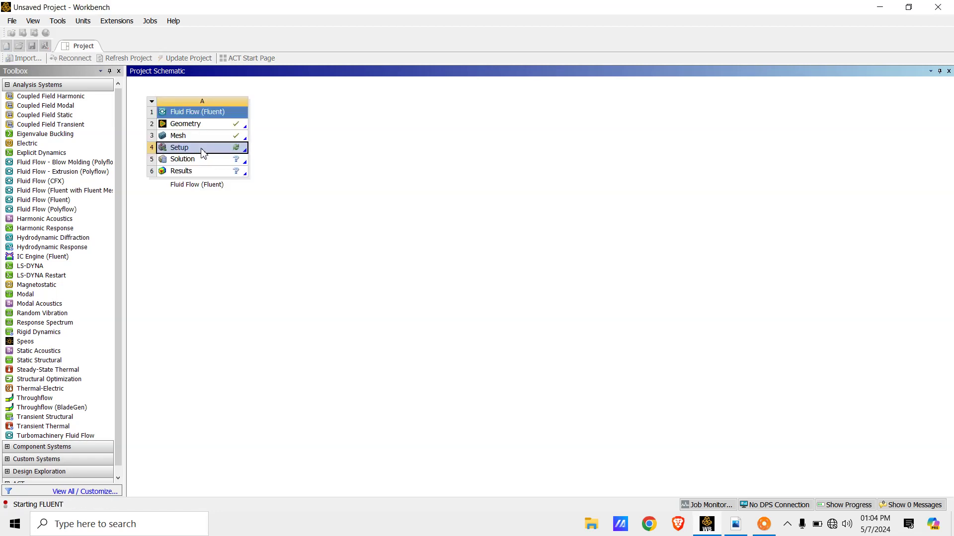
click(475, 222)
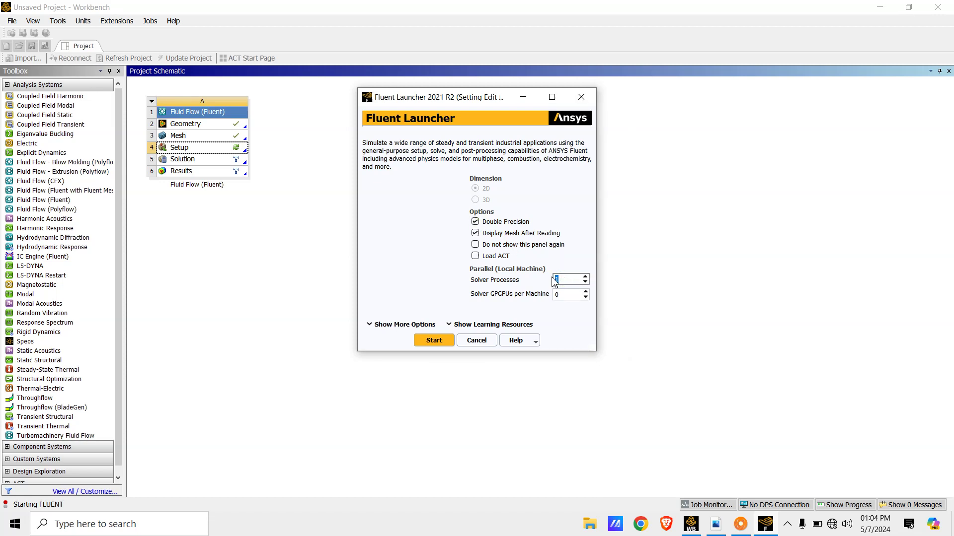
double_click(563, 294)
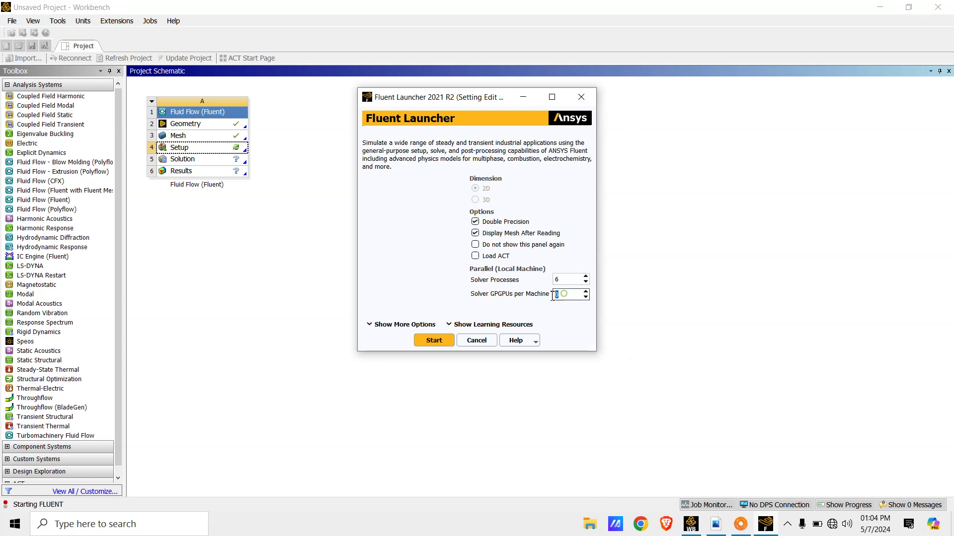
text(1)
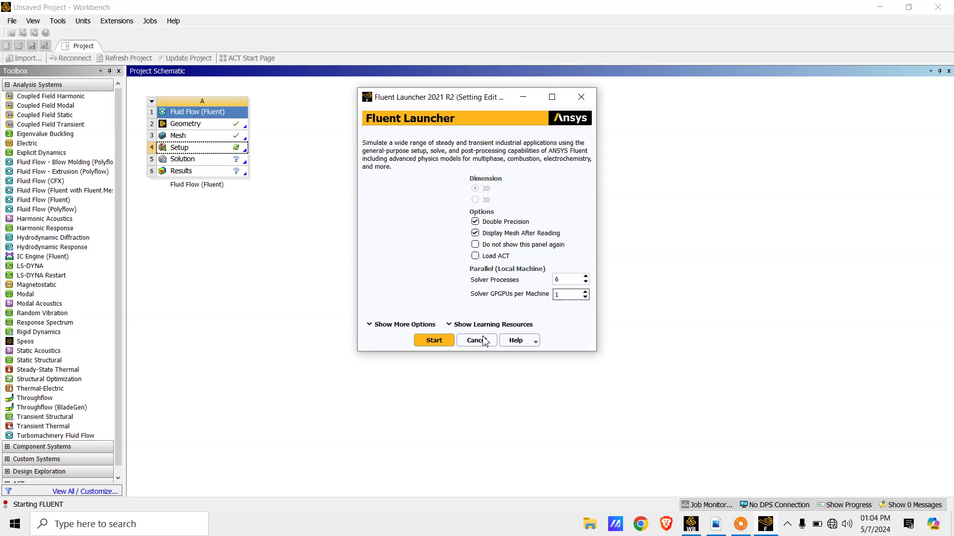
click(434, 341)
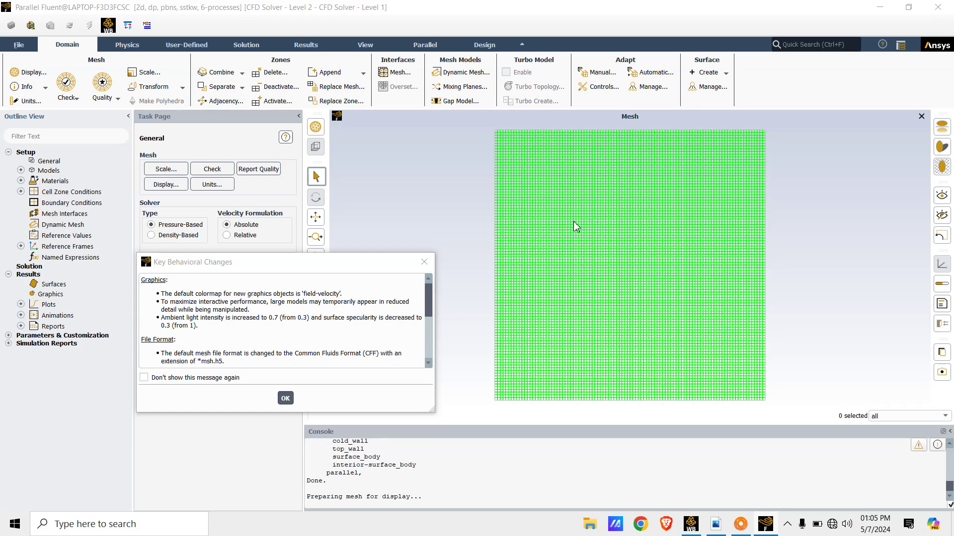
click(285, 397)
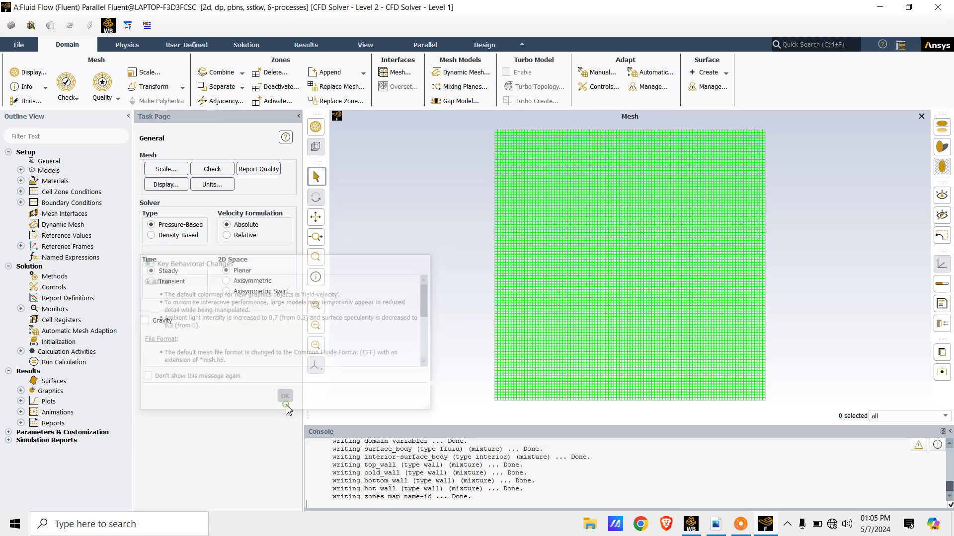
Step: Check the gravity direction in the assignment PDF and enable gravity with a Y acceleration of -9.8 m/s²
click(717, 524)
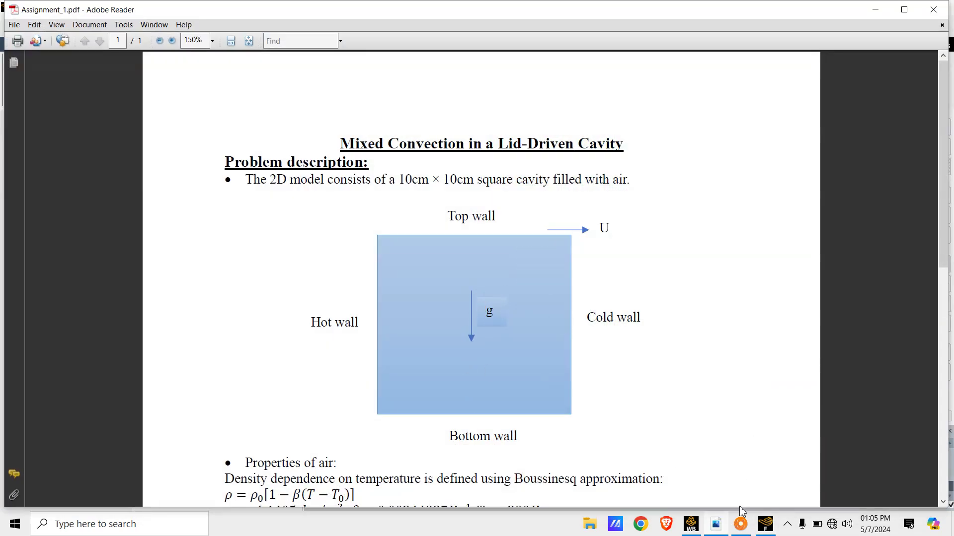
click(765, 524)
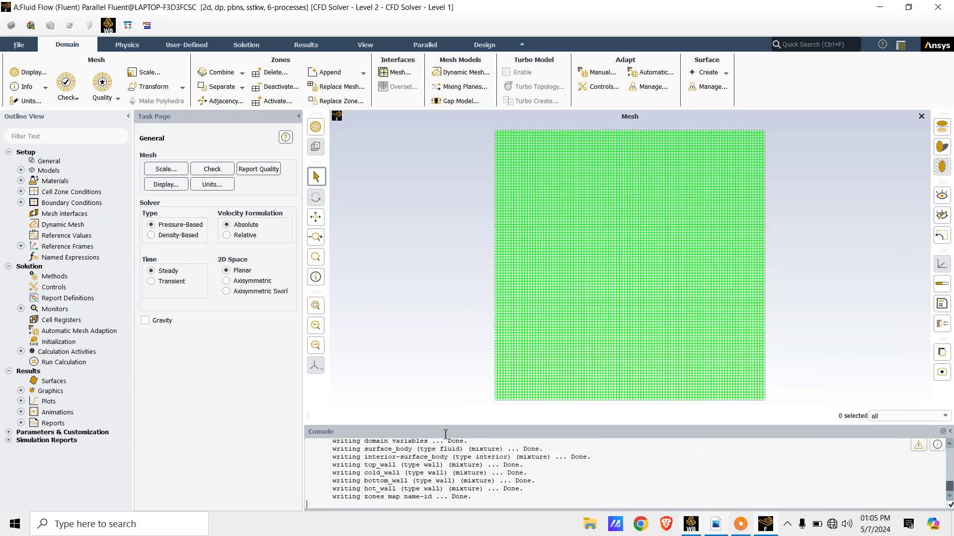
click(144, 320)
click(193, 363)
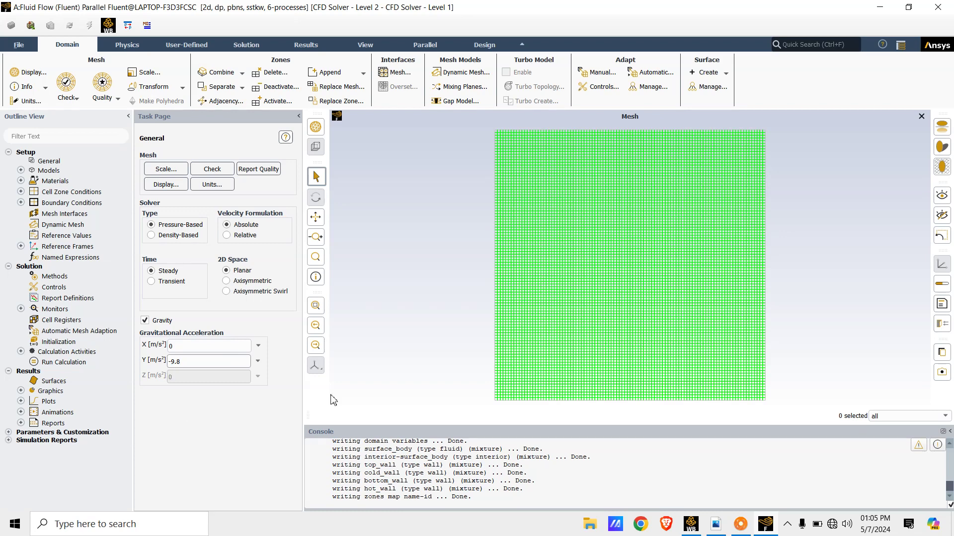
Step: Enable the Energy Equation in the physics models
click(21, 170)
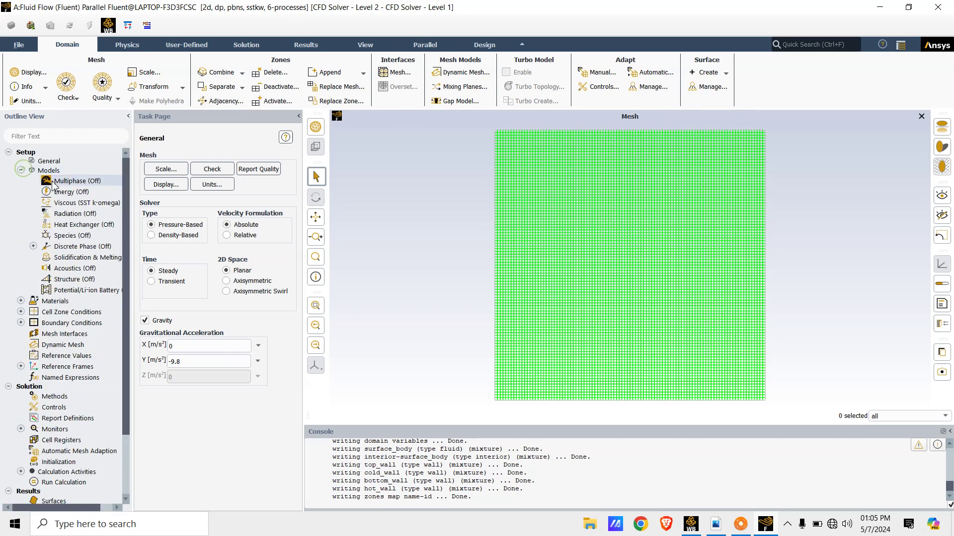
double_click(72, 193)
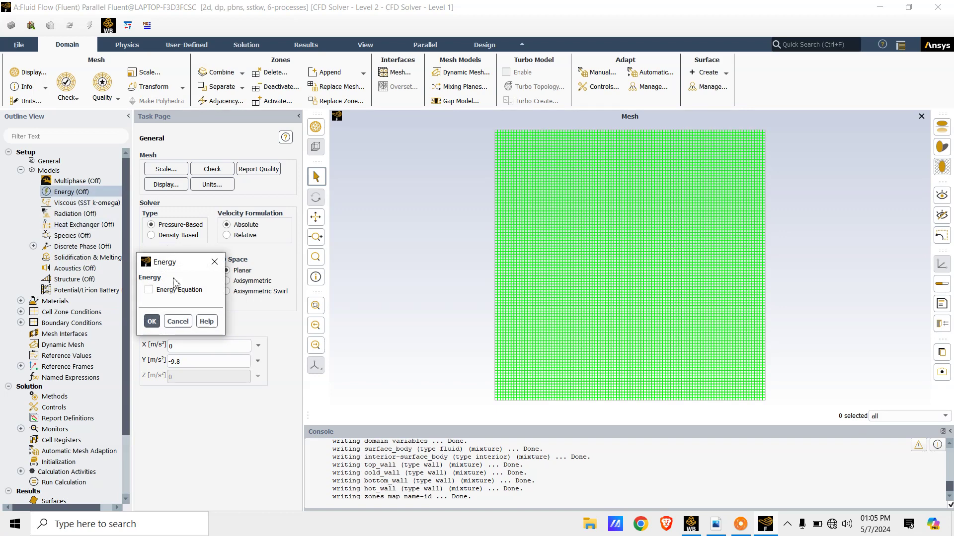
click(150, 291)
click(152, 323)
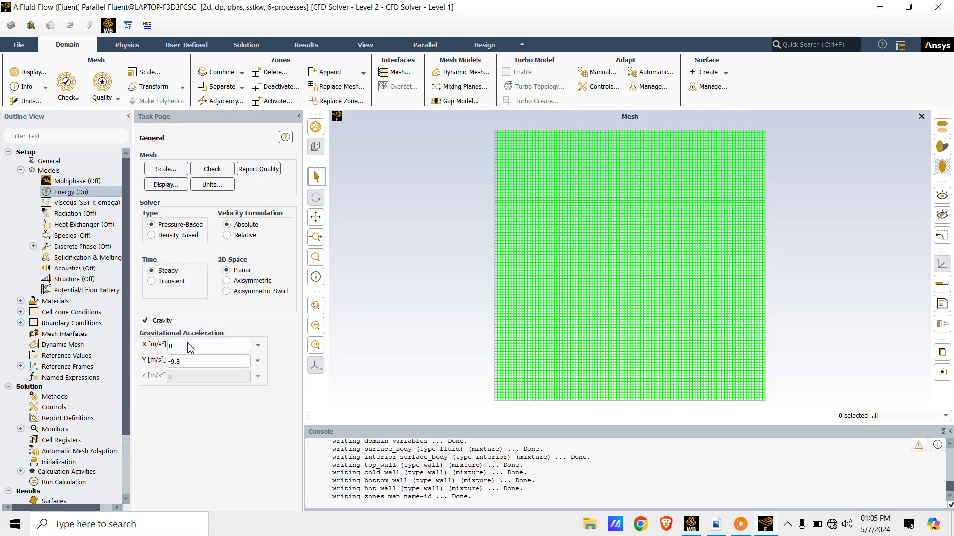
Step: Set the viscous model to Laminar
double_click(86, 203)
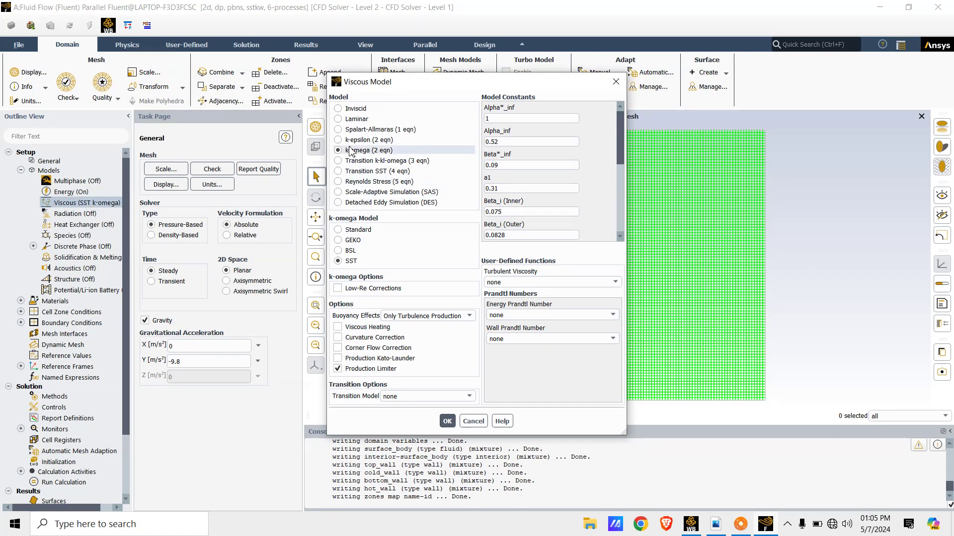
click(338, 119)
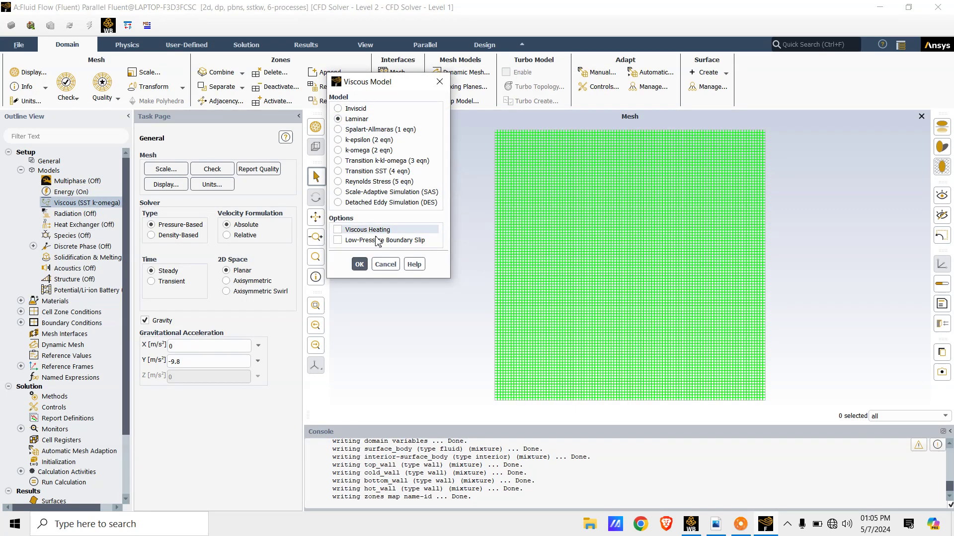
click(360, 264)
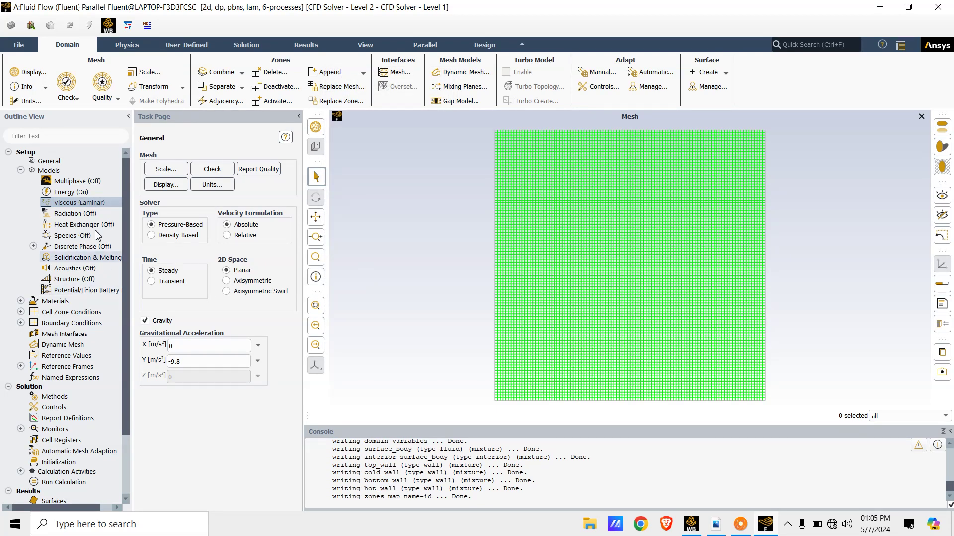
Step: Open the air fluid material, check its density definition in the assignment PDF, and set the density method to boussinesq
click(21, 301)
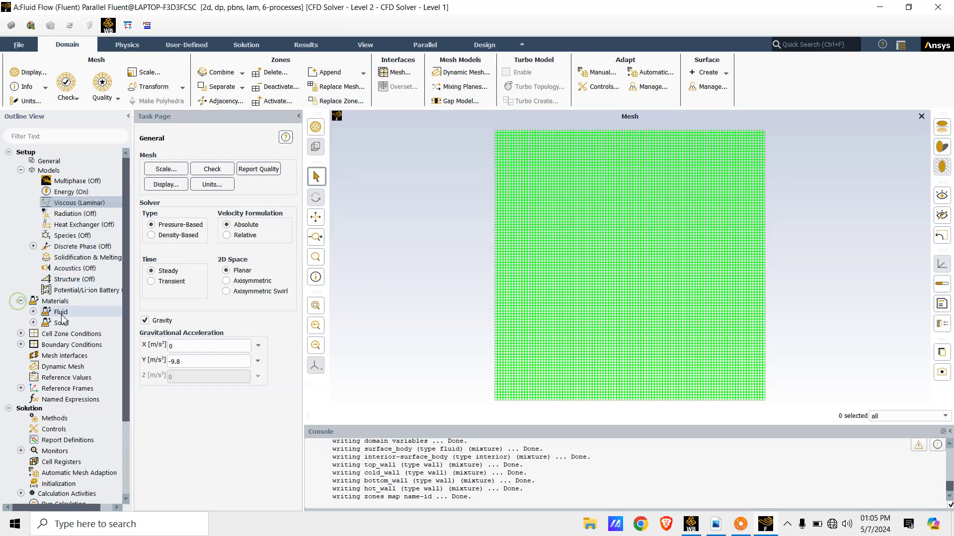
click(33, 312)
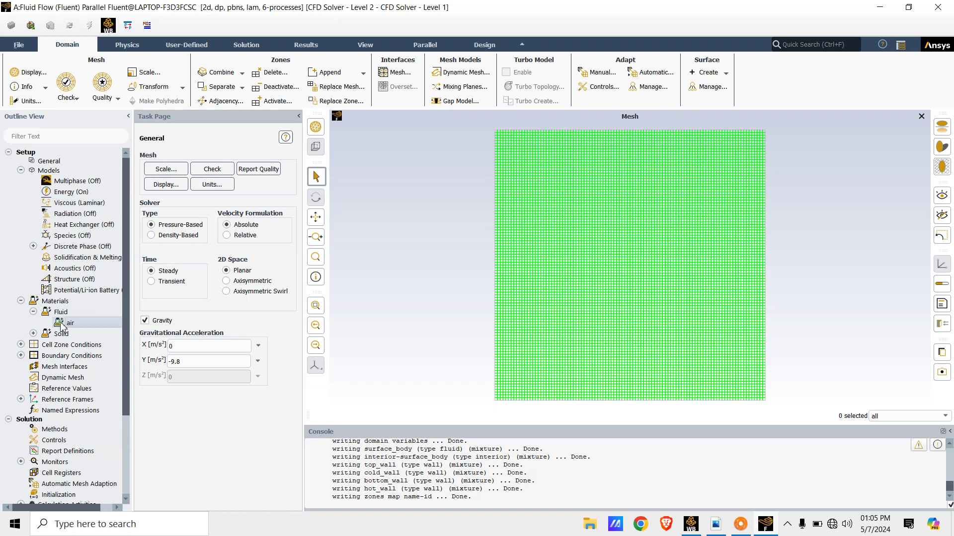
double_click(62, 323)
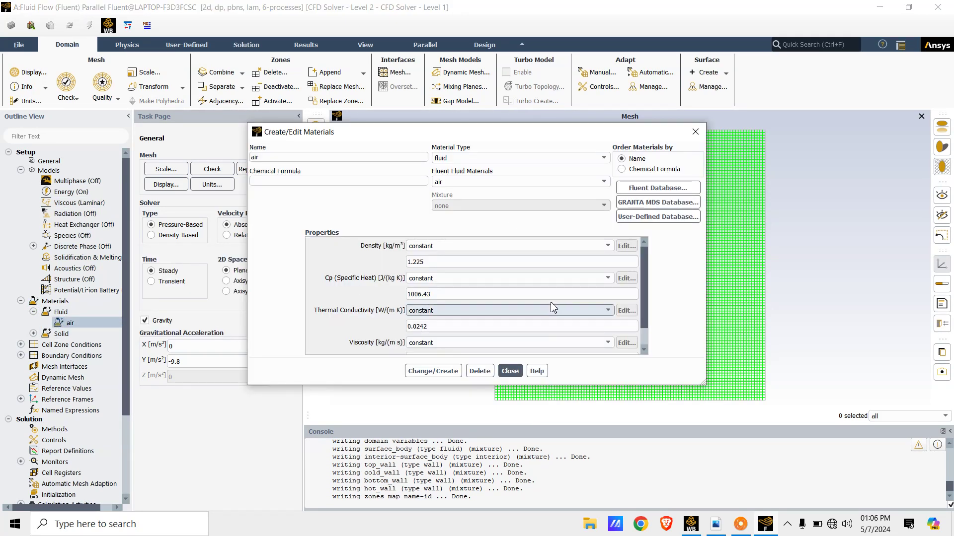
click(715, 524)
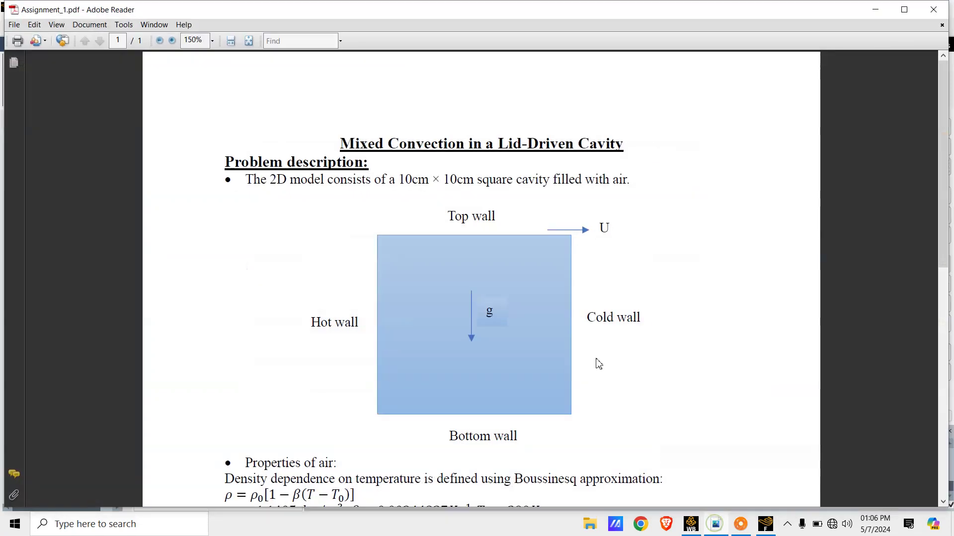
scroll(598, 365, down, 3)
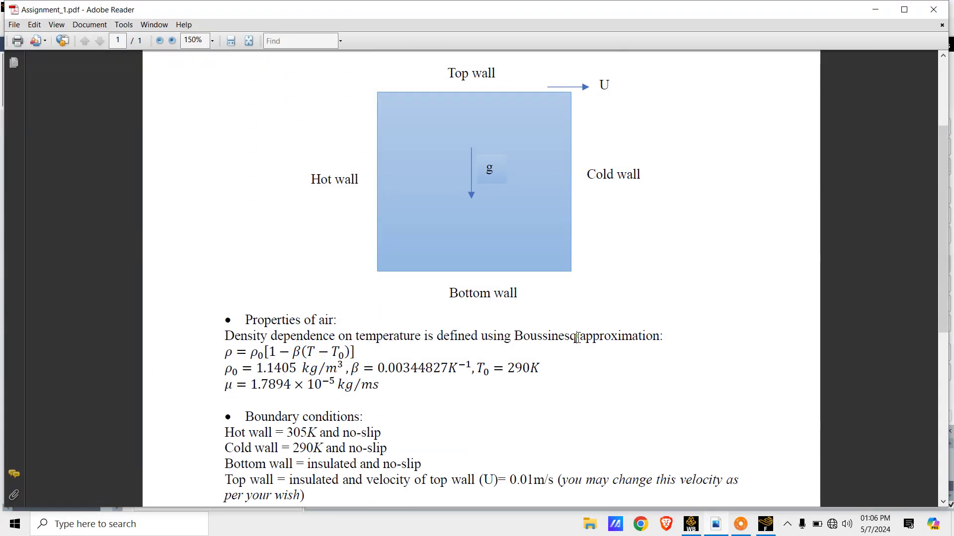
drag(577, 338, 512, 332)
click(556, 368)
click(720, 529)
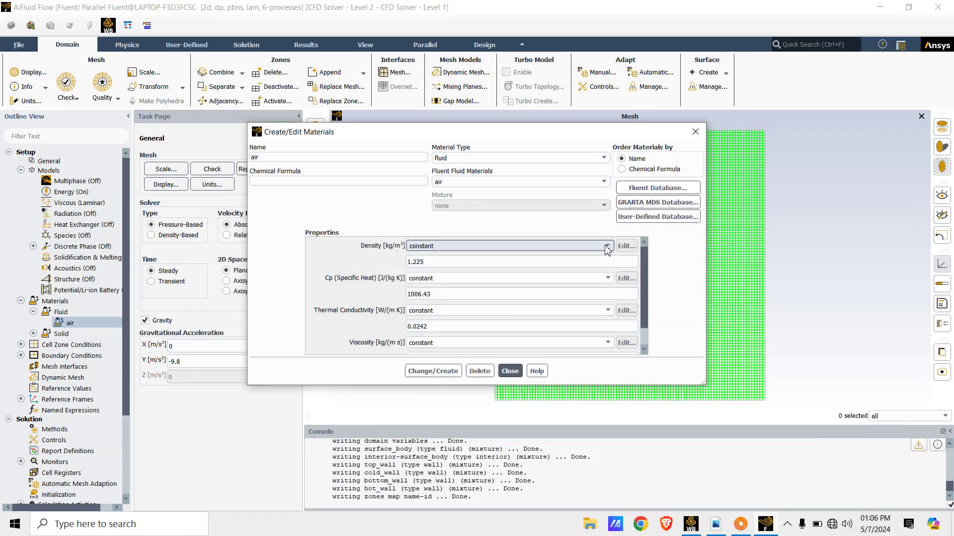
click(494, 246)
click(492, 319)
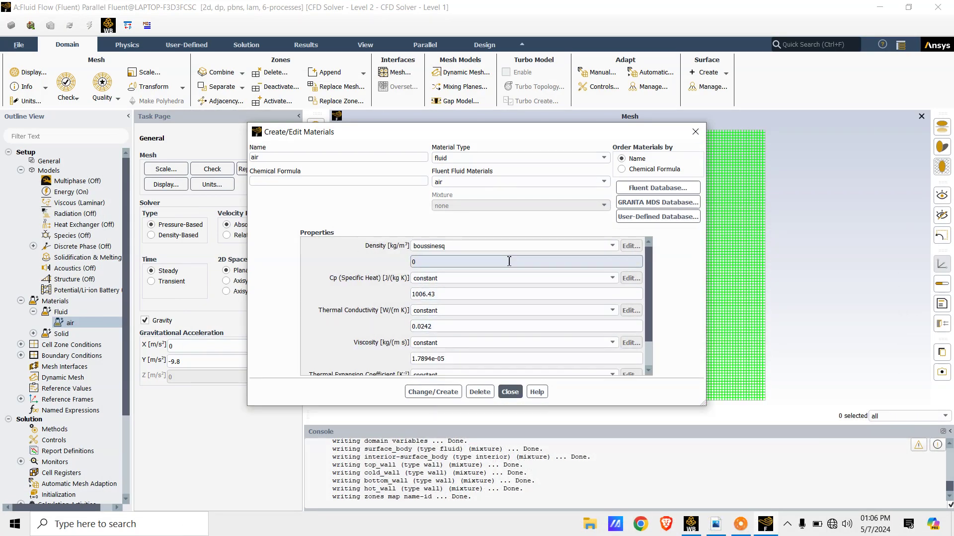
Step: Copy the reference density from the assignment PDF and set air's Boussinesq density to 1.1405 kg/m³
click(724, 529)
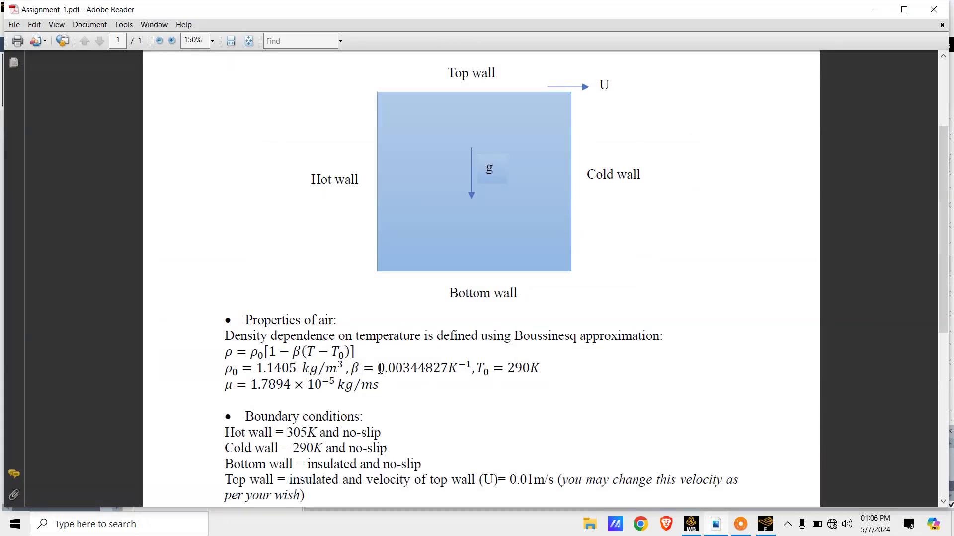
drag(283, 372, 259, 370)
key(ctrl+c)
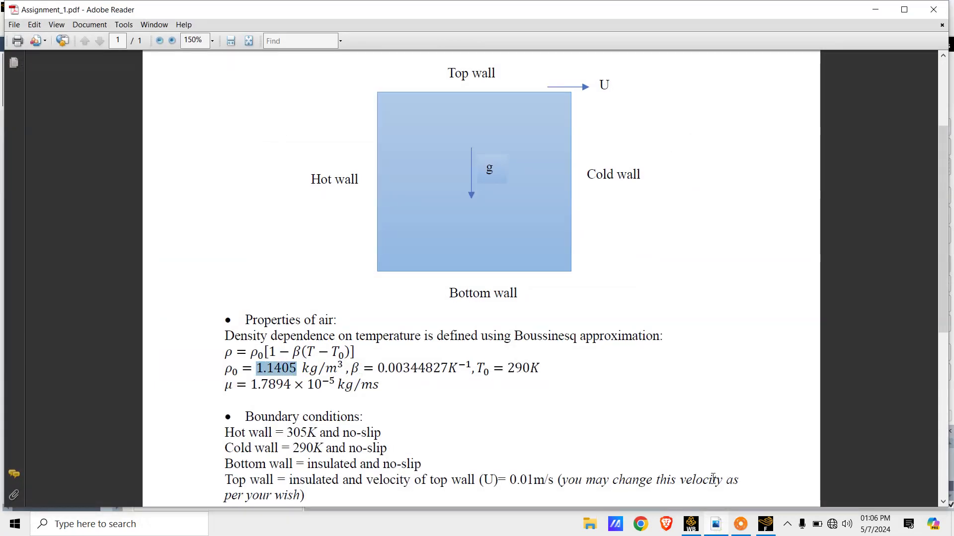
click(715, 524)
click(466, 264)
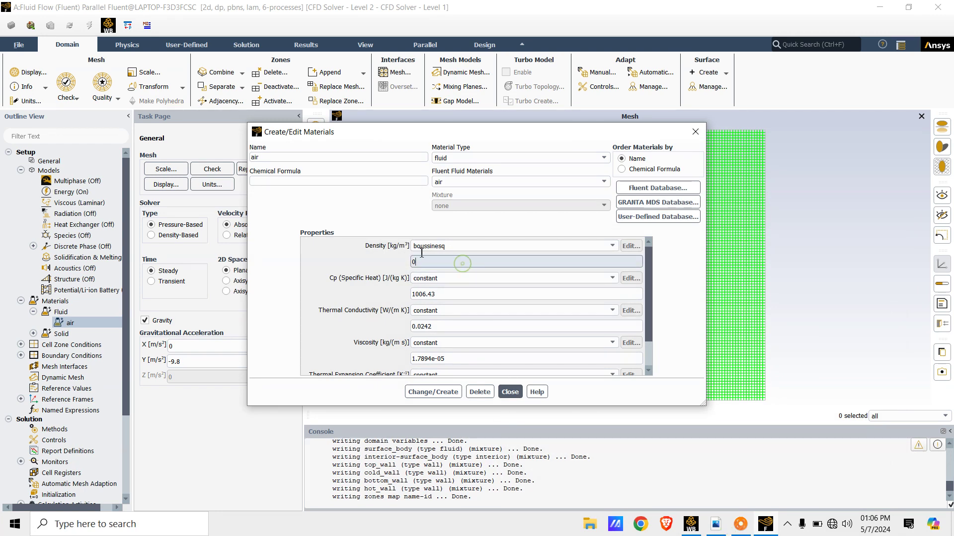
key(ctrl+v)
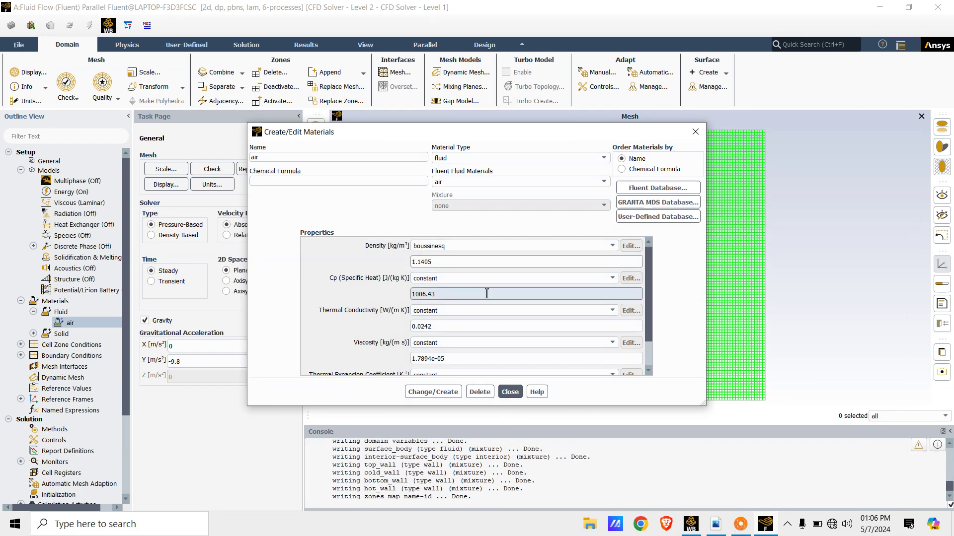
Step: Set air's thermal expansion coefficient to 0.00344827 K⁻¹ from the assignment PDF, apply the material changes and close the editor
scroll(486, 293, down, 1)
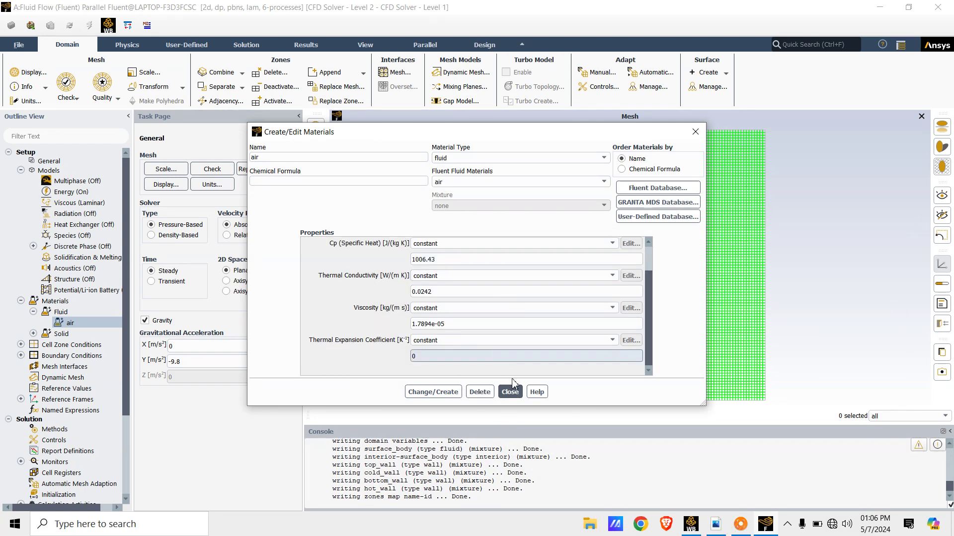
click(716, 524)
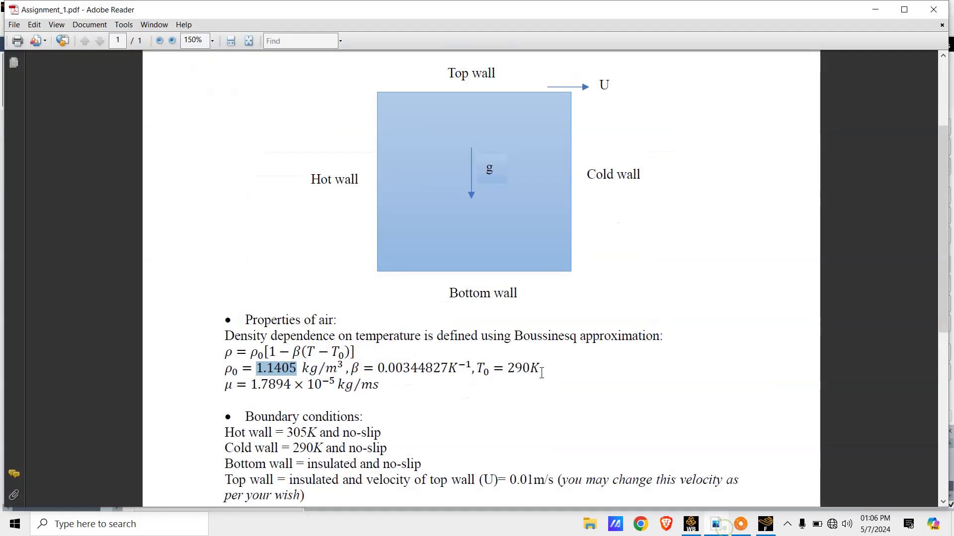
click(436, 376)
drag(448, 368, 392, 367)
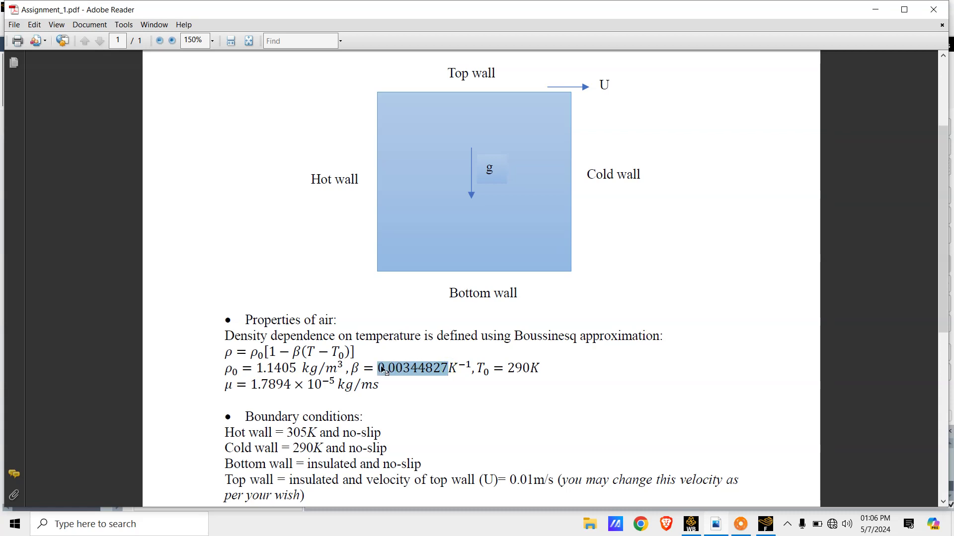
click(433, 386)
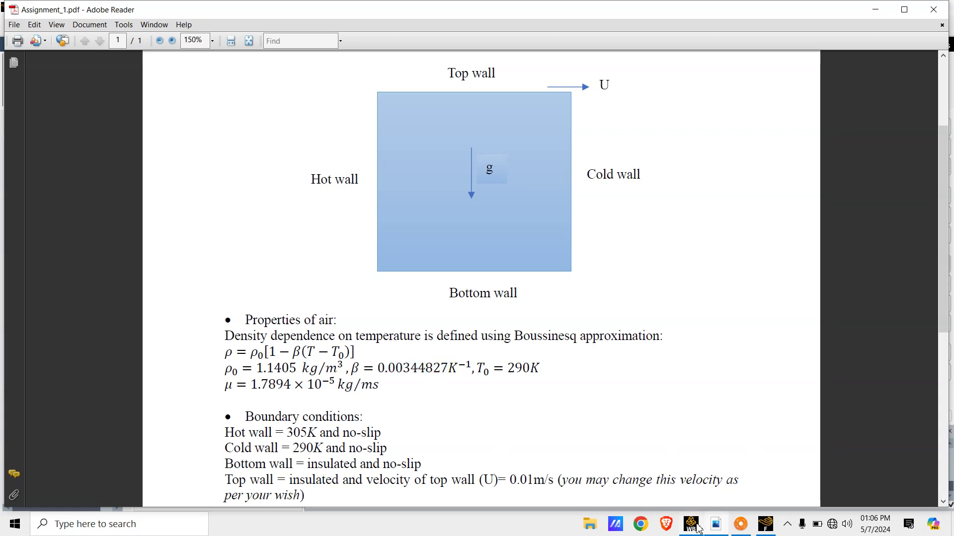
click(766, 524)
click(458, 354)
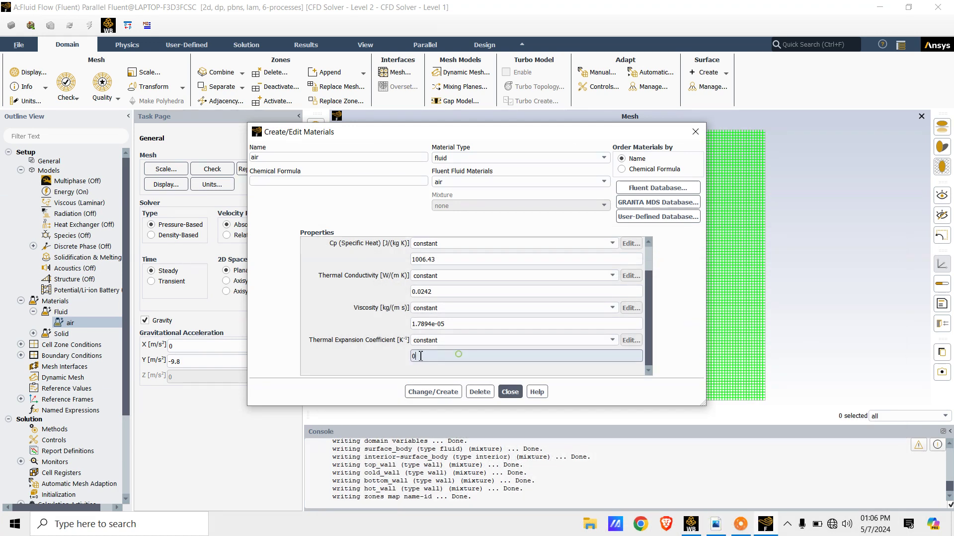
drag(420, 356, 405, 360)
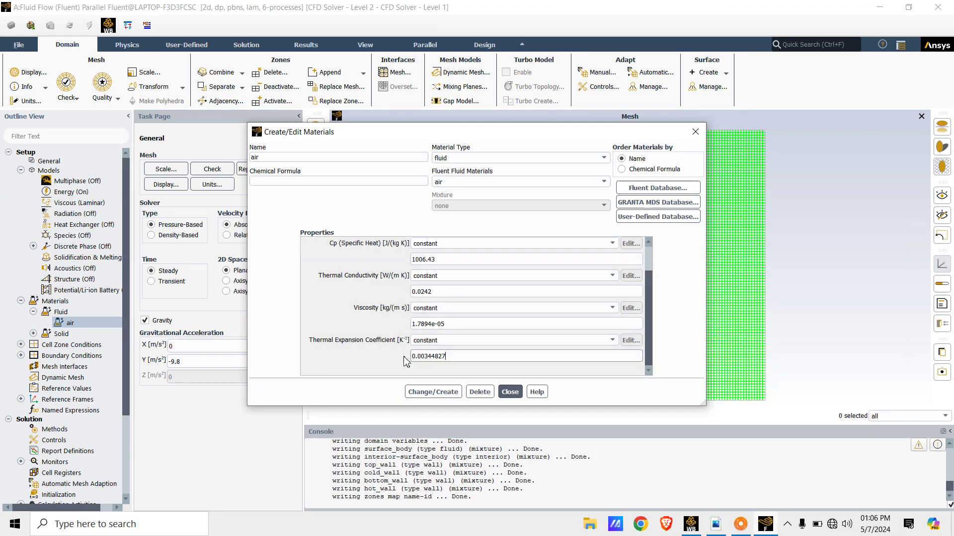
click(451, 394)
click(451, 393)
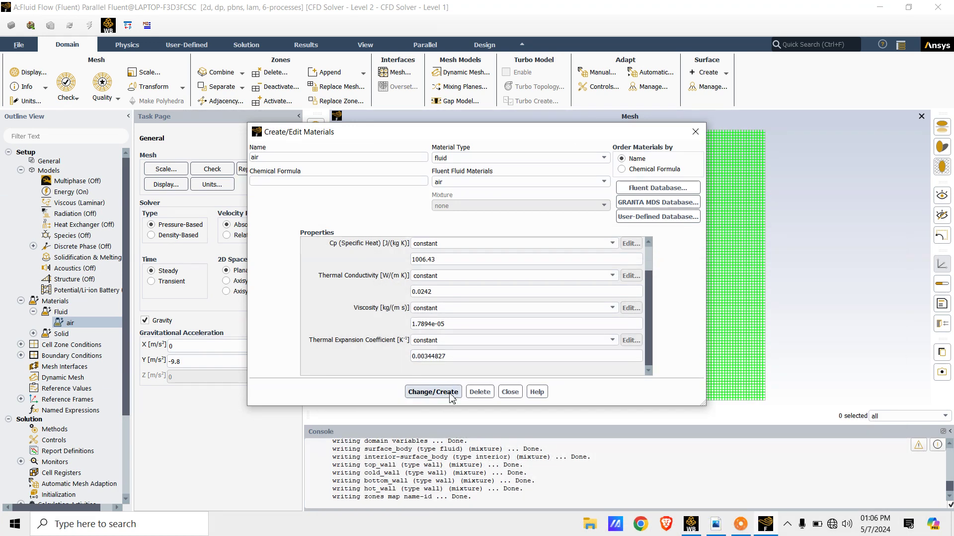
click(510, 392)
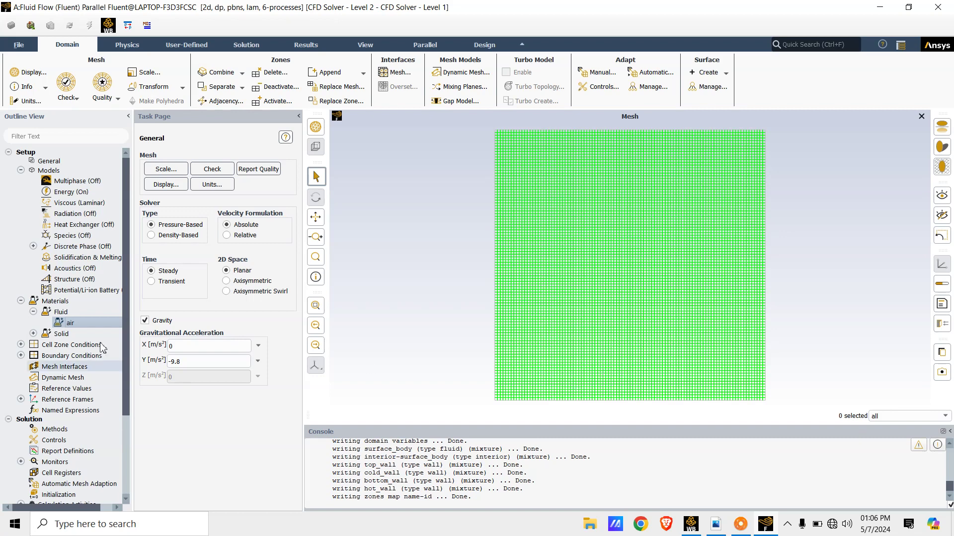
Step: Check the momentum and thermal conditions of bottom_wall against the boundary conditions in the assignment PDF
click(21, 355)
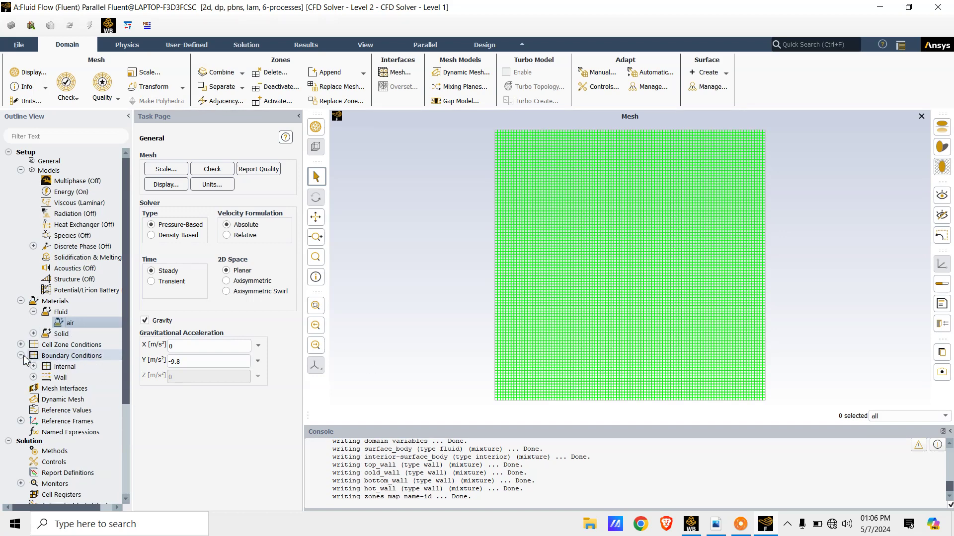
double_click(65, 357)
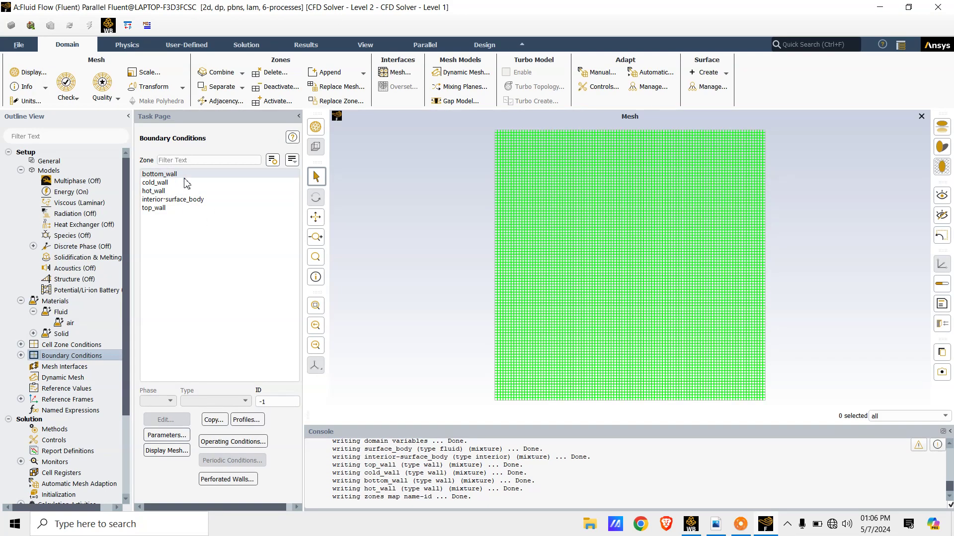
click(223, 175)
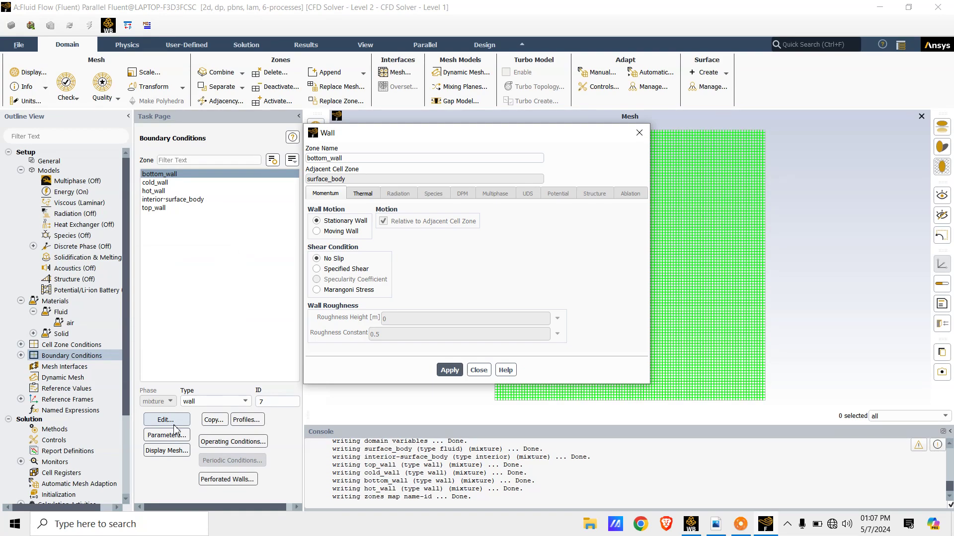
click(715, 524)
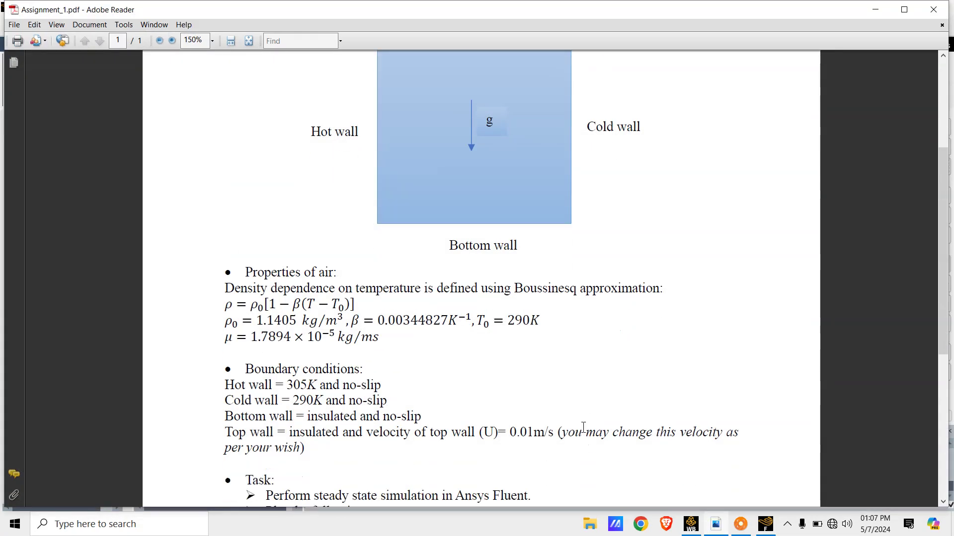
scroll(304, 355, down, 1)
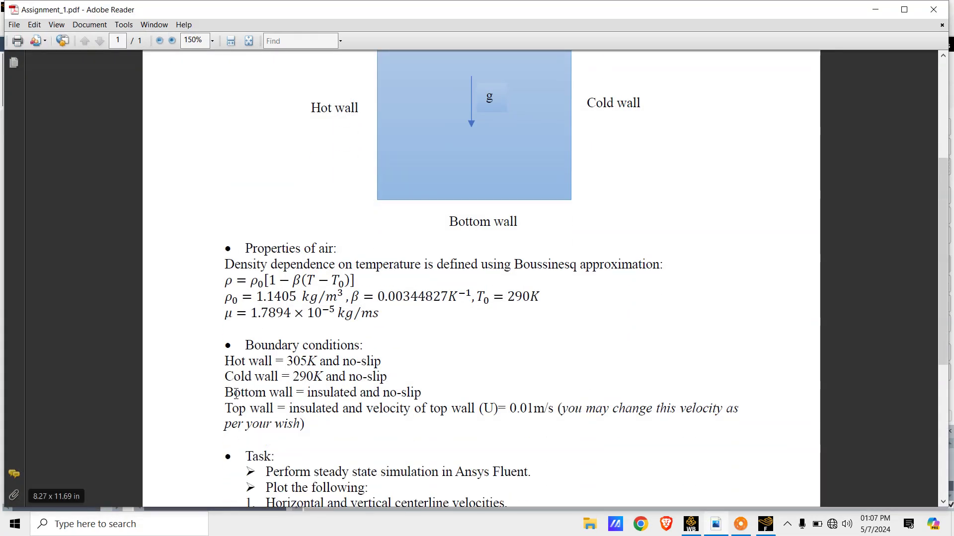
drag(308, 392, 425, 393)
click(478, 396)
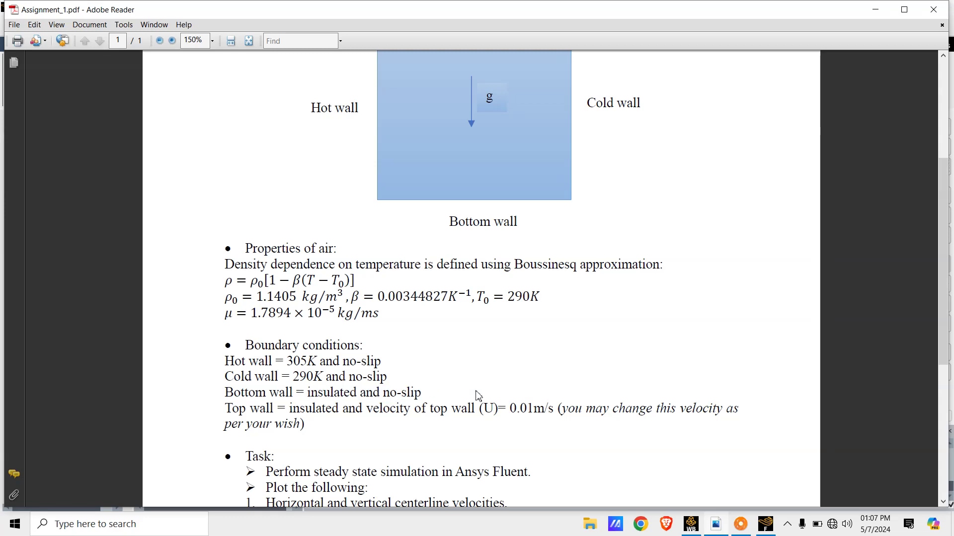
click(715, 525)
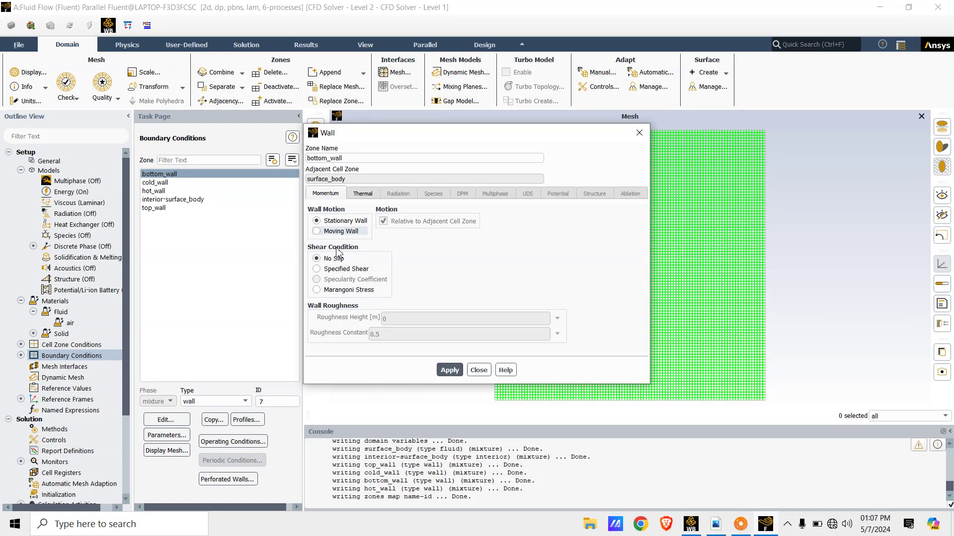
click(363, 194)
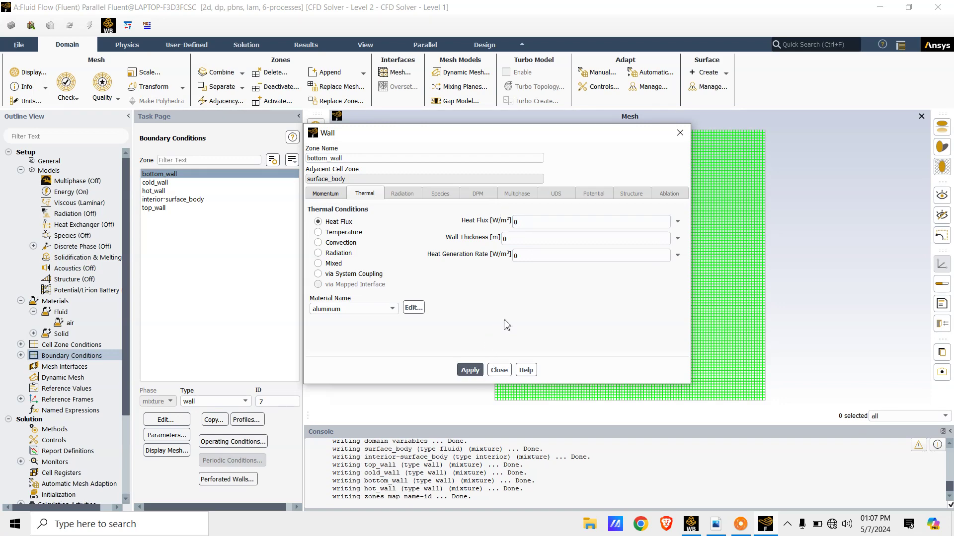
click(510, 373)
Step: Check the cold wall condition in the assignment PDF and give cold_wall a fixed temperature of 290 K
click(172, 182)
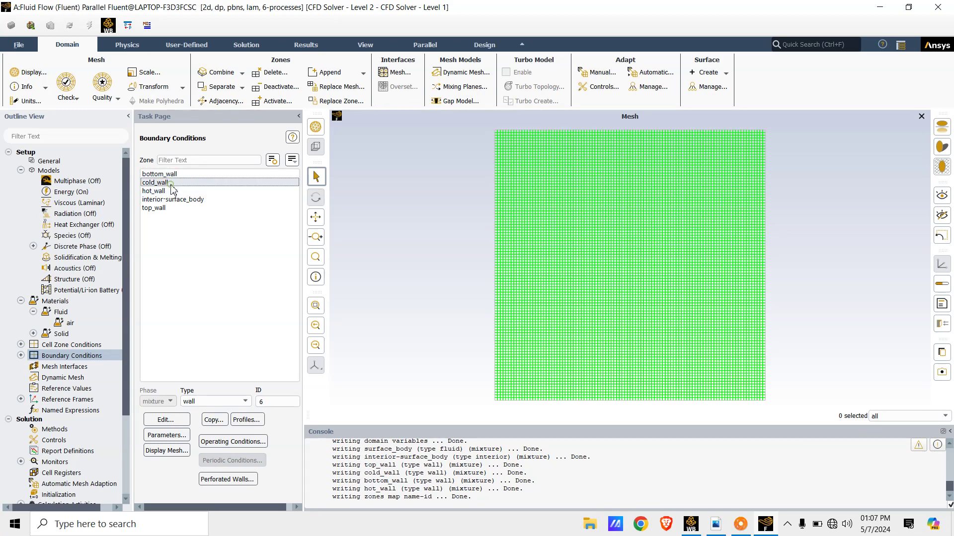
click(175, 419)
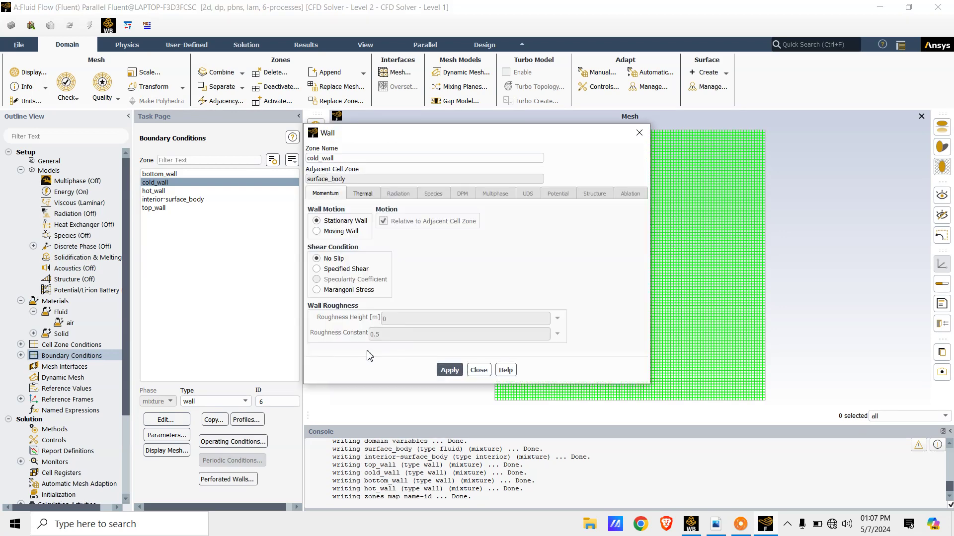
click(715, 524)
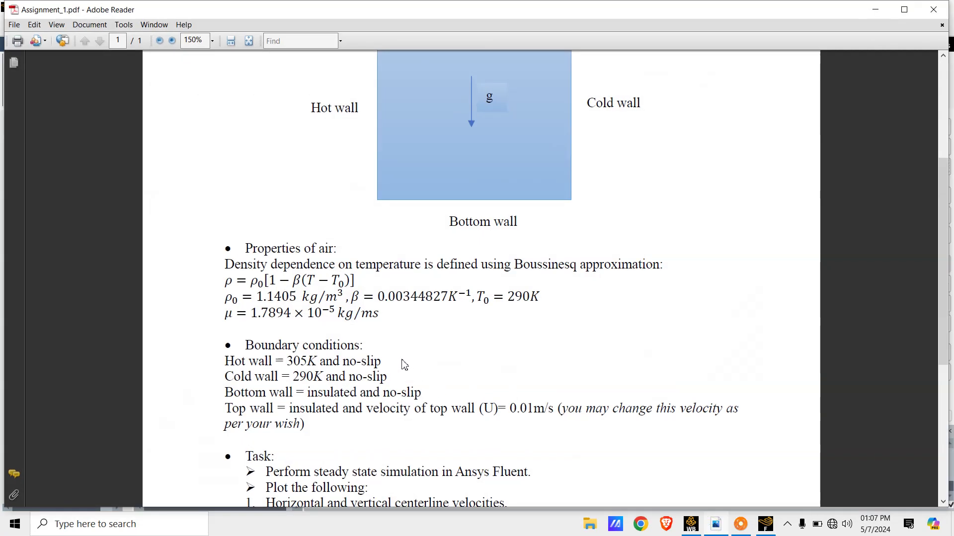
drag(293, 377, 387, 378)
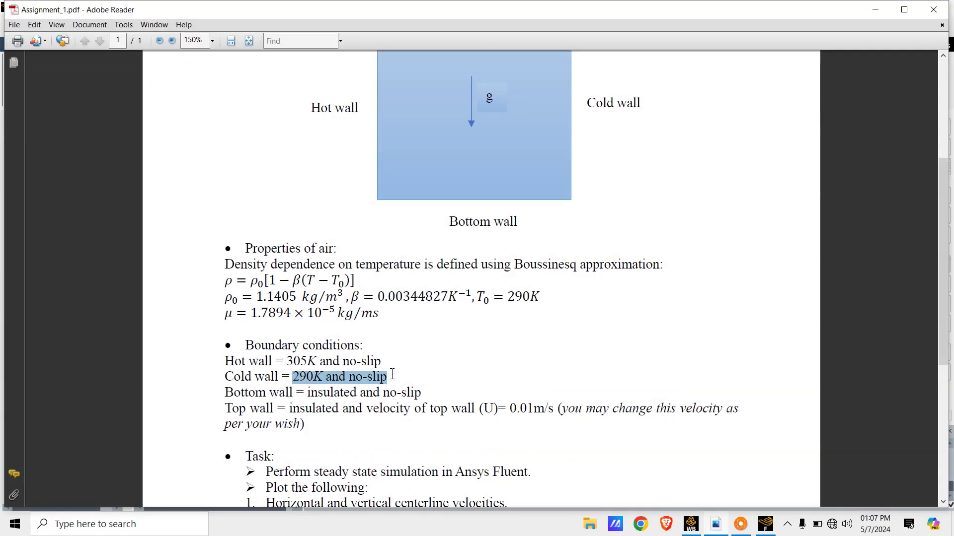
click(411, 366)
click(718, 525)
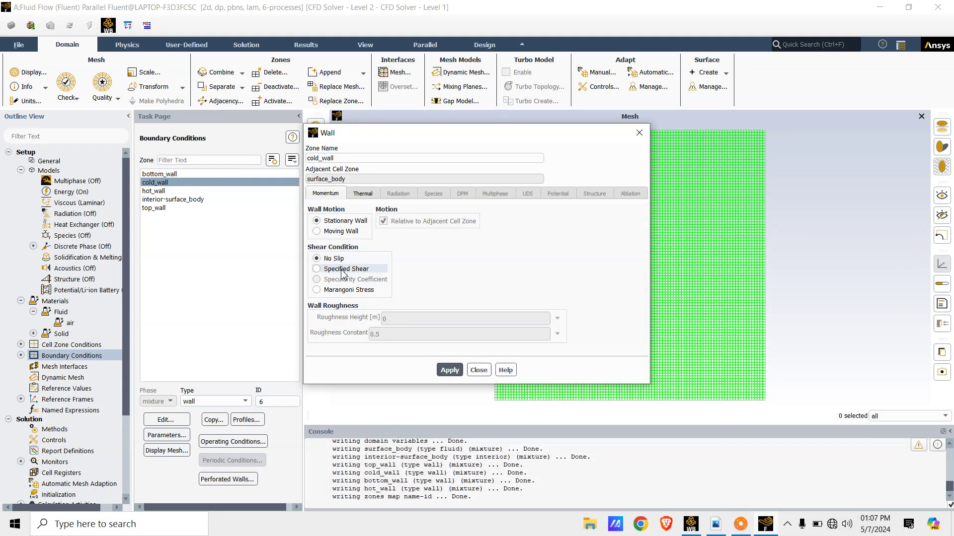
click(362, 193)
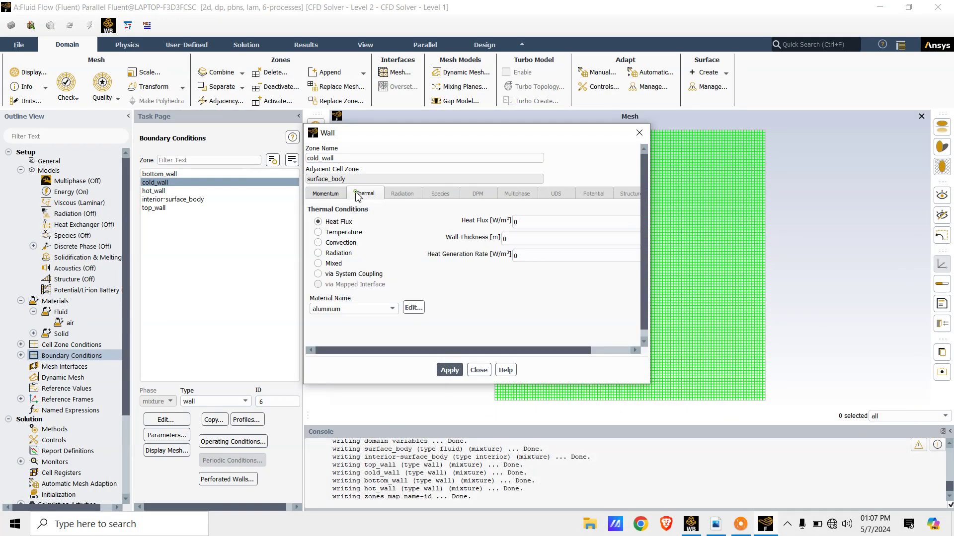
click(318, 232)
drag(520, 222, 487, 225)
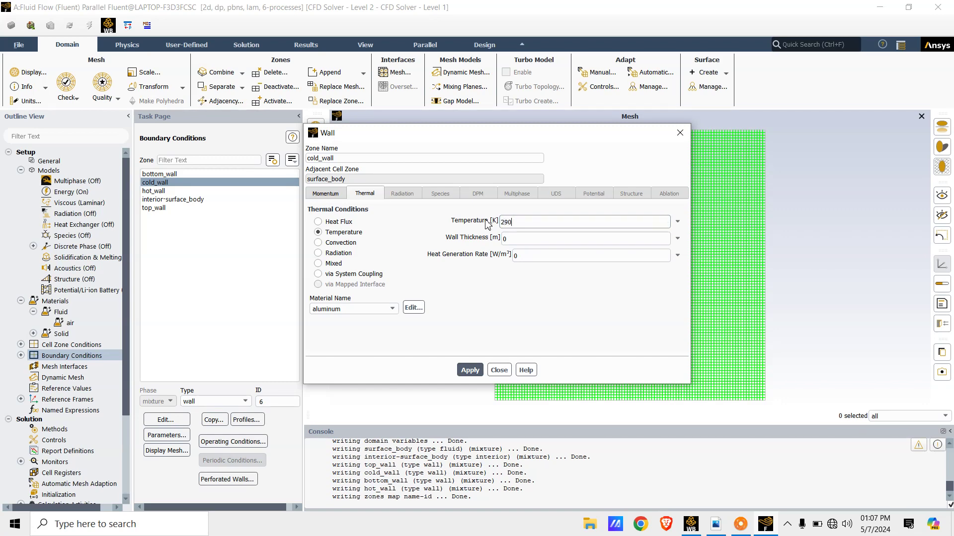
click(475, 370)
click(499, 370)
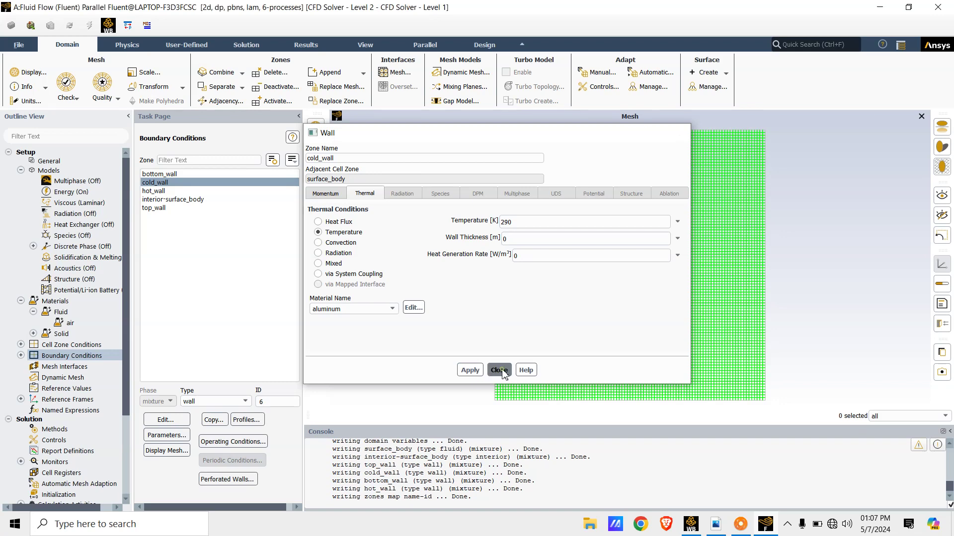
Step: Open the hot_wall boundary for editing and check its temperature and slip condition in the assignment PDF
click(160, 192)
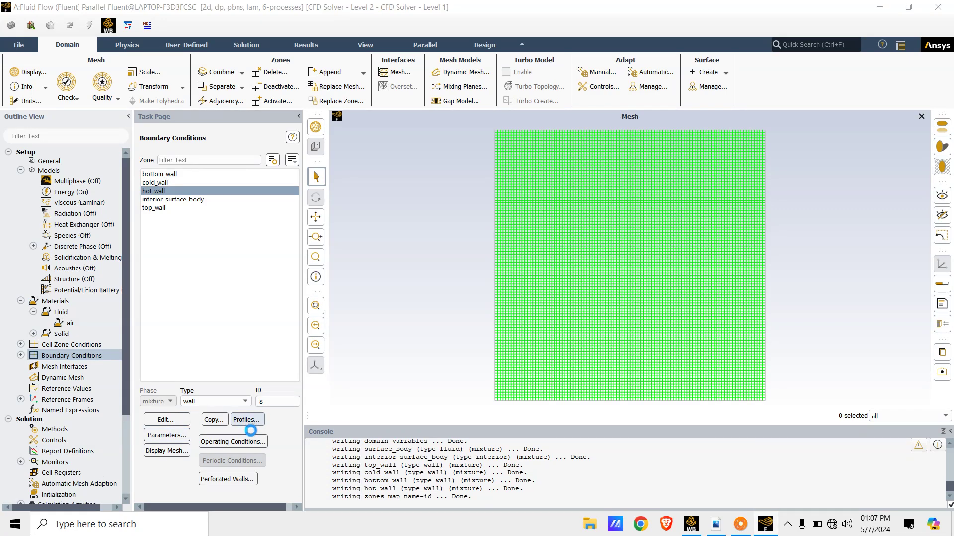
click(724, 526)
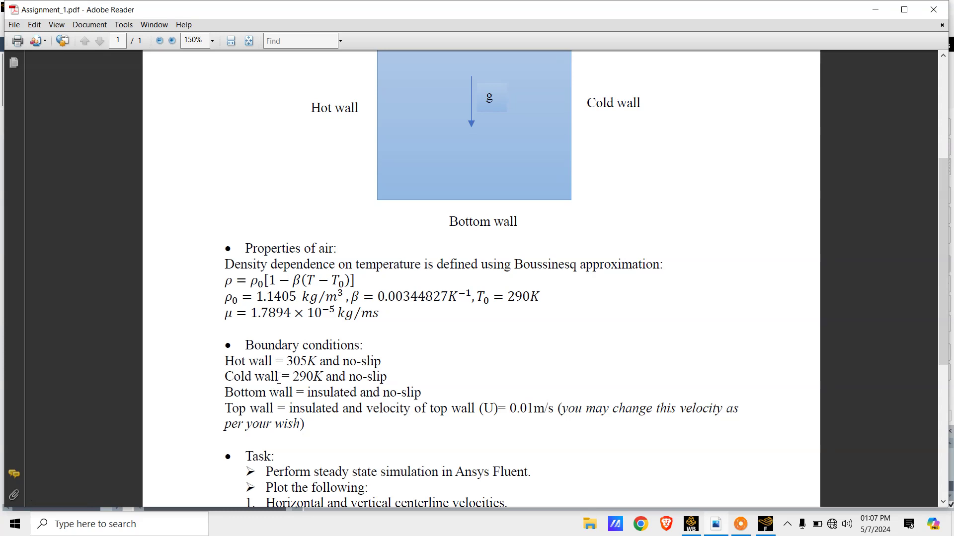
drag(380, 361, 290, 370)
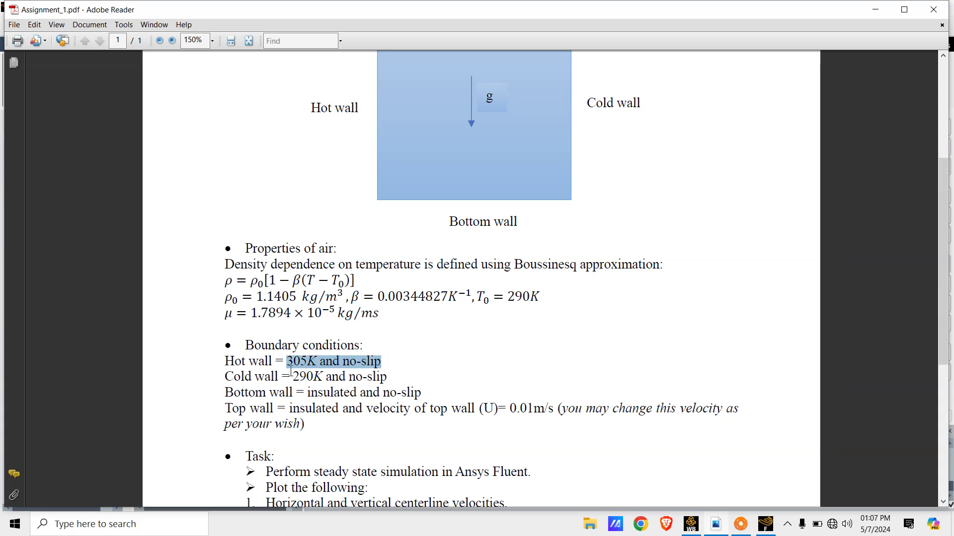
click(509, 363)
click(716, 524)
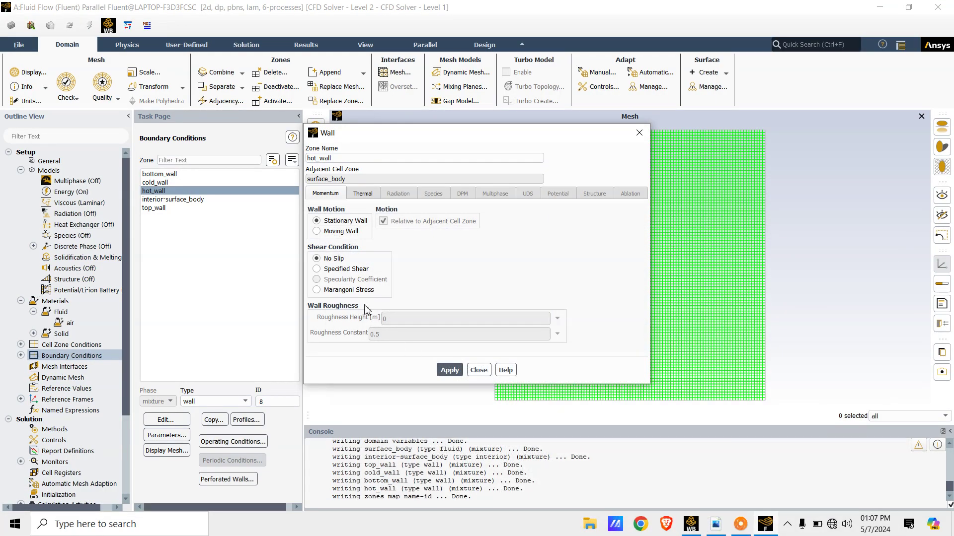
Step: Give hot_wall a fixed temperature of 305 K, apply it and close the wall settings
click(362, 194)
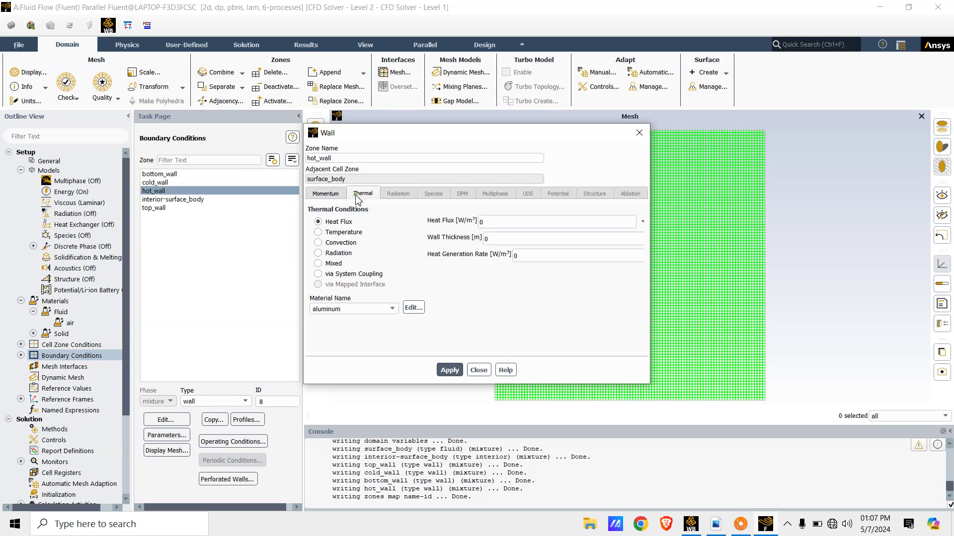
click(318, 232)
drag(539, 224, 483, 227)
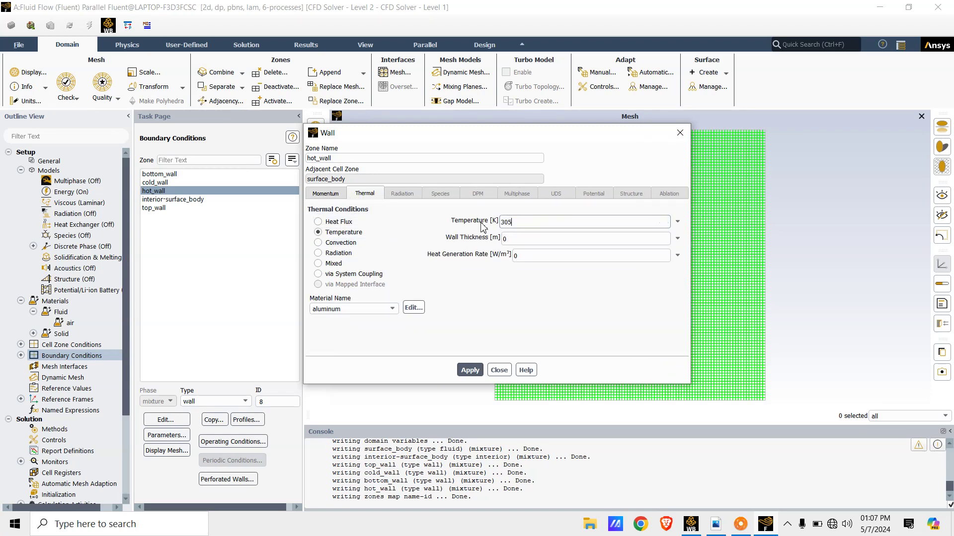
click(472, 371)
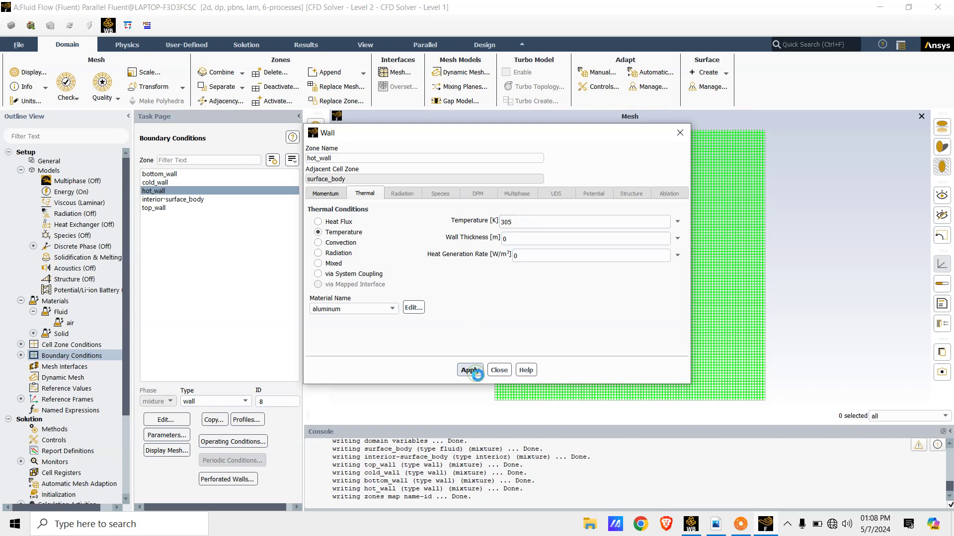
click(499, 370)
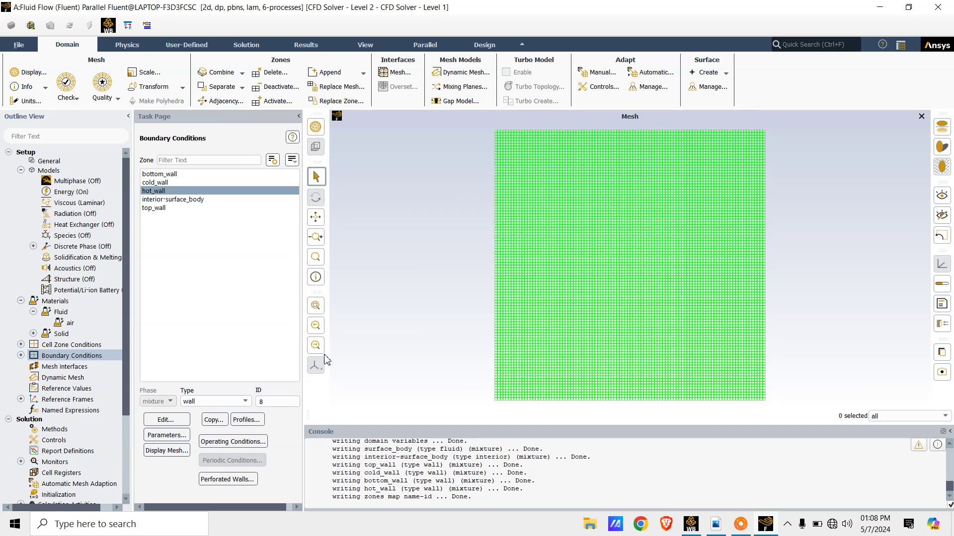
Step: Open the top_wall boundary for editing and check its thermal and velocity conditions in the assignment PDF
click(159, 208)
click(158, 422)
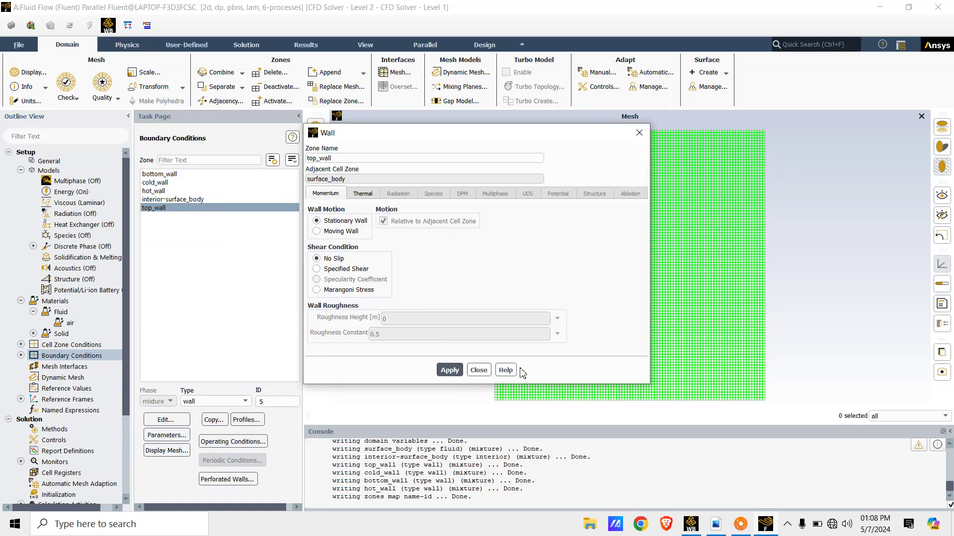
click(715, 525)
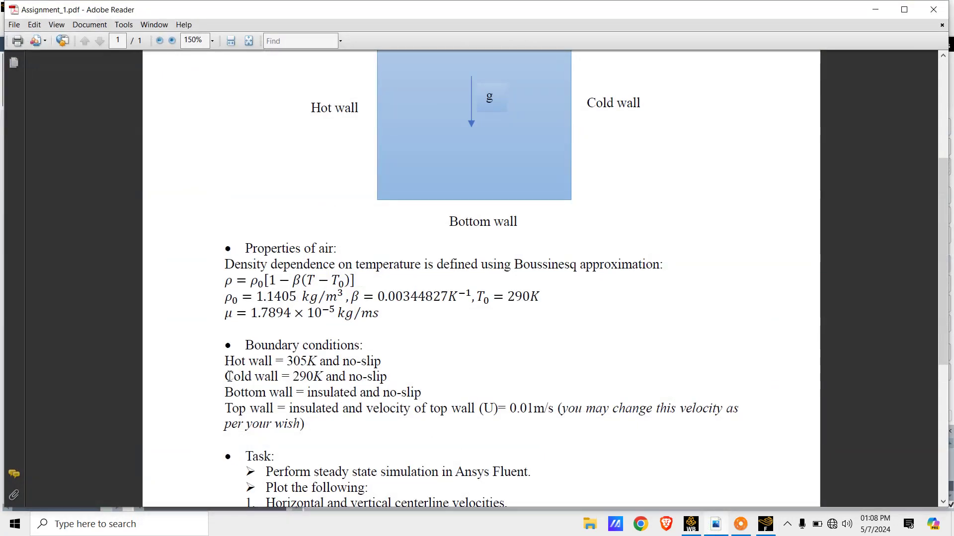
drag(289, 413, 535, 418)
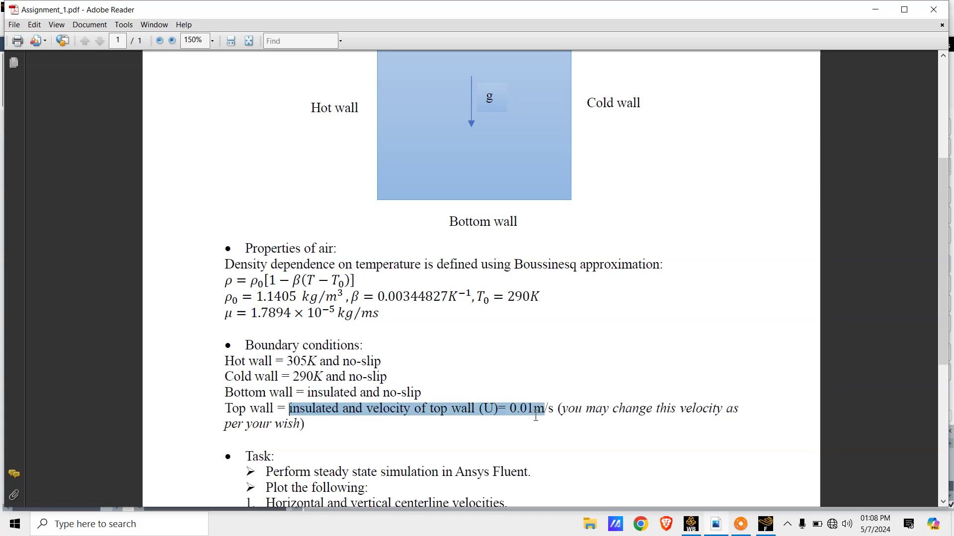
click(538, 424)
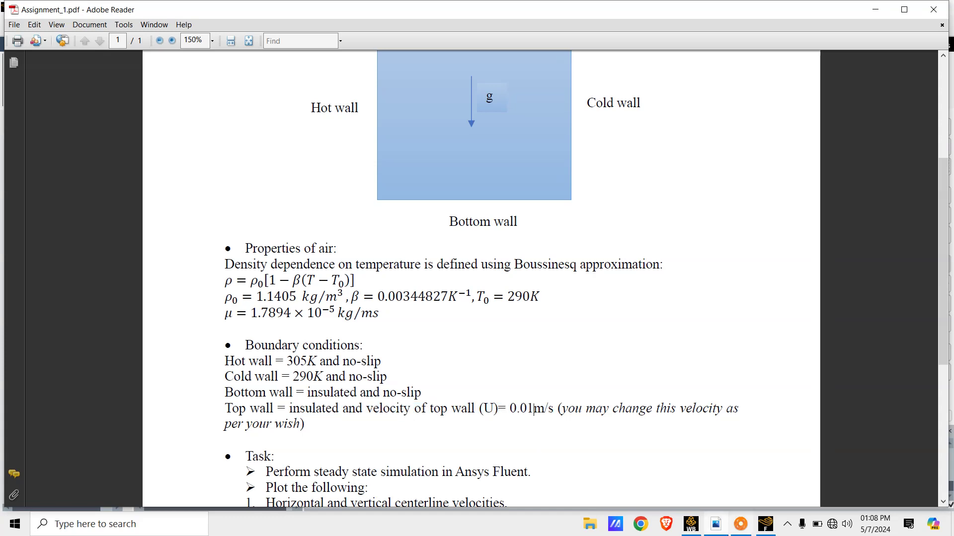
key(alt+Tab)
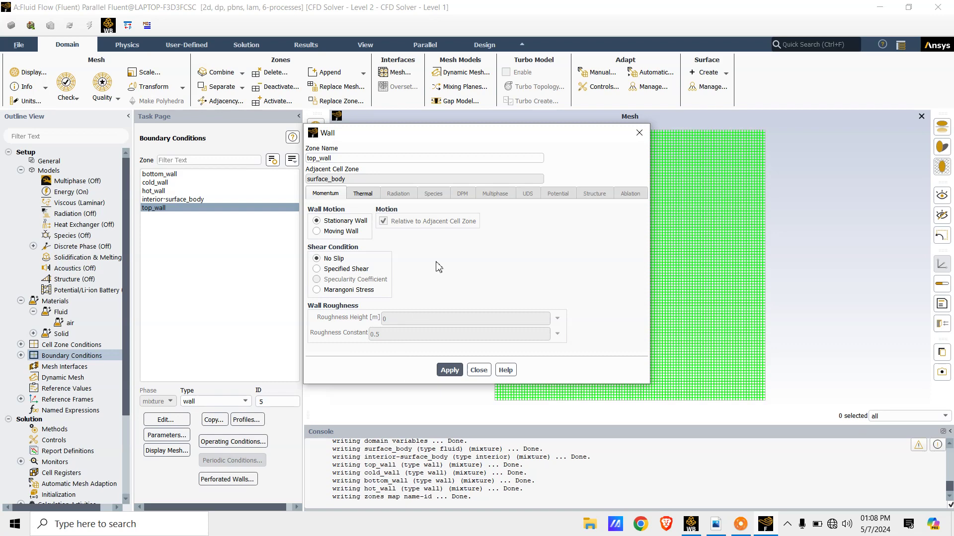
Step: Make top_wall a moving wall with an absolute translational speed of 0.01 m/s, check its thermal condition, and apply the settings
click(316, 232)
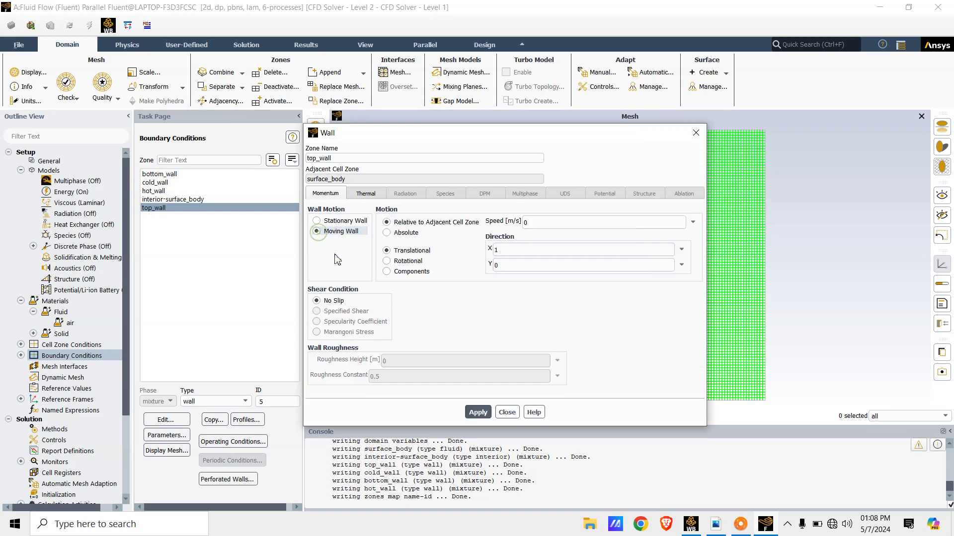
click(387, 233)
click(528, 222)
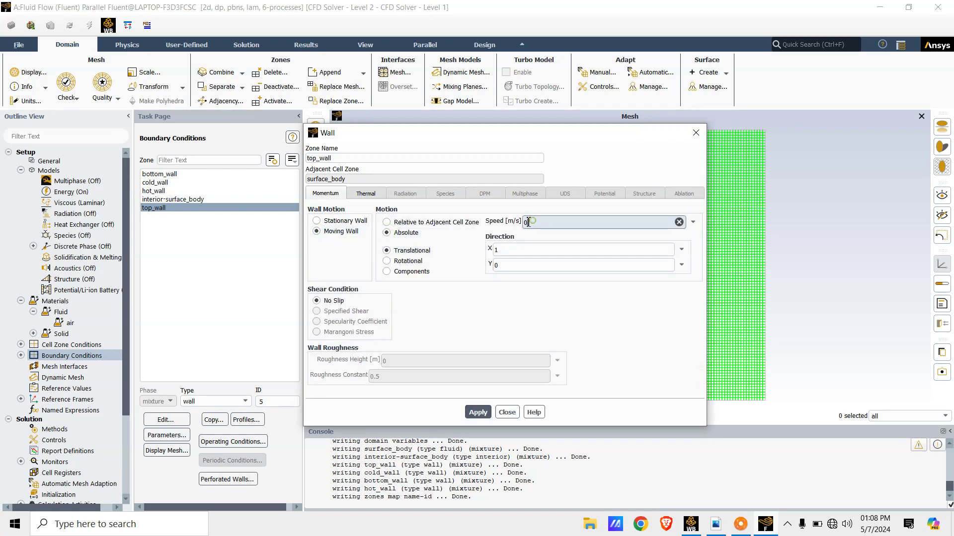
text(.01)
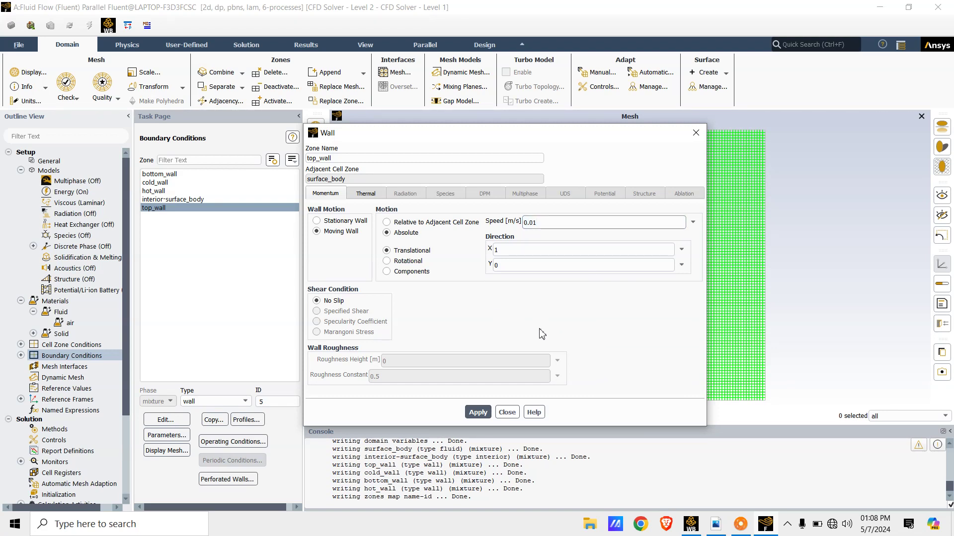
click(365, 194)
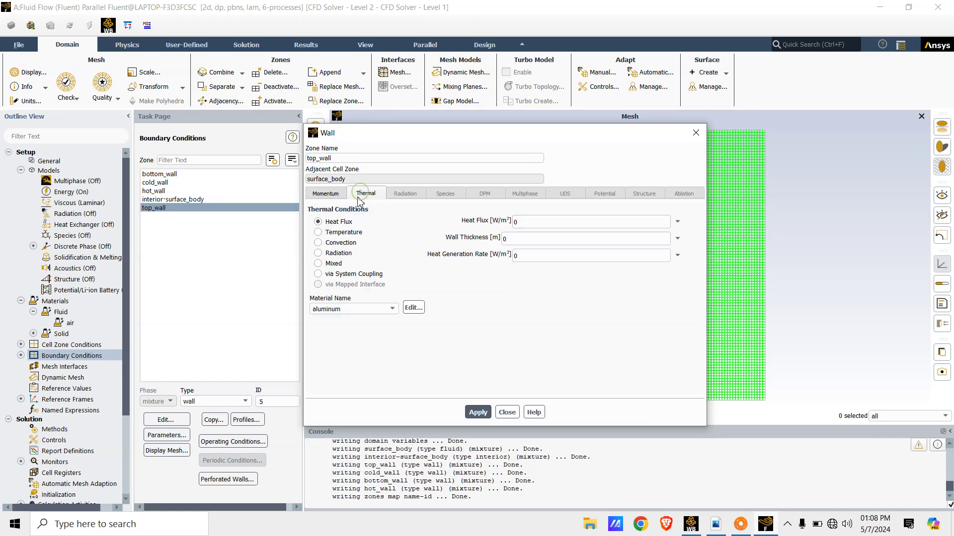
click(483, 413)
click(507, 412)
Step: Initialize the solution with hybrid initialization and open the run calculation settings
scroll(84, 358, down, 3)
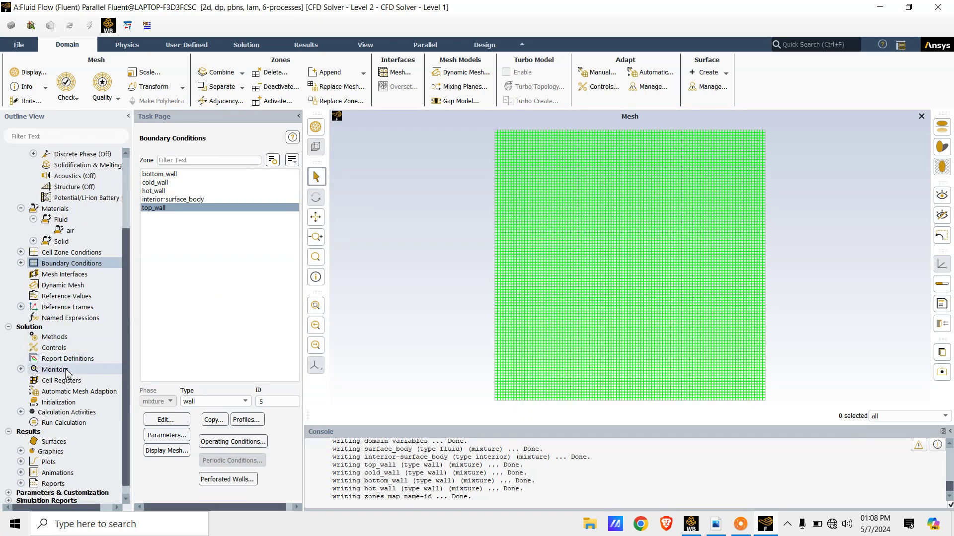
scroll(64, 395, down, 1)
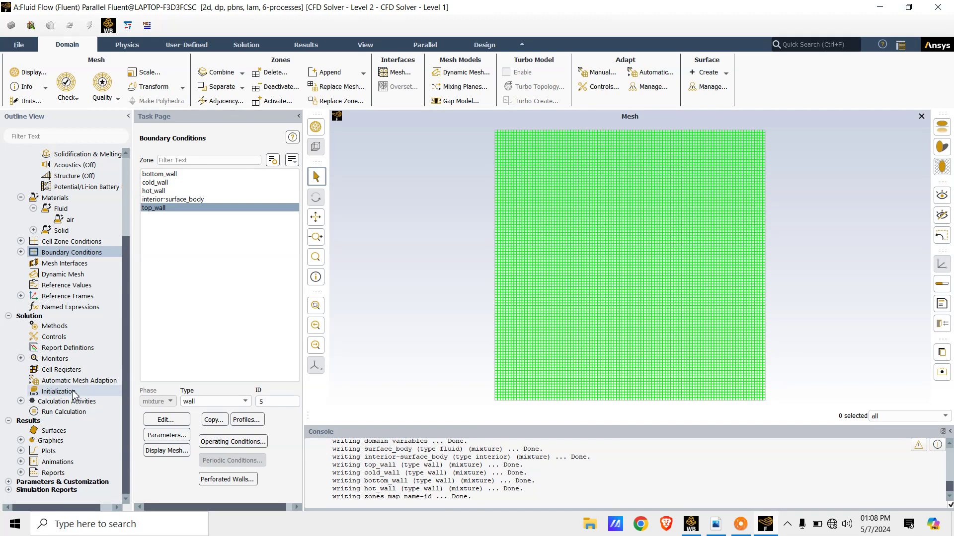
click(73, 393)
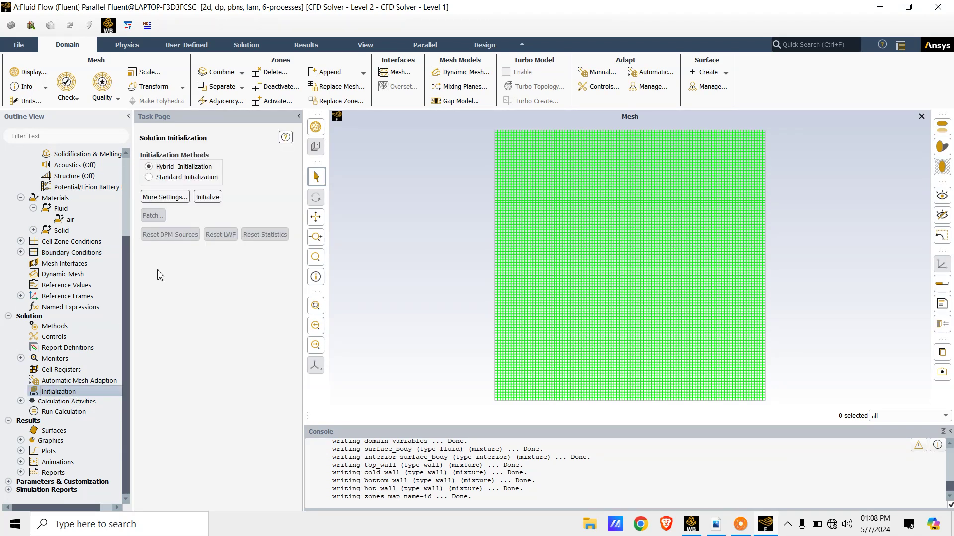
click(207, 196)
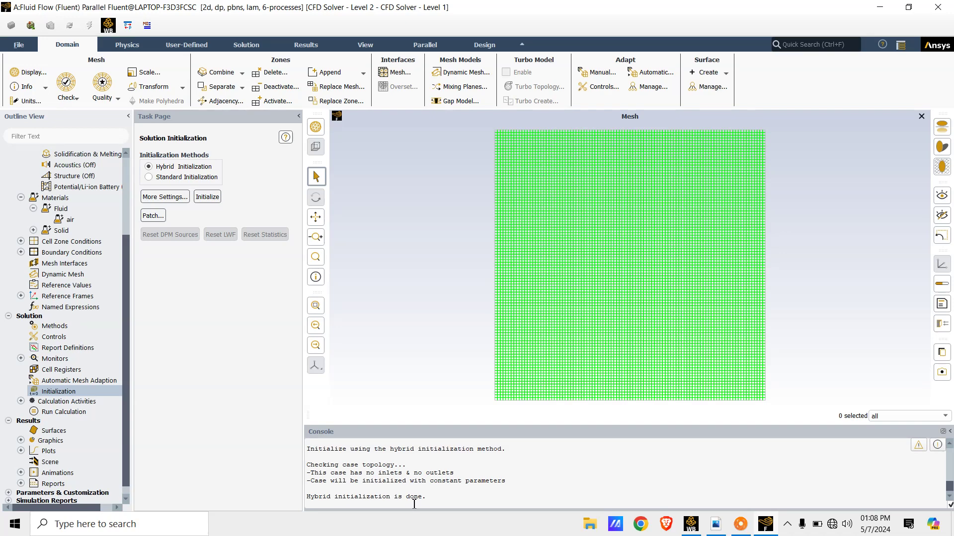
click(66, 412)
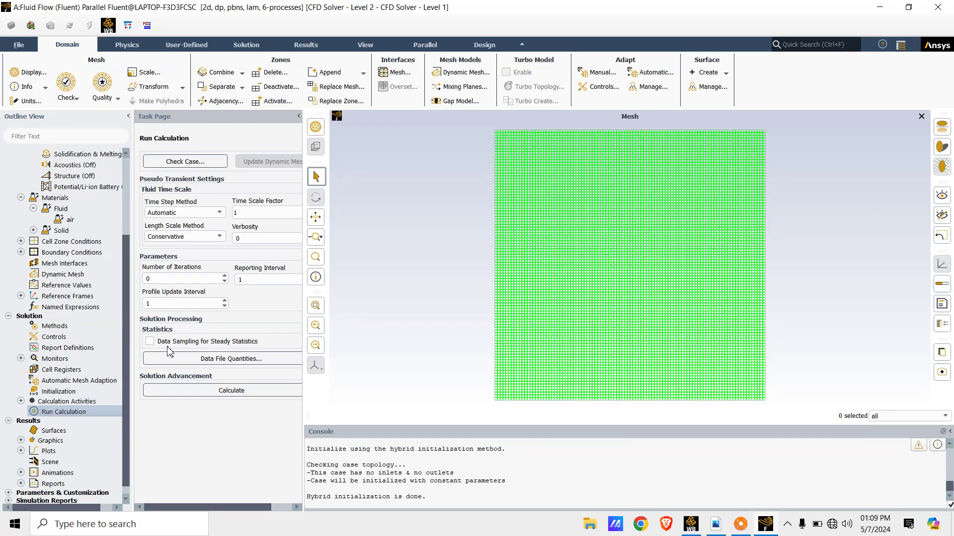
Step: Set the solution methods to the SIMPLEC scheme, PRESTO! for pressure, and Third-Order MUSCL for momentum and energy
click(66, 327)
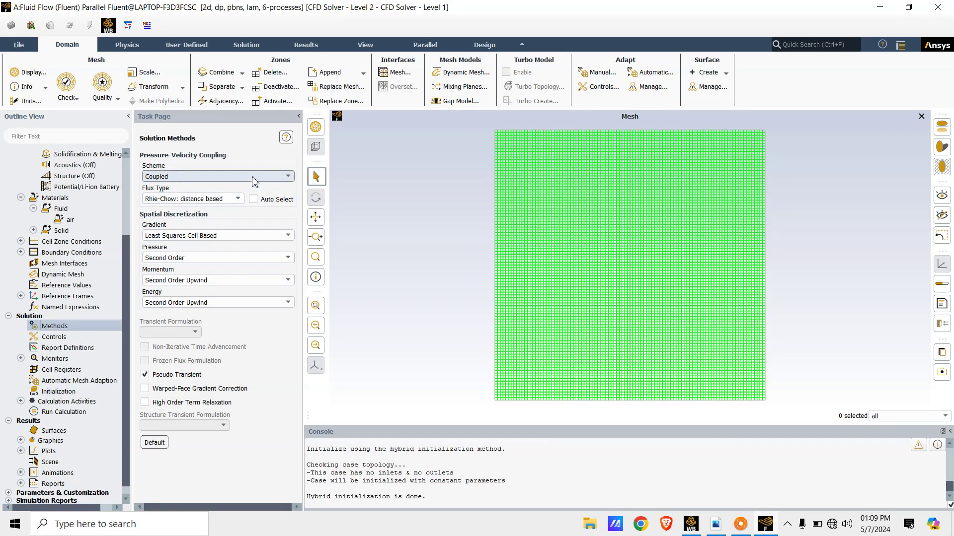
click(255, 178)
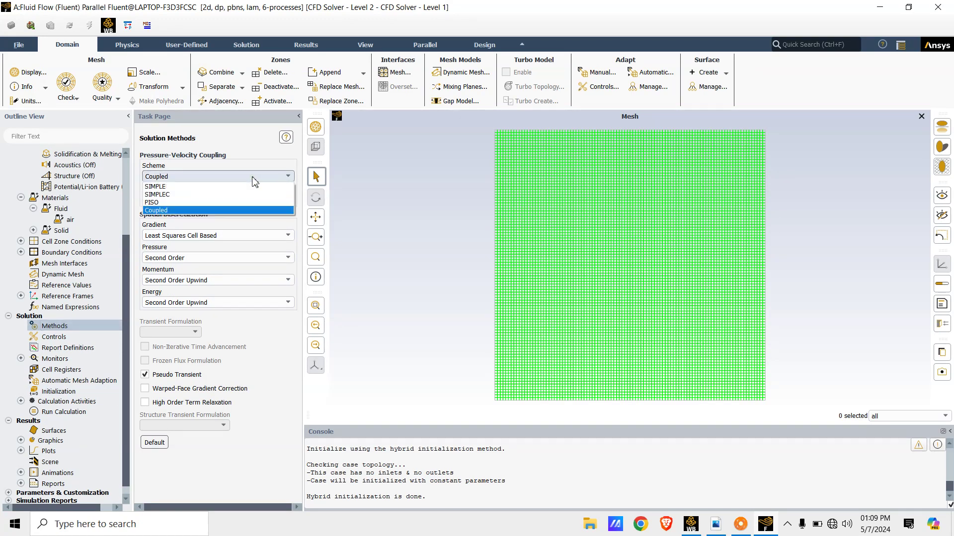
click(200, 195)
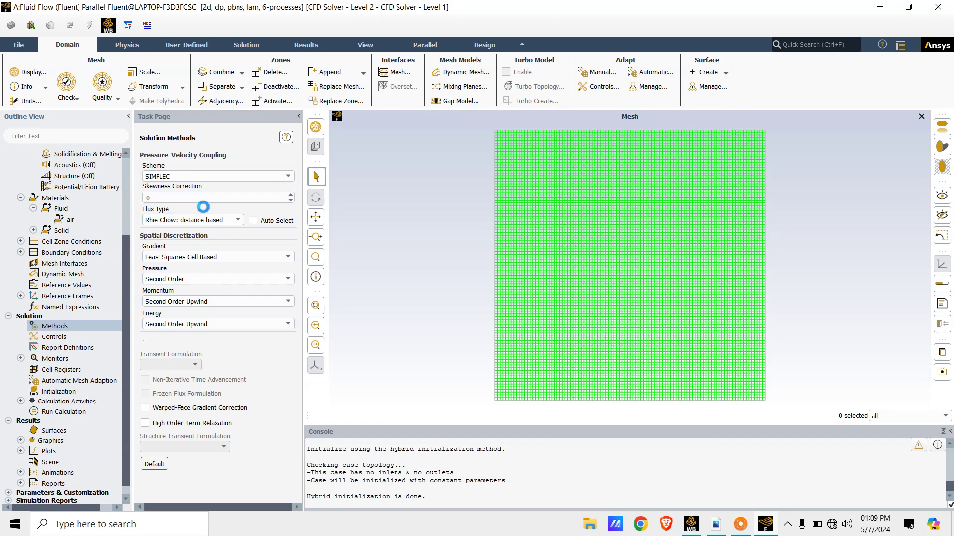
click(268, 278)
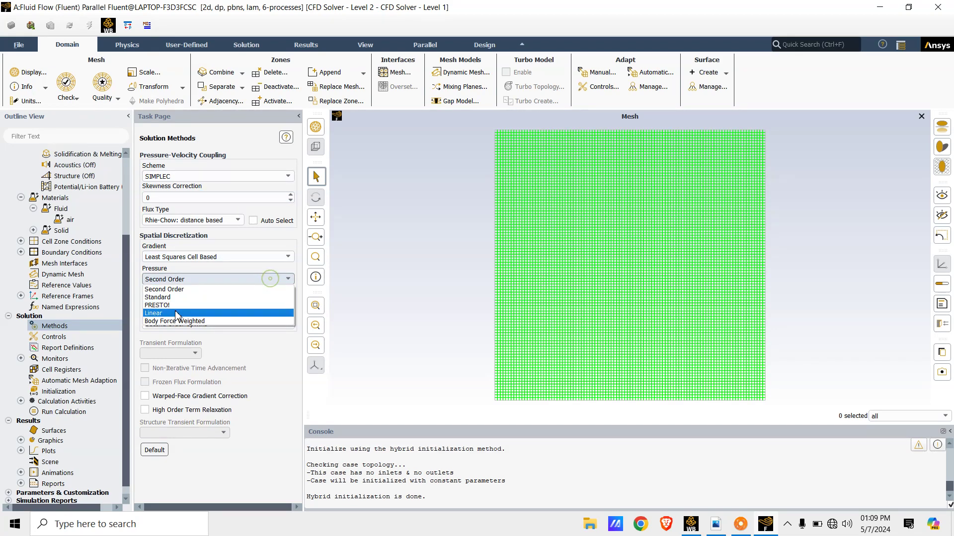
click(246, 303)
click(245, 302)
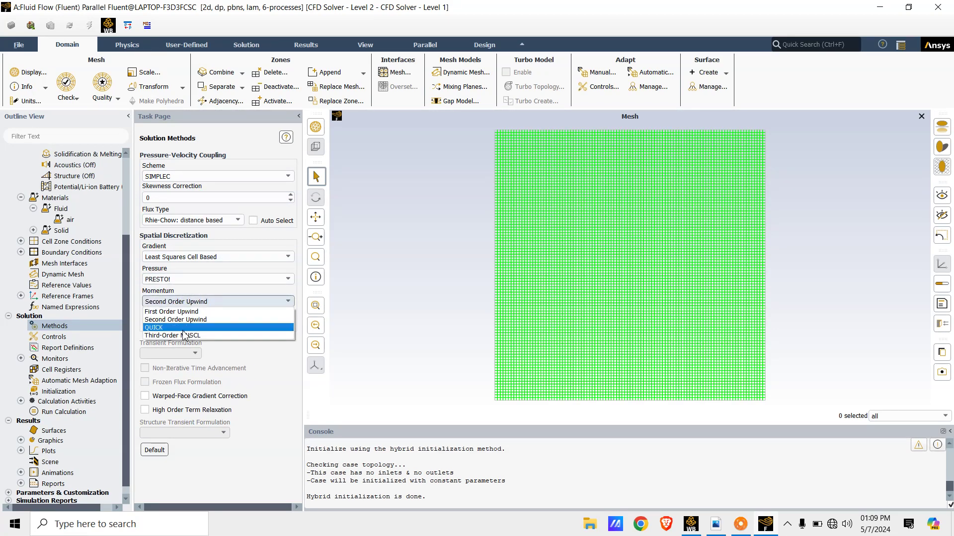
click(183, 334)
click(206, 327)
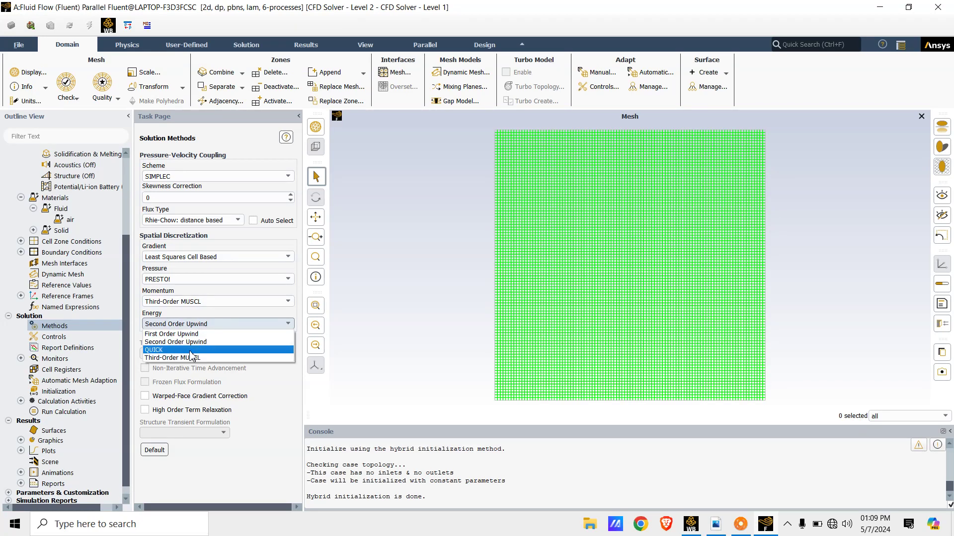
click(193, 360)
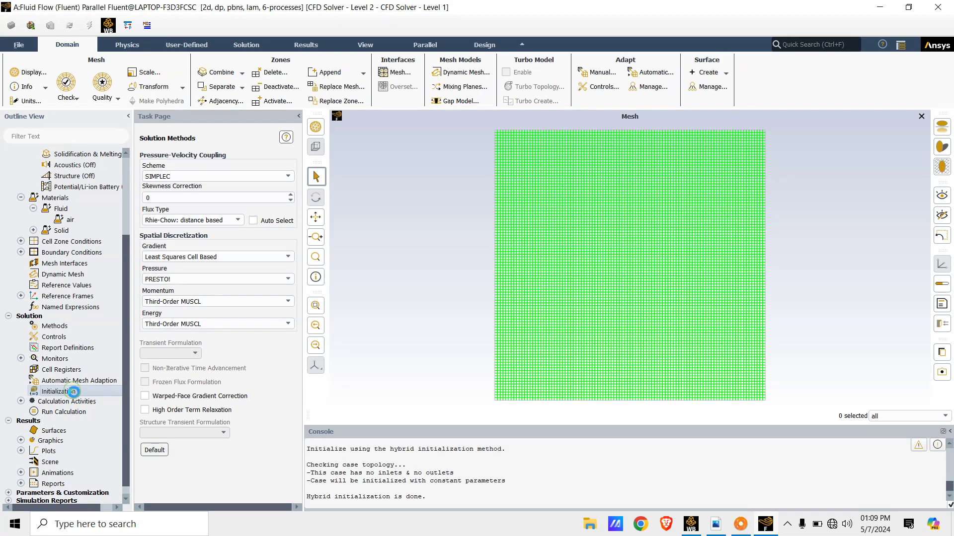
Step: Reinitialize the solution with hybrid initialization, discarding the unsaved data
click(73, 392)
click(212, 197)
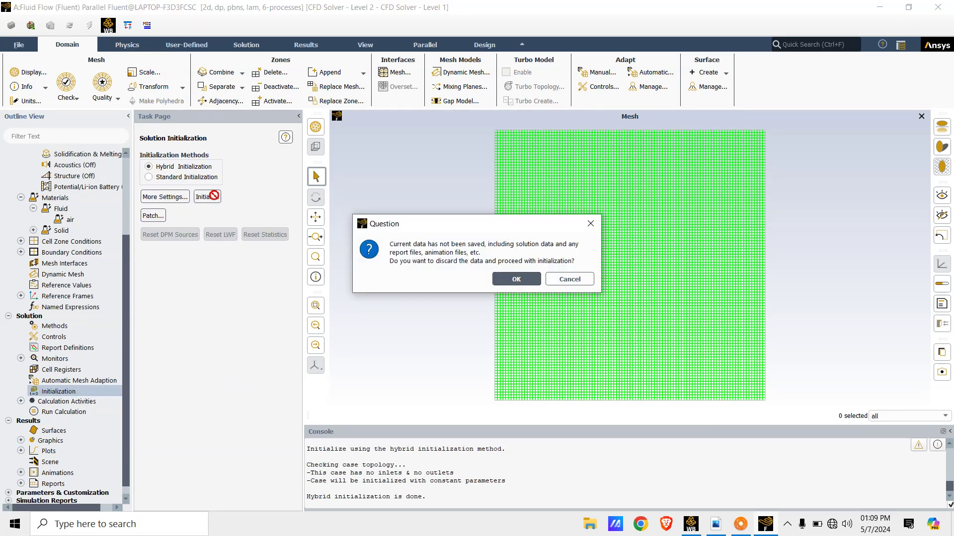
click(520, 281)
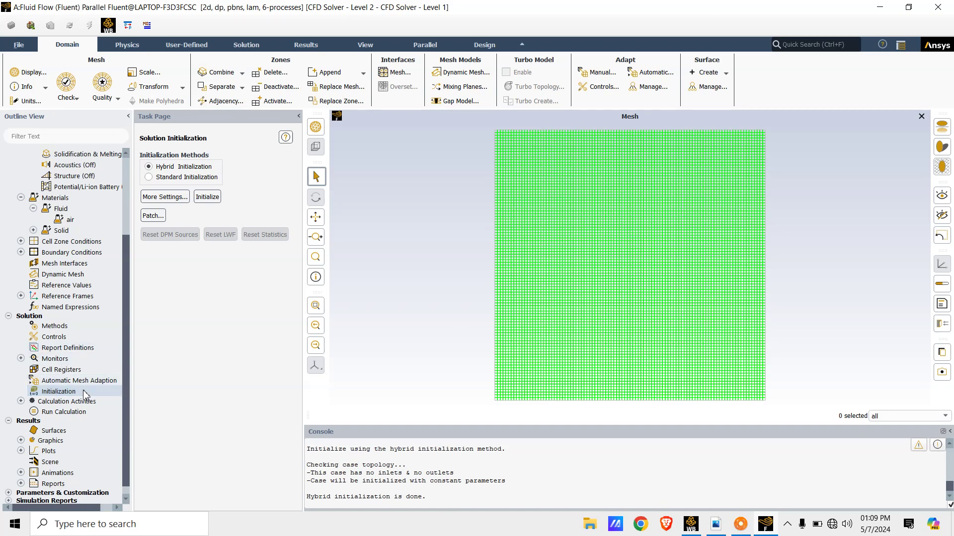
Step: Run the calculation with 1000 iterations and dismiss the completion message
click(67, 412)
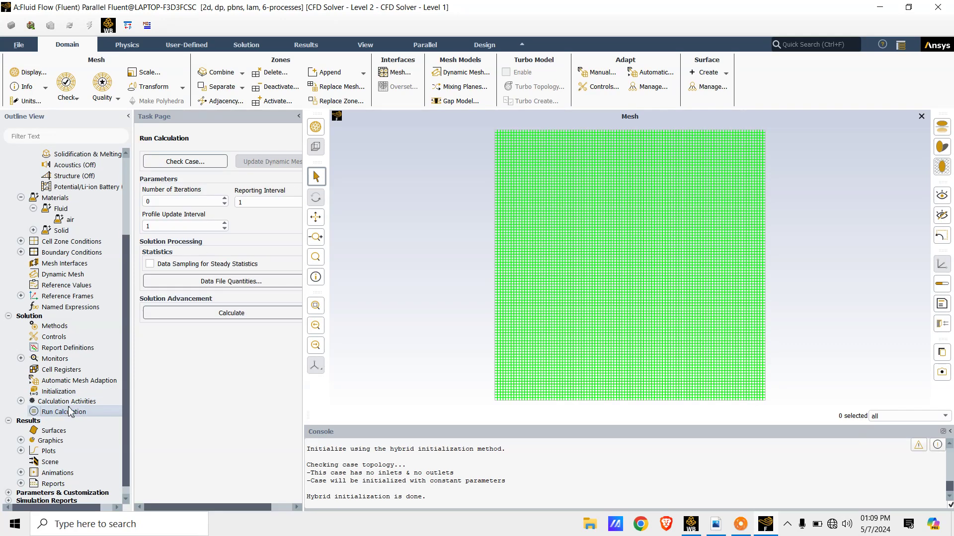
double_click(146, 201)
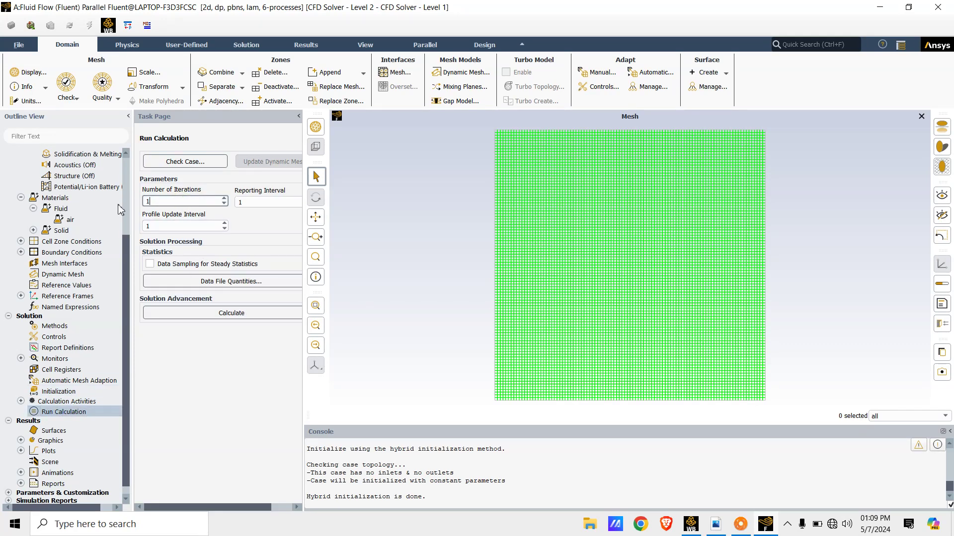
click(227, 317)
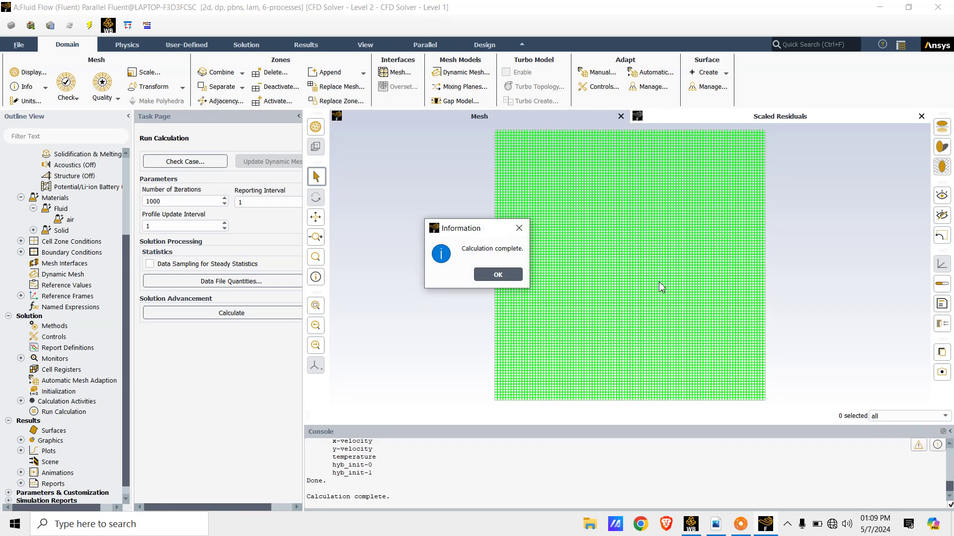
click(499, 275)
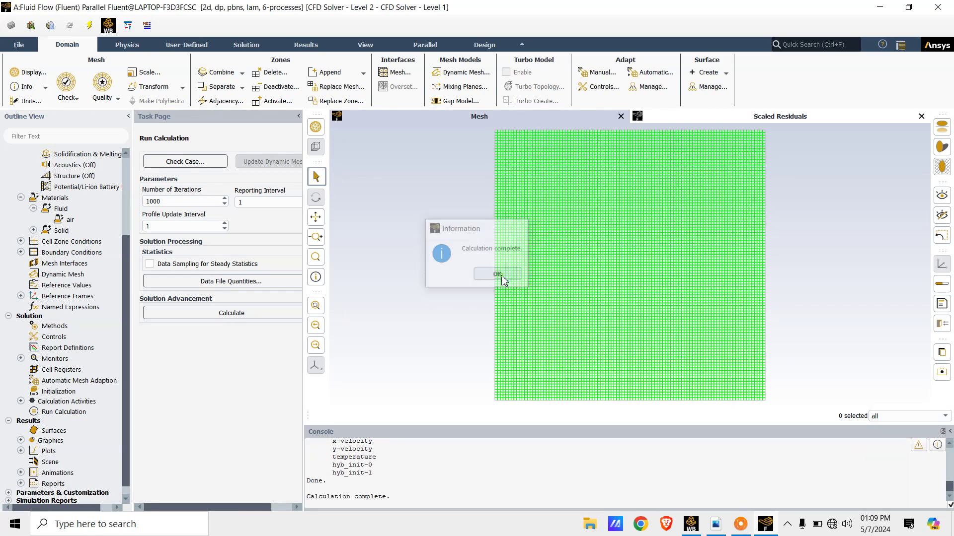
Step: Quit Fluent and open the results of the Fluid Flow (Fluent) system in CFD-Post
click(937, 7)
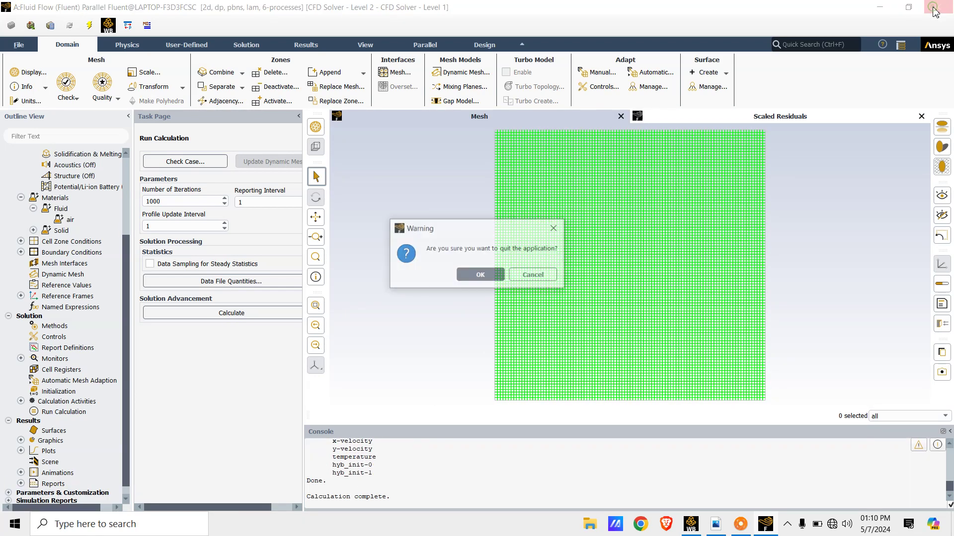
click(467, 274)
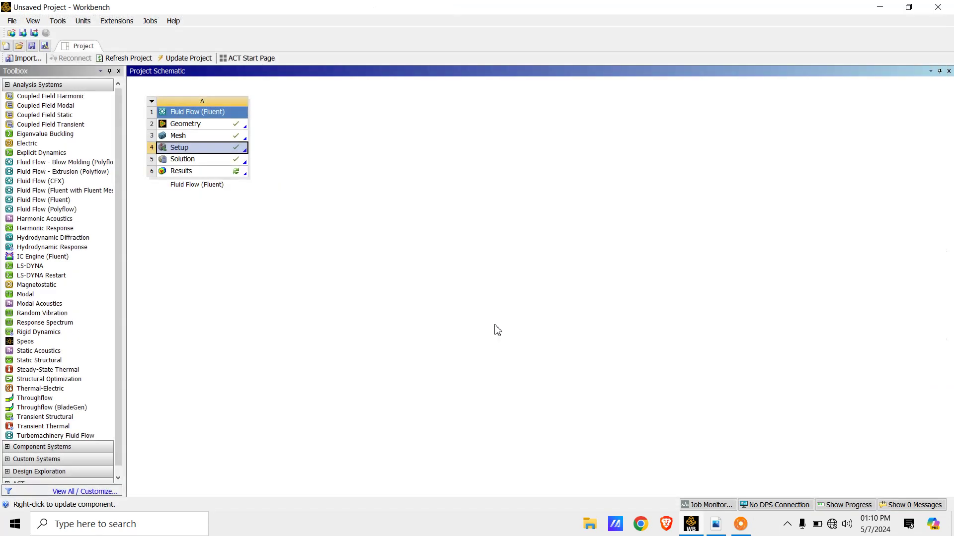
click(189, 171)
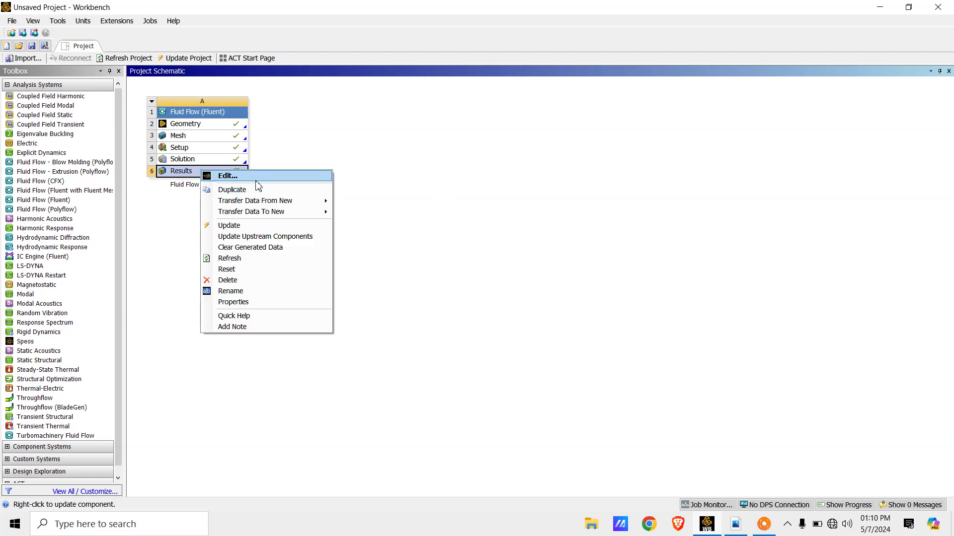
click(259, 179)
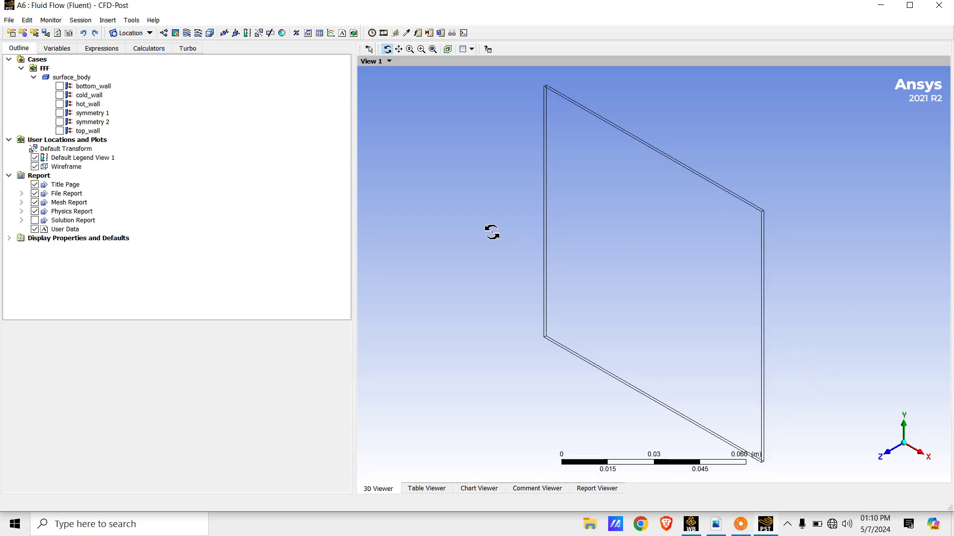
click(883, 453)
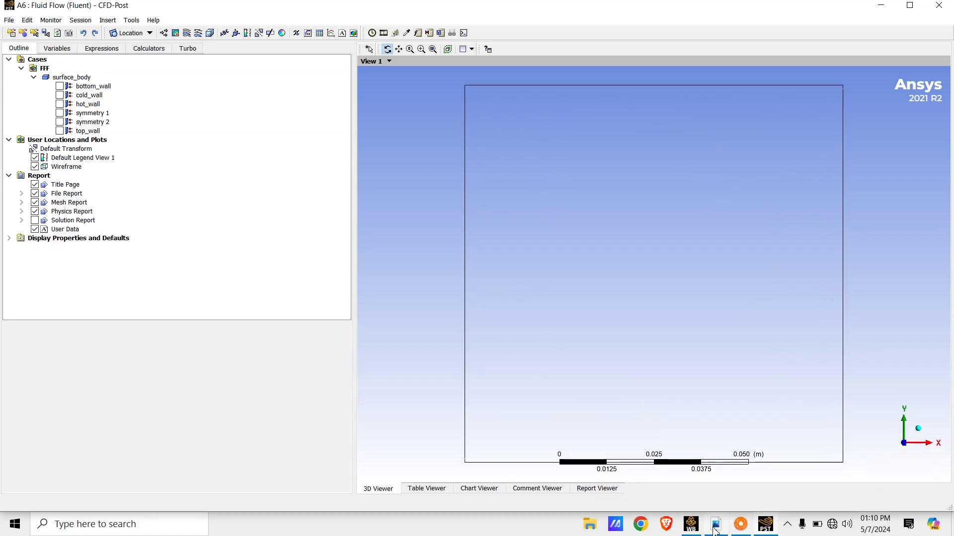
Step: Examine the task list in Assignment_1.pdf for the required plots, starting with the centerline velocities, and return to CFD-Post
click(715, 526)
scroll(500, 301, down, 4)
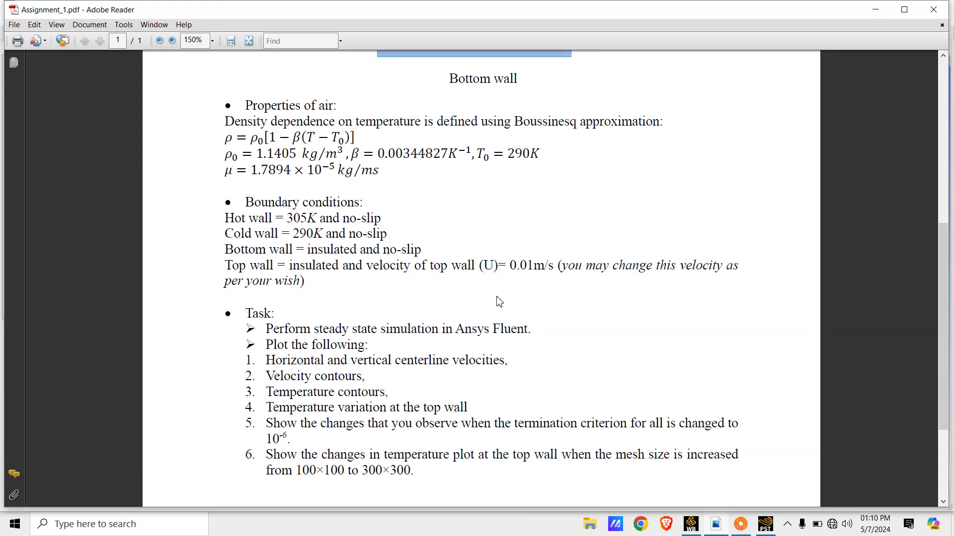
scroll(499, 302, down, 1)
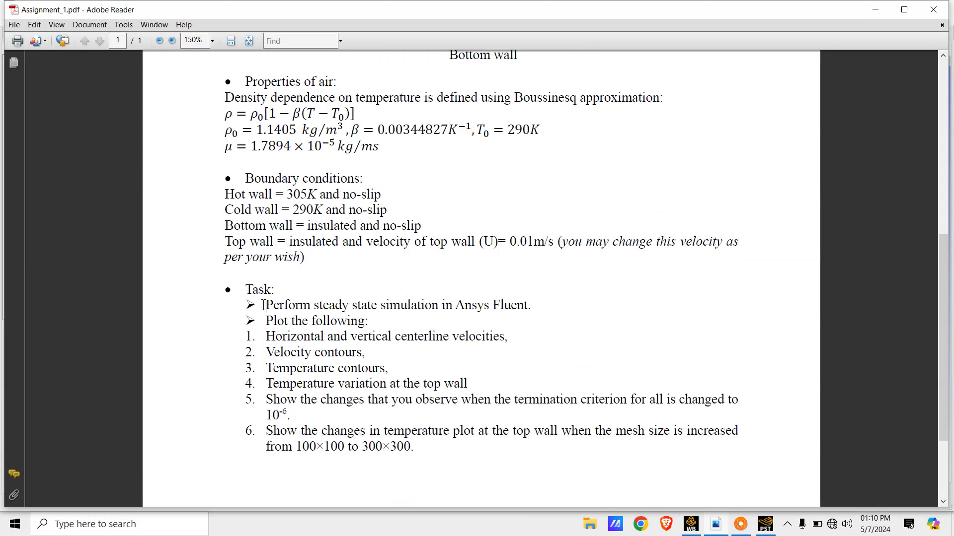
drag(265, 305, 347, 324)
click(378, 305)
drag(266, 336, 474, 332)
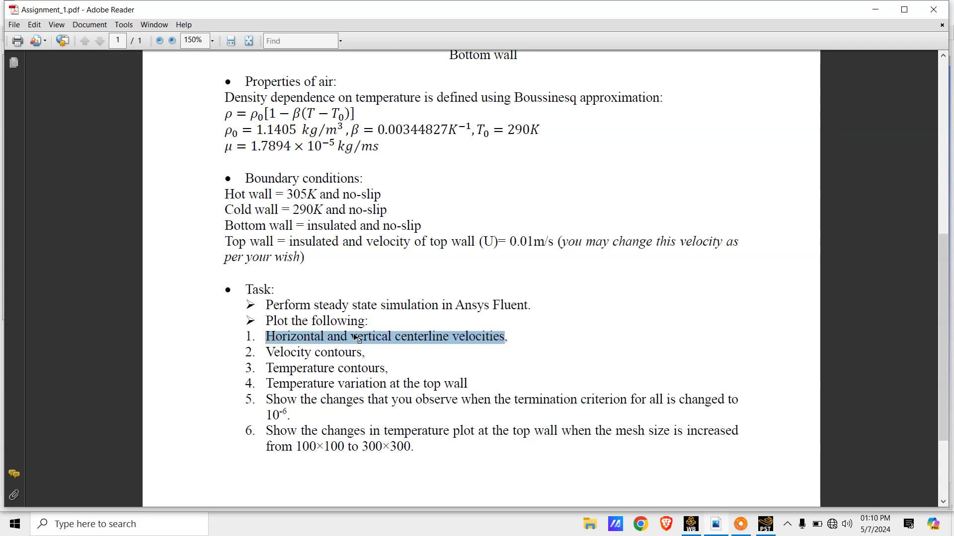
click(519, 348)
click(719, 527)
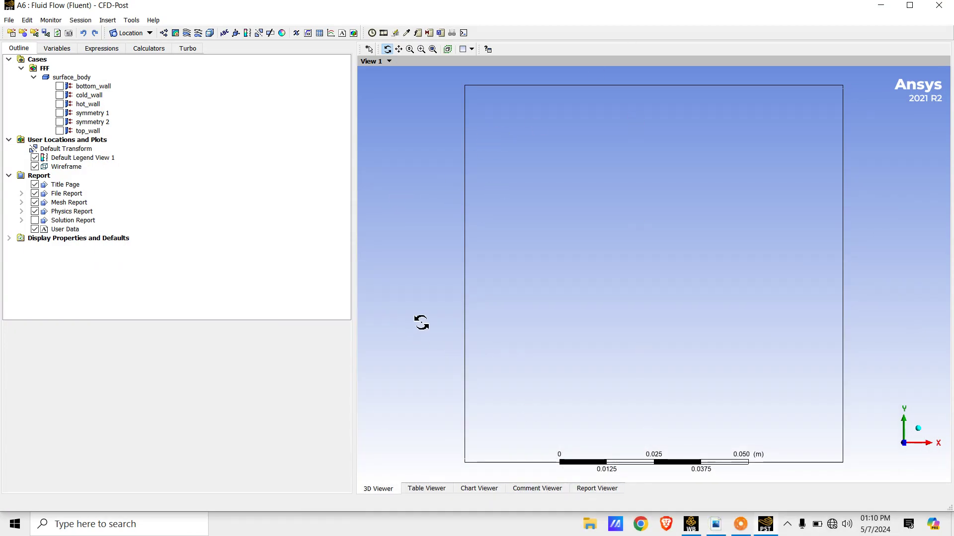
Step: Insert a line location named "Horizontal Center Line" and set its number of samples to 100
click(107, 20)
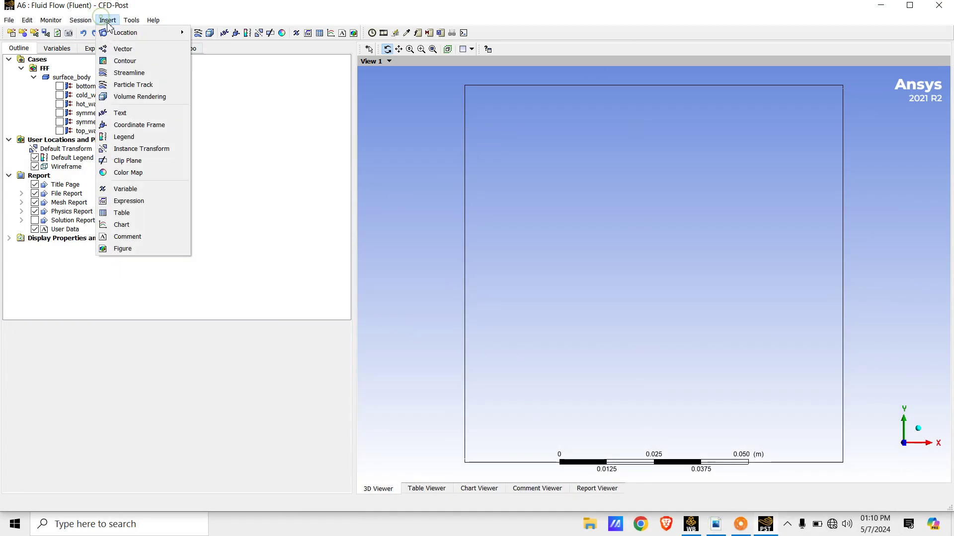
mouse_move(131, 19)
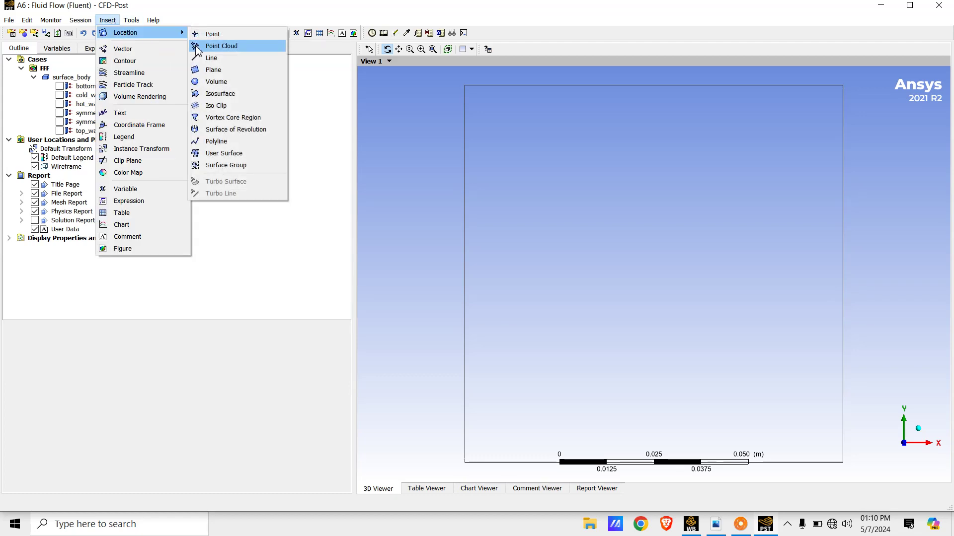
click(211, 56)
text(H)
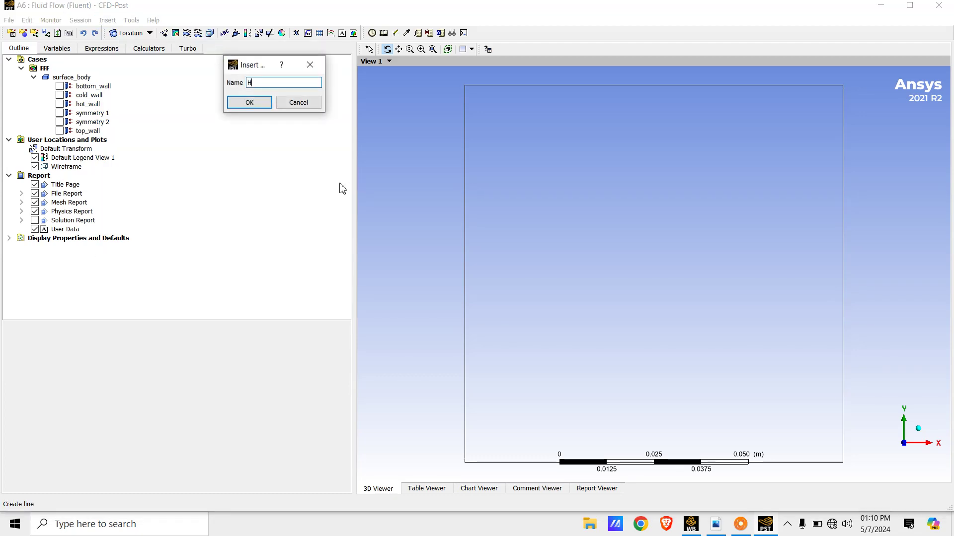
text(orizontal Center Line)
click(263, 103)
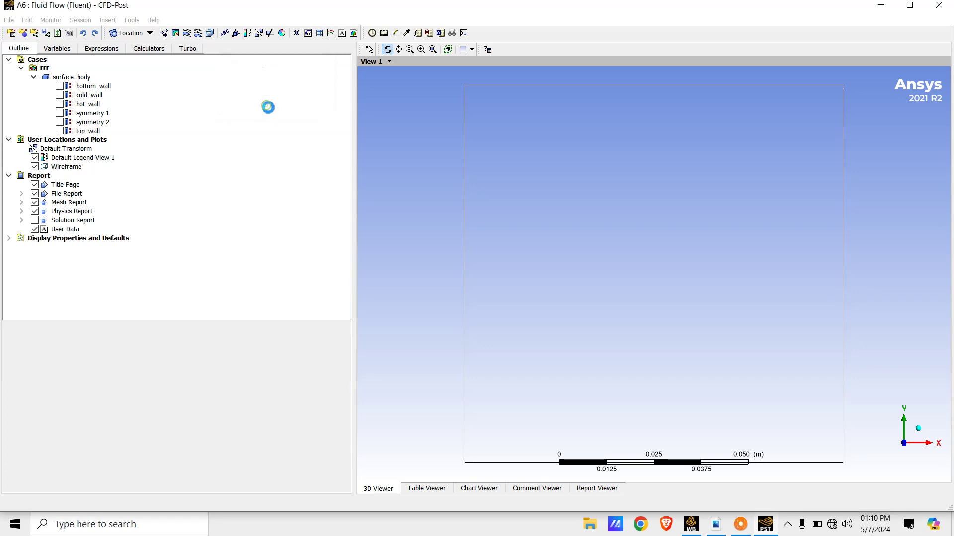
click(76, 452)
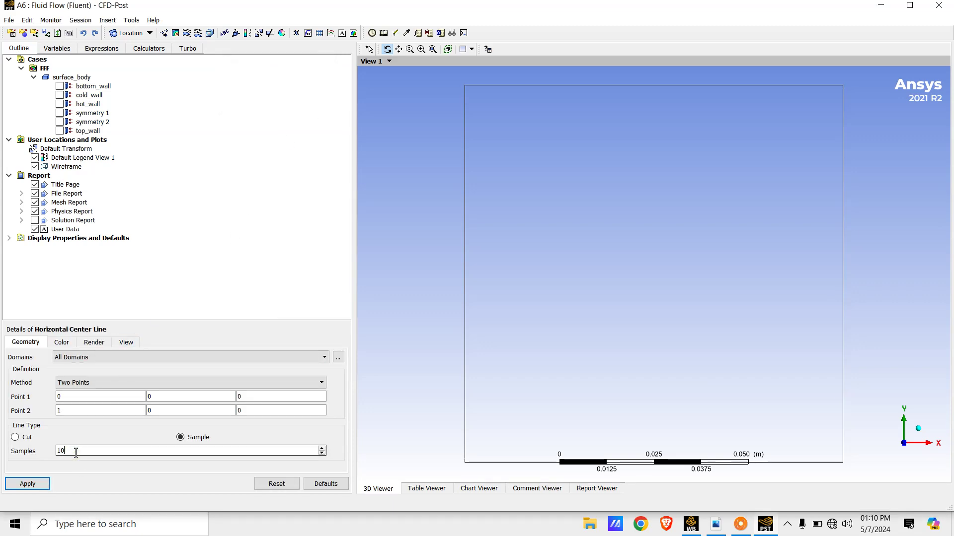
text(0)
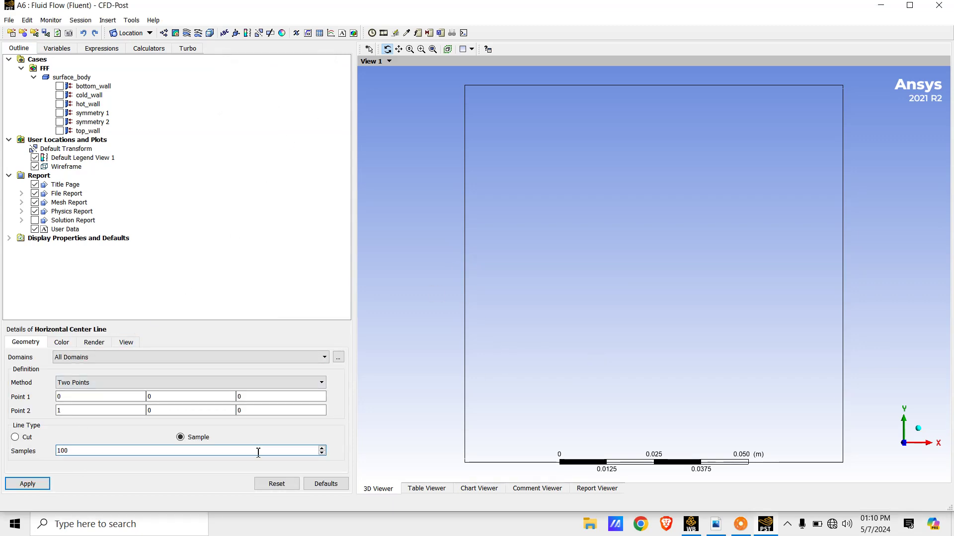
Step: Define the horizontal center line from point (0, 0.05, 0) to point (0.1, 0.05, 0) and apply it
click(72, 398)
click(75, 397)
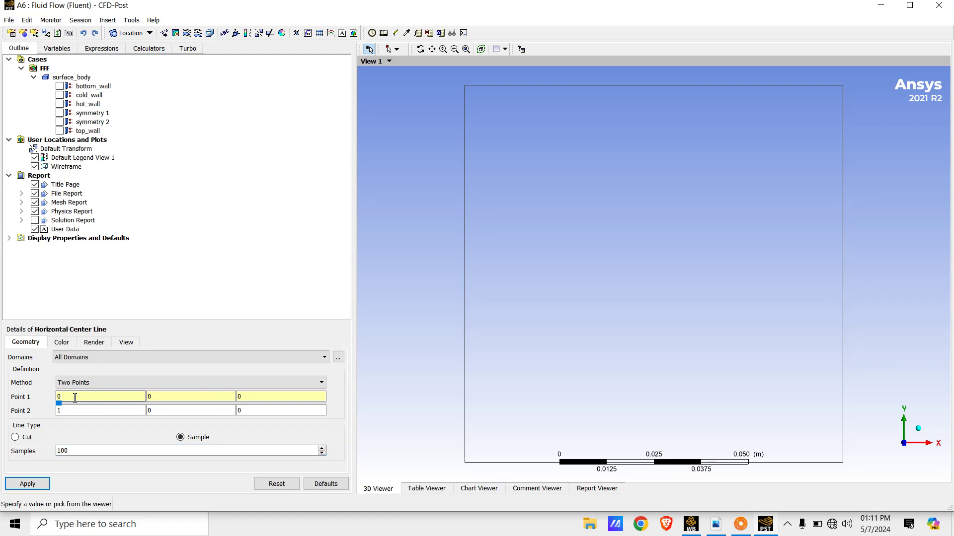
text(.05)
key(BackSpace)
click(157, 395)
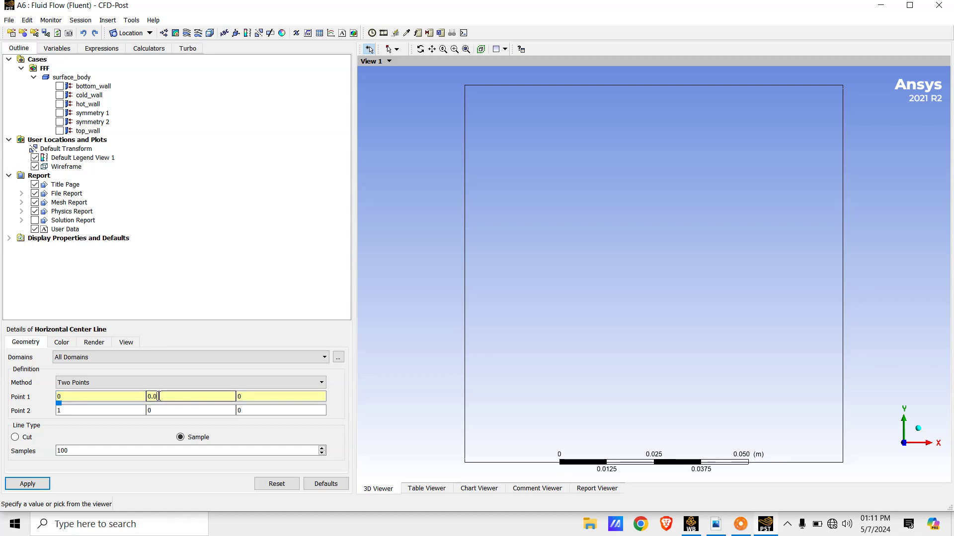
text(5)
click(68, 411)
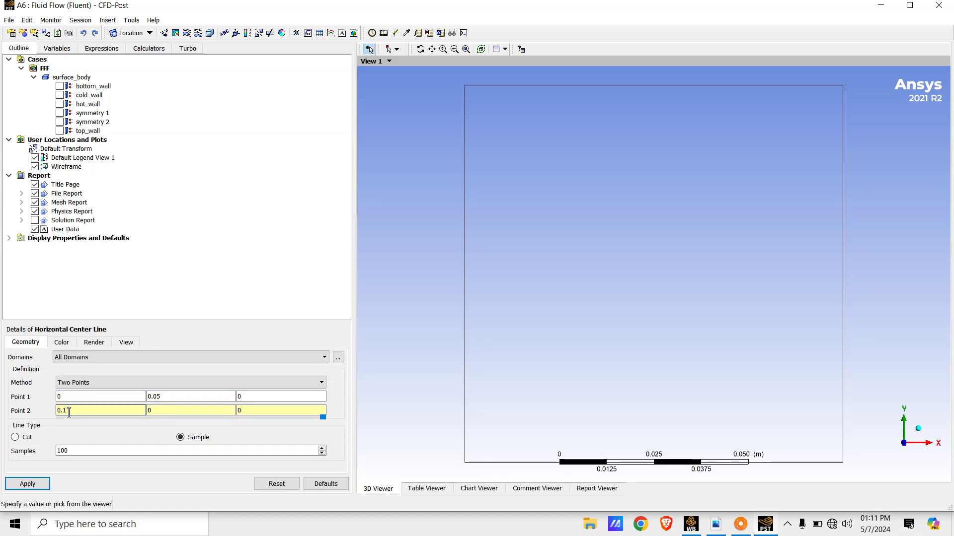
click(163, 411)
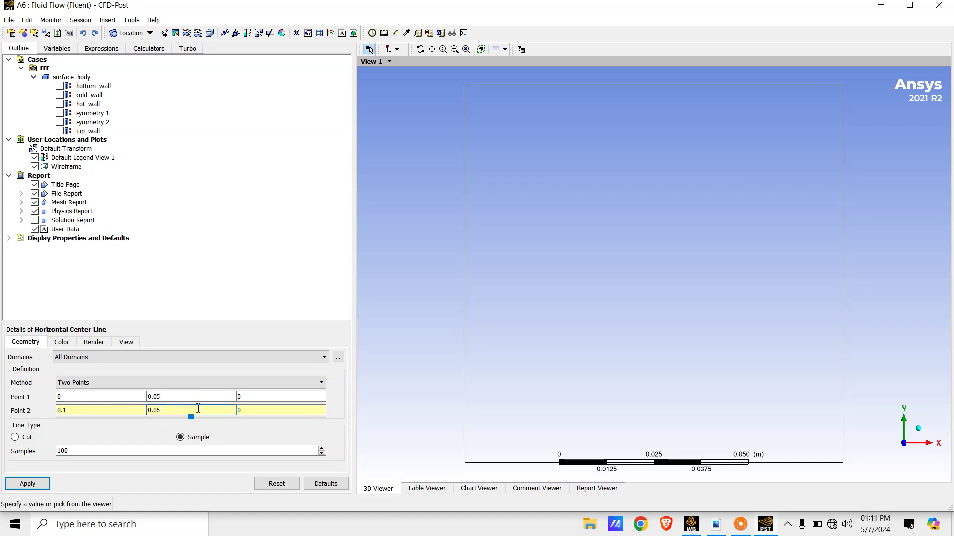
click(33, 485)
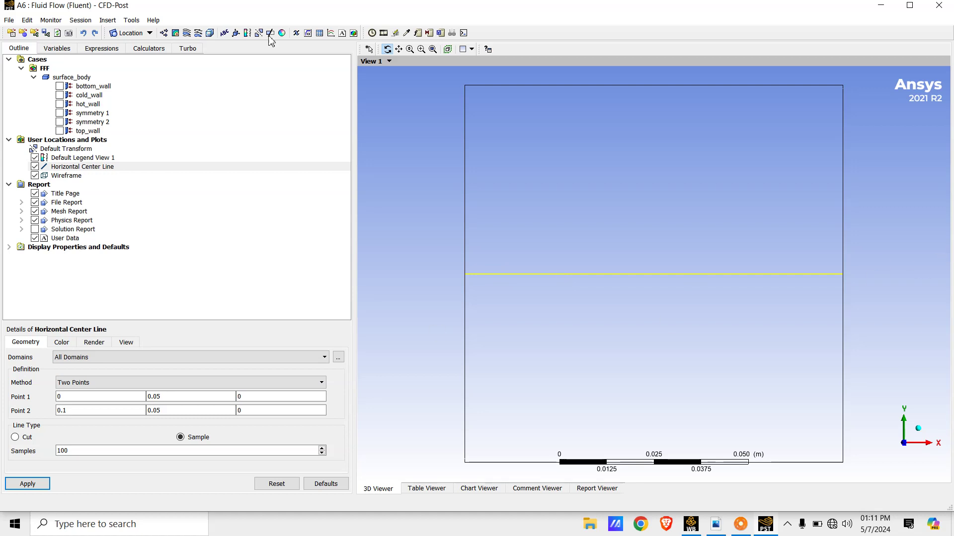
Step: Insert a second line location named "Vertical Center Line" and set its number of samples to 100
click(118, 20)
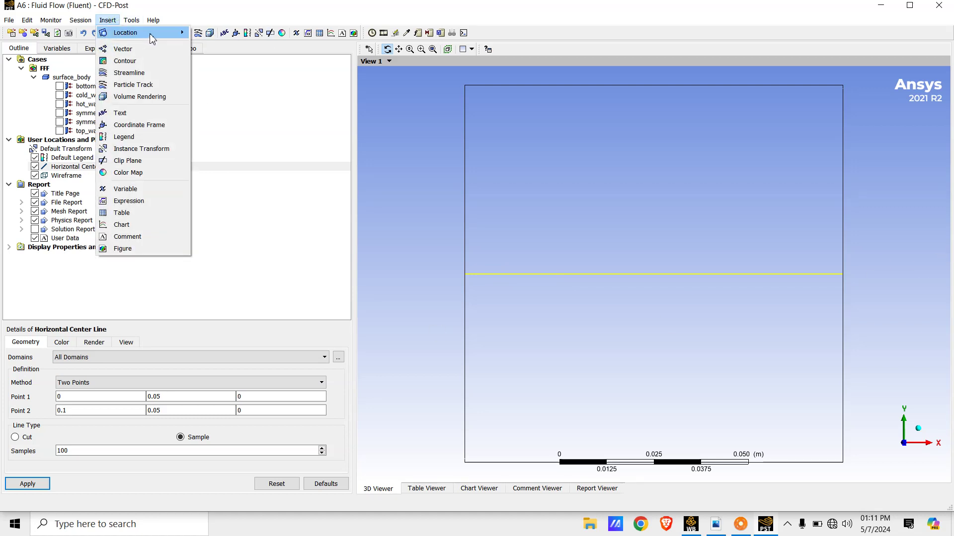
mouse_move(158, 33)
click(239, 58)
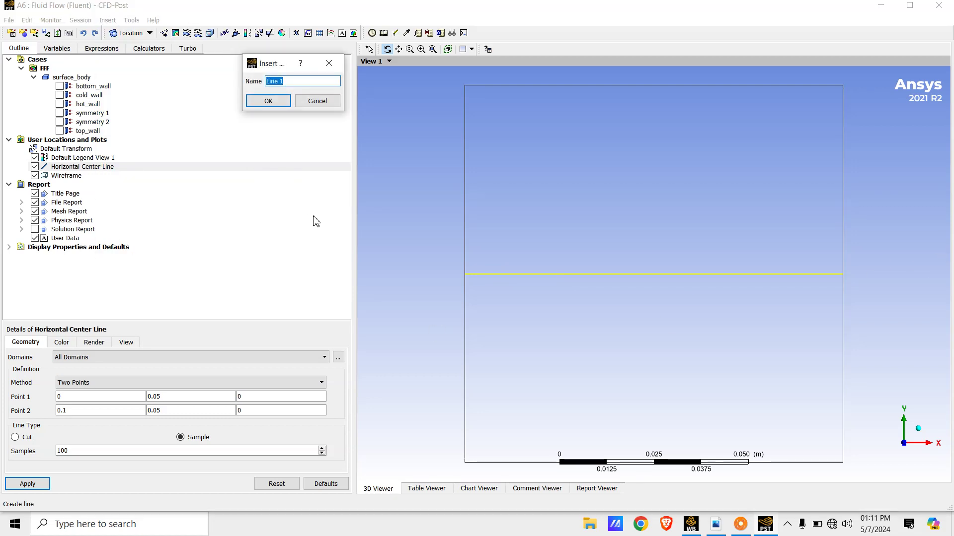
text(Vert)
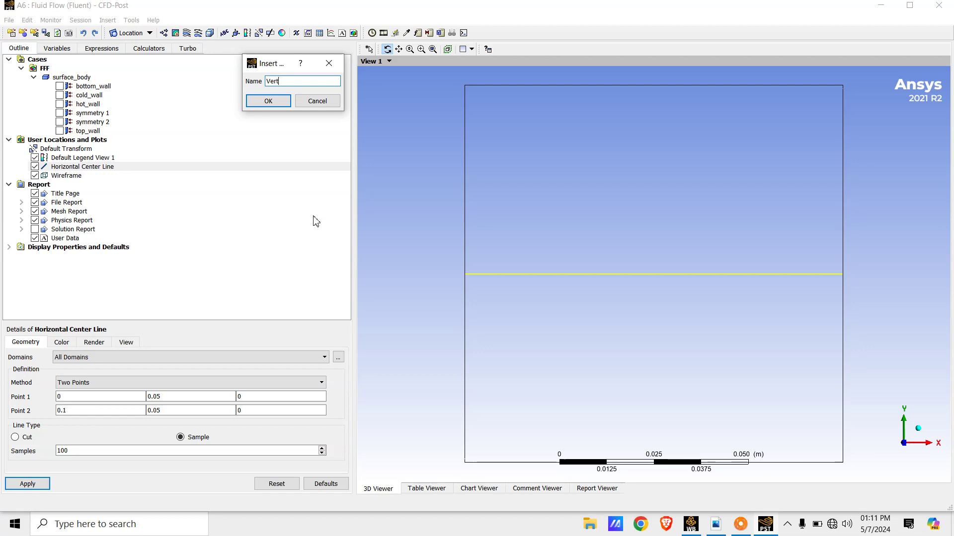
text(ical Center Line)
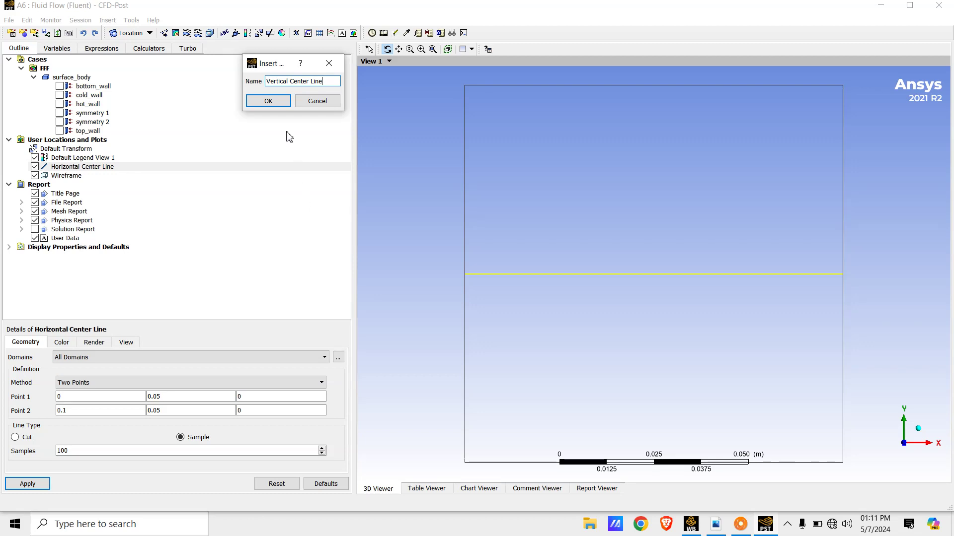
click(269, 100)
click(124, 450)
text(0)
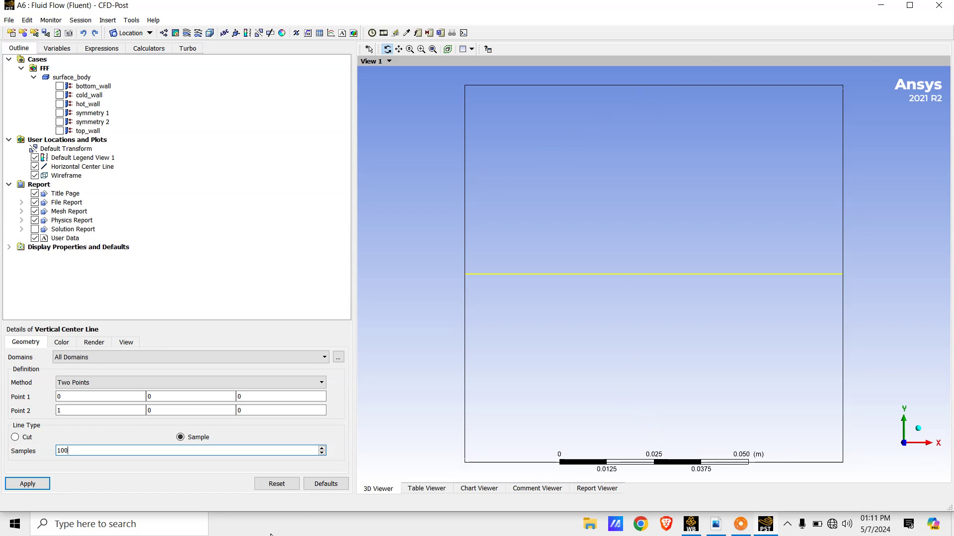
Step: Define the vertical center line from point (0.05, 0, 0) to point (0.05, 0.1, 0) and apply it
click(74, 397)
text(.05)
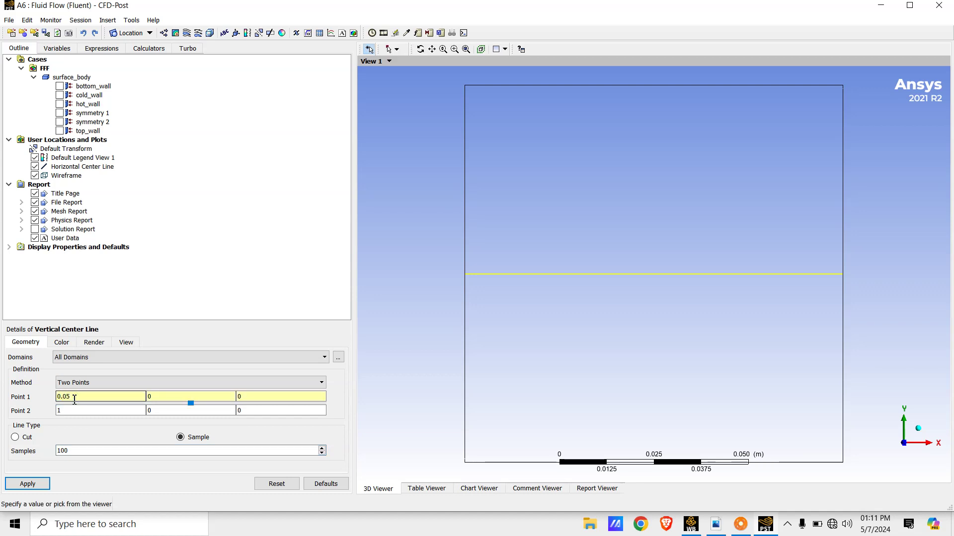
click(92, 413)
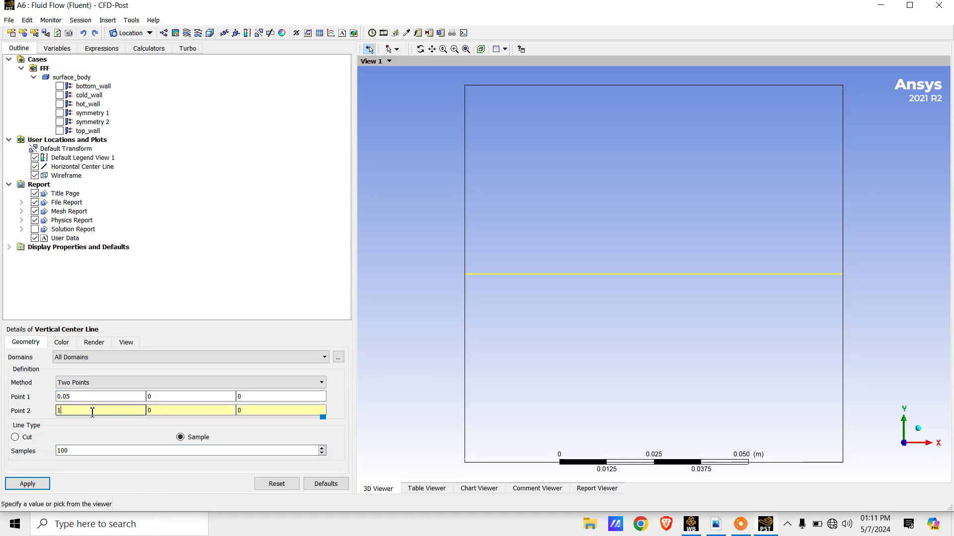
text(0.05)
click(176, 412)
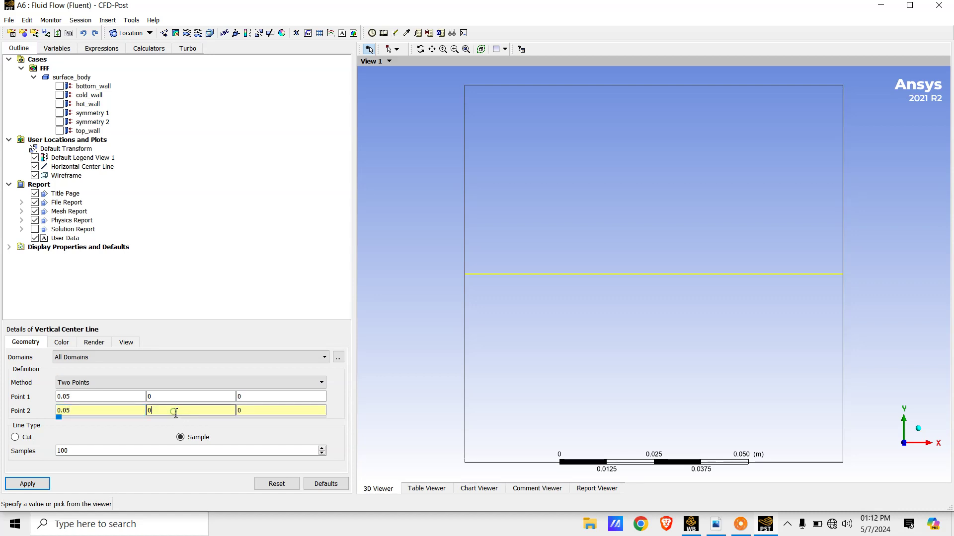
text(.1)
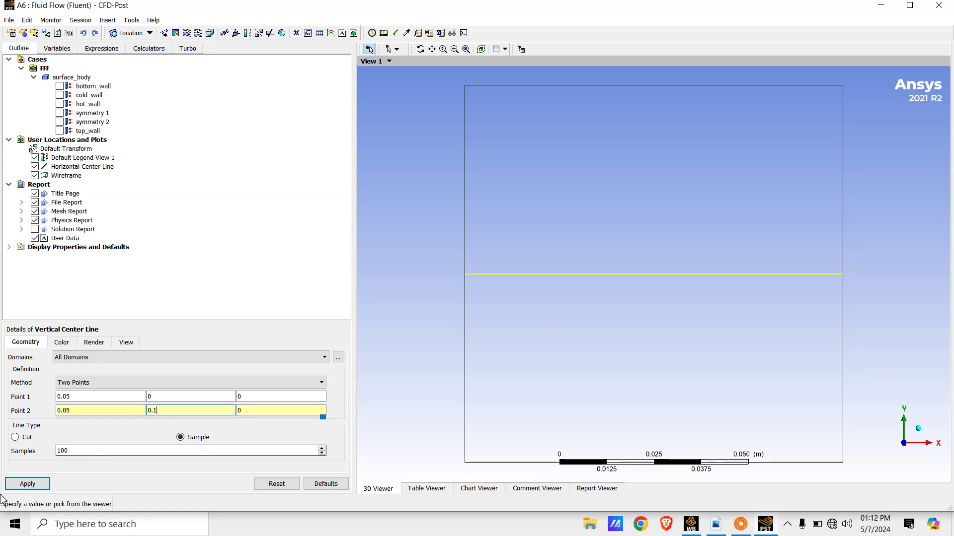
click(14, 485)
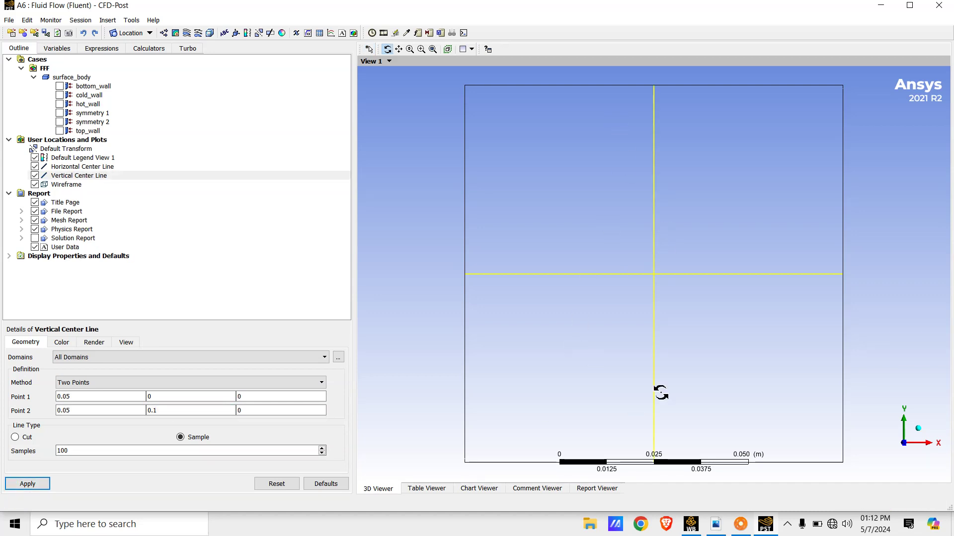
Step: Insert a chart named "Horizontal Center Line Velocity", checking the plot list in the assignment PDF before confirming the name
click(113, 21)
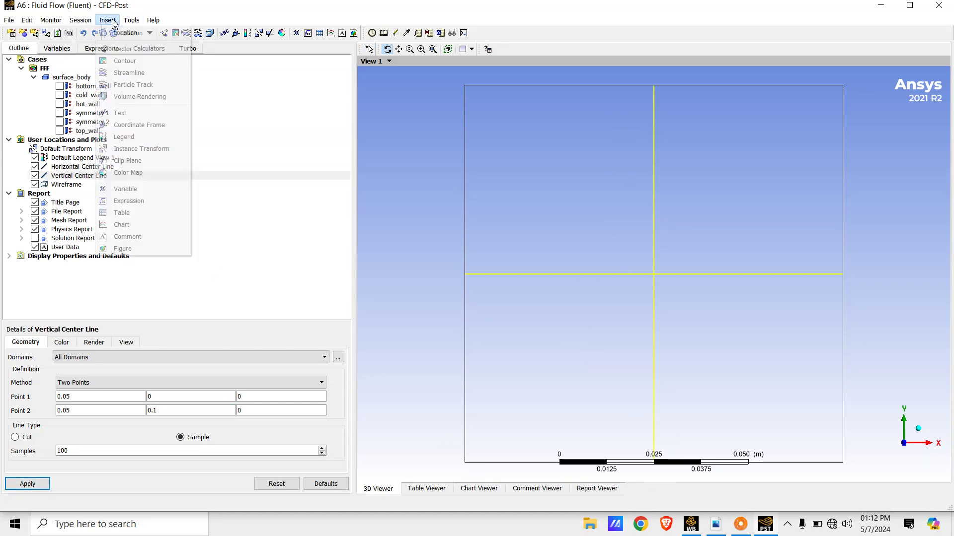
mouse_move(117, 35)
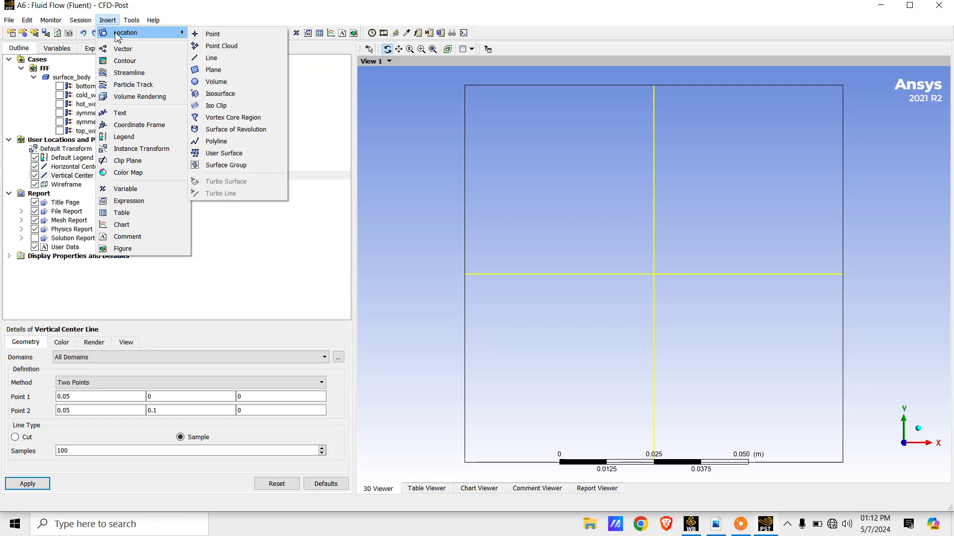
click(121, 224)
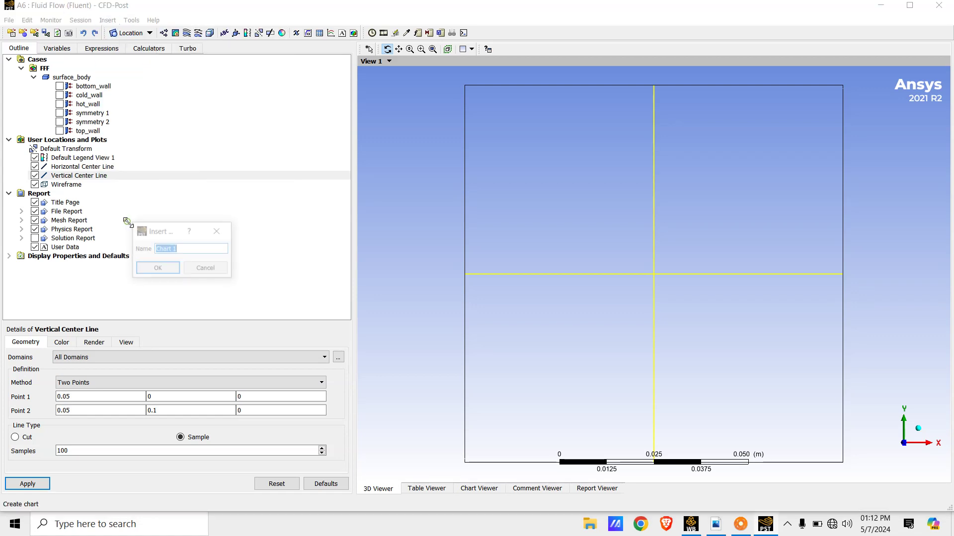
text(Ho)
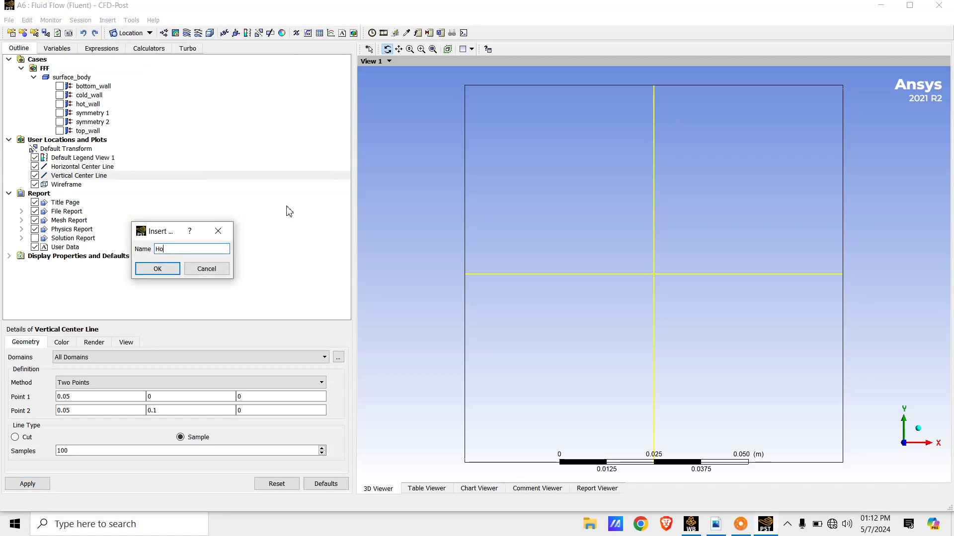
text(rizontal Center Line Velocity)
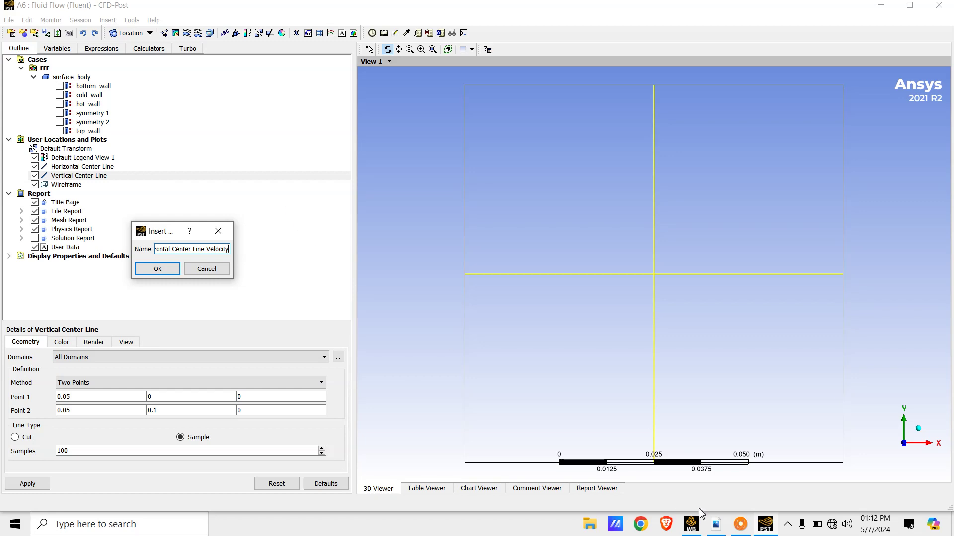
click(709, 528)
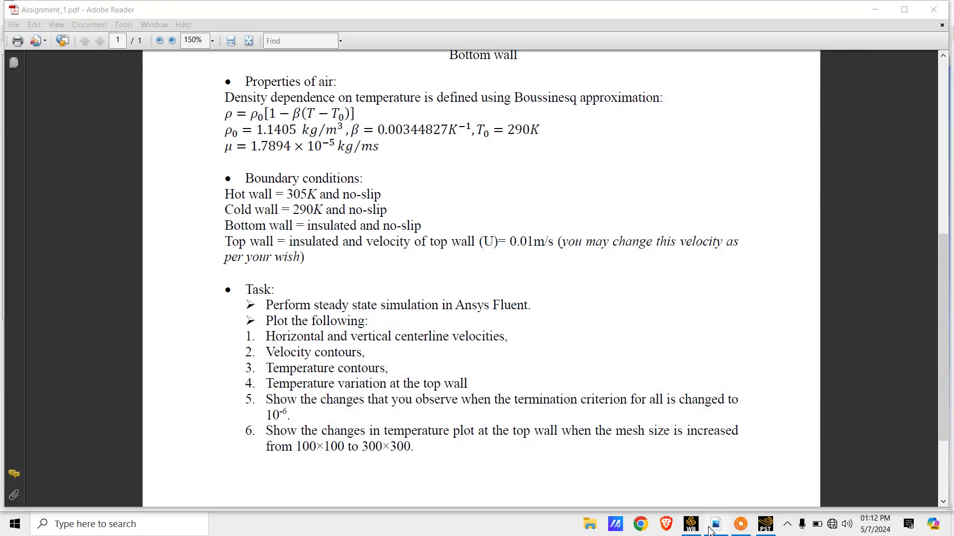
click(713, 526)
click(179, 270)
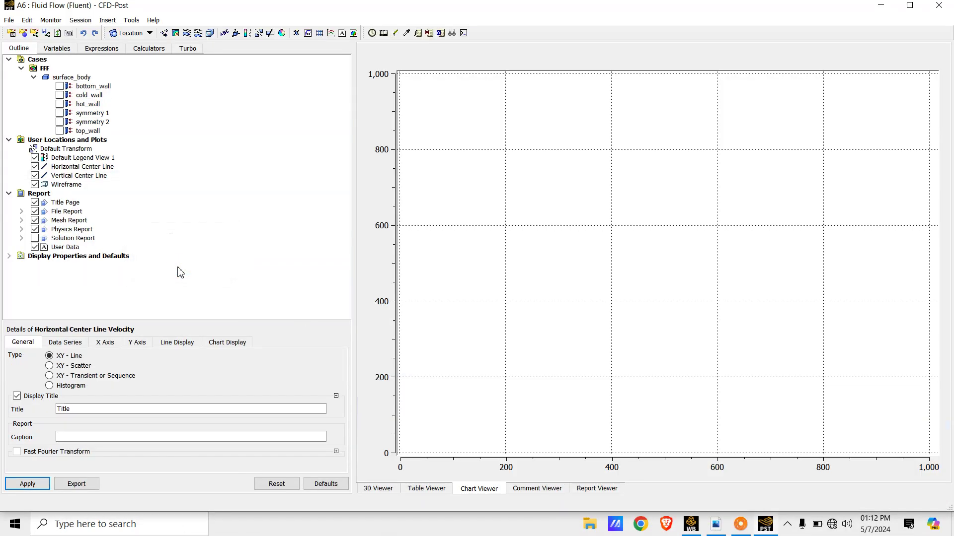
Step: Name the chart's data series "Horizontal Center Line Velocity" and set its location to Horizontal Center Line
click(75, 346)
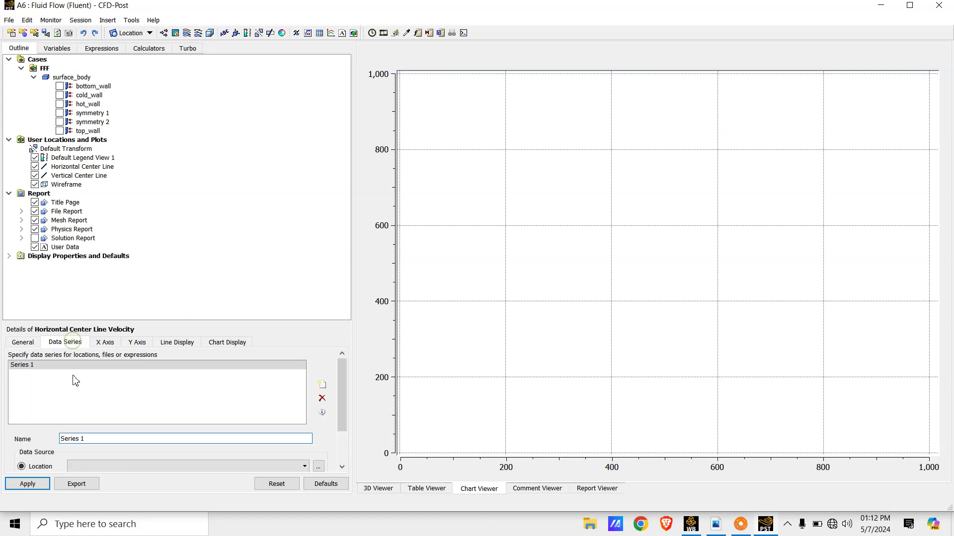
click(22, 346)
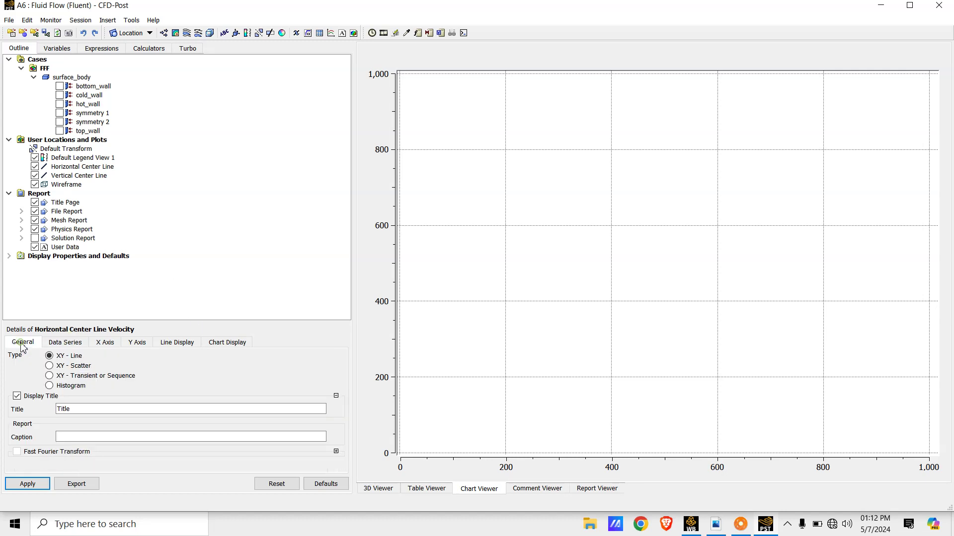
click(49, 344)
click(104, 440)
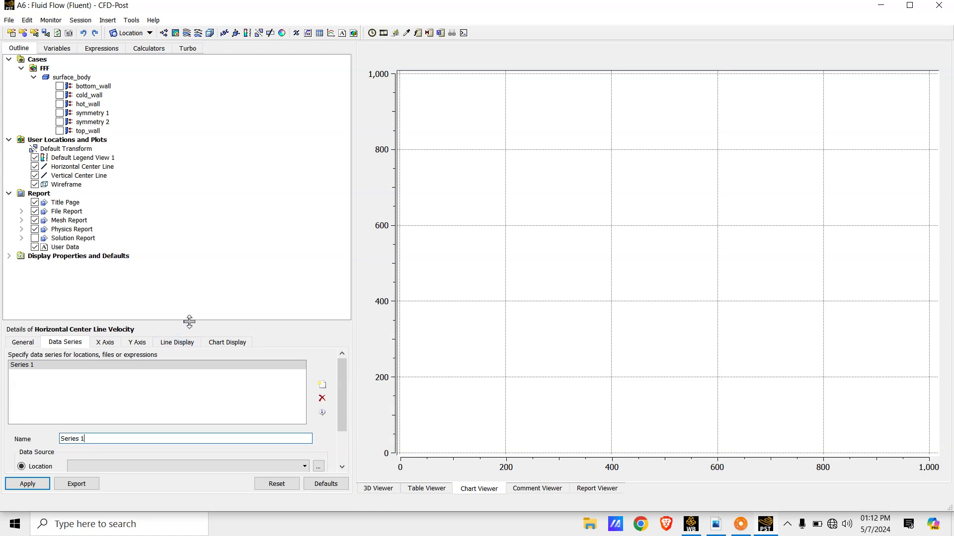
drag(190, 322, 192, 274)
drag(117, 388, 44, 384)
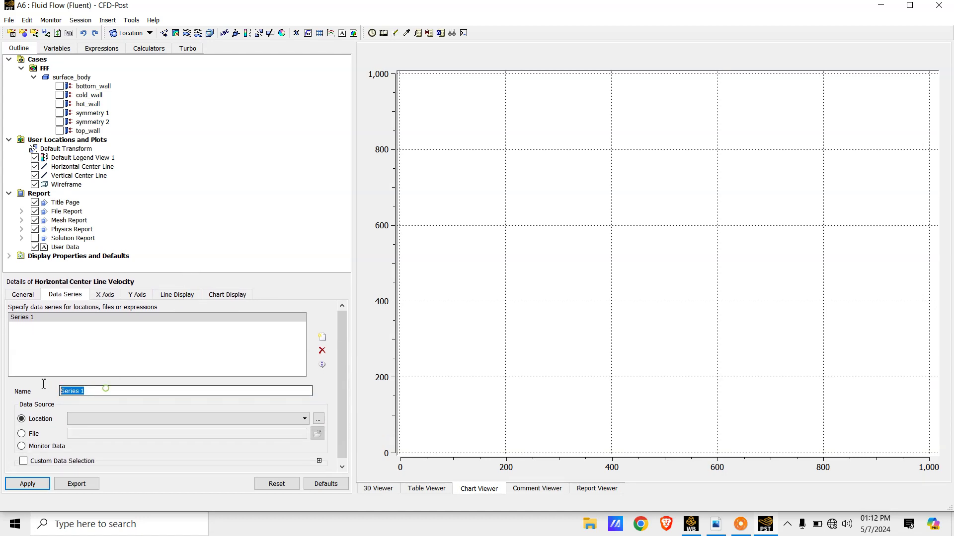
text(Horizontal Center Lin)
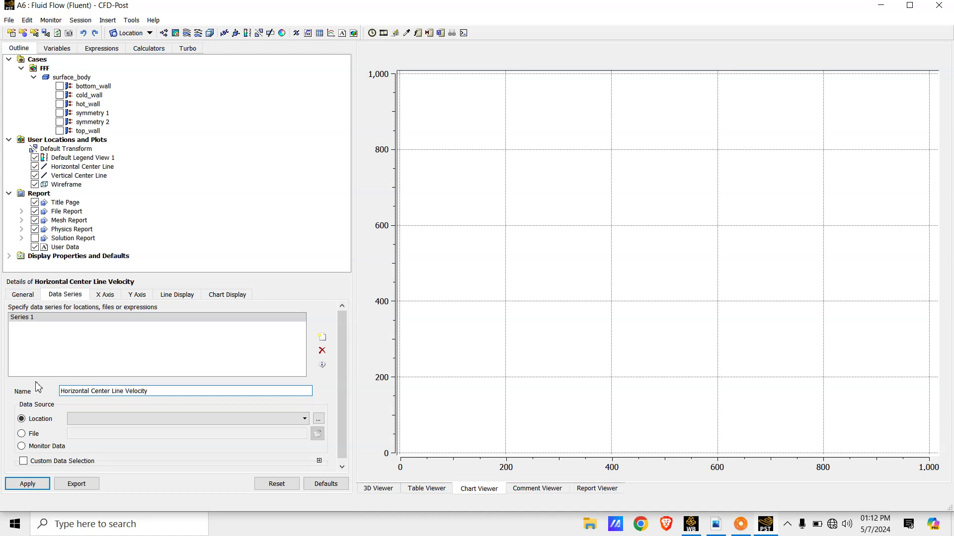
click(276, 420)
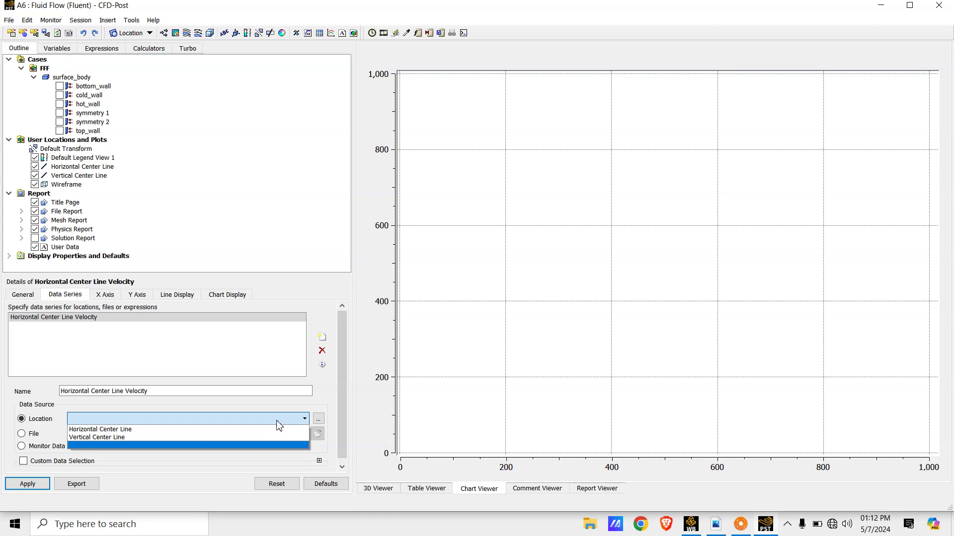
click(142, 430)
Step: Set the Y-axis variable of the horizontal center line chart to Velocity u and apply it to plot the curve
click(143, 295)
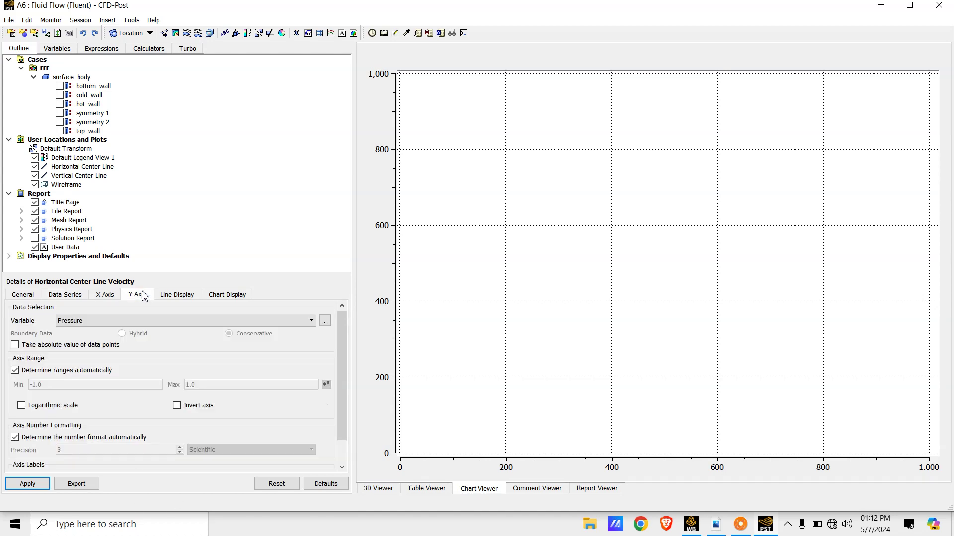
click(312, 322)
click(109, 381)
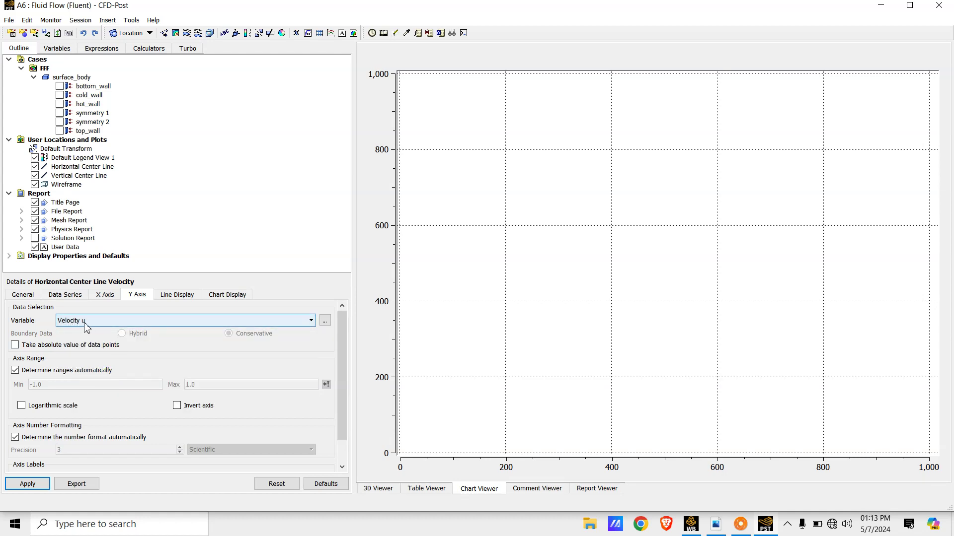
click(32, 484)
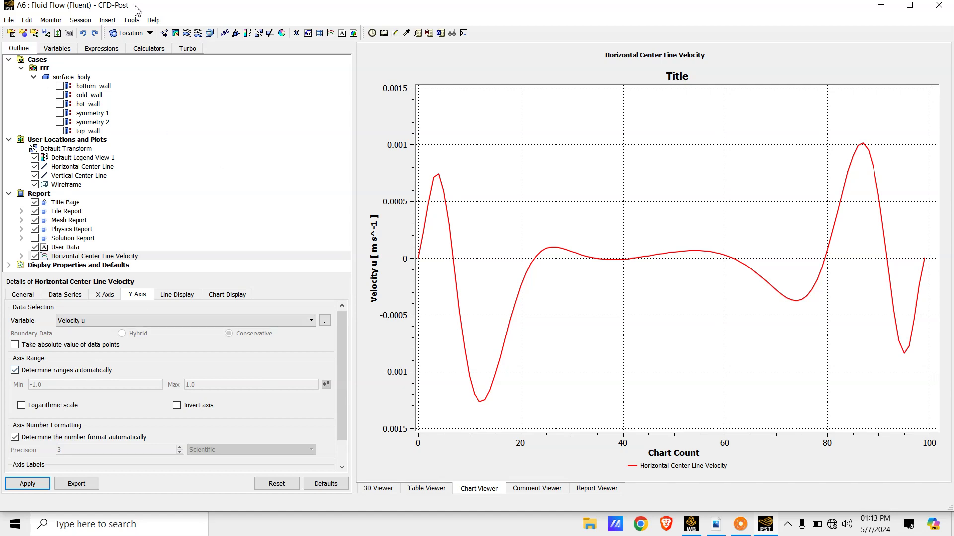
Step: Insert a second chart named "Vertical Center Line Velocity"
click(108, 20)
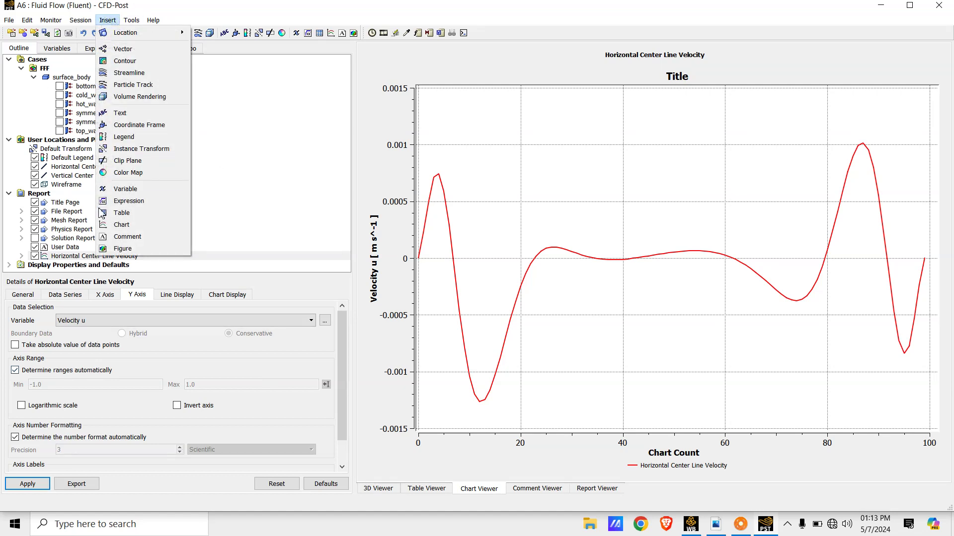
click(130, 224)
text(V)
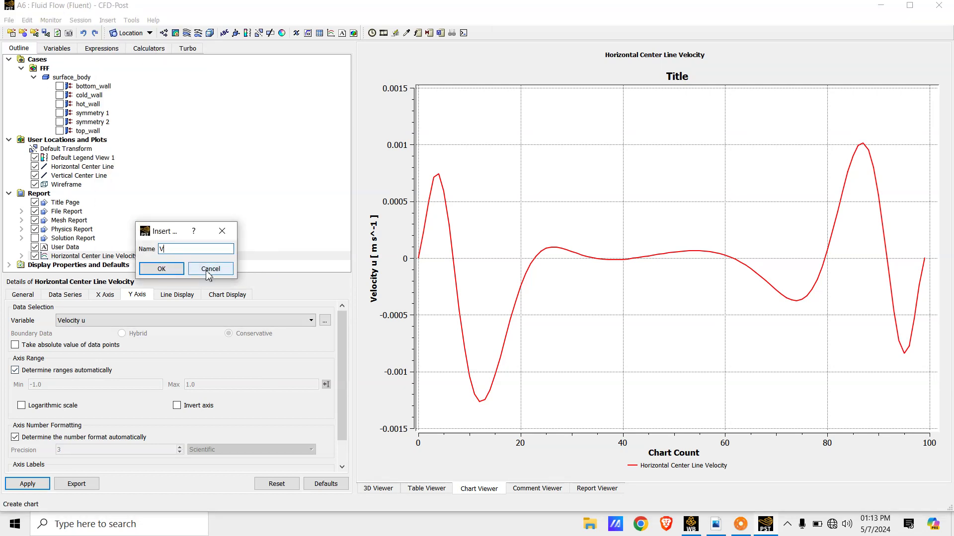
text(ert)
text(ical Center Line Velocity)
click(162, 268)
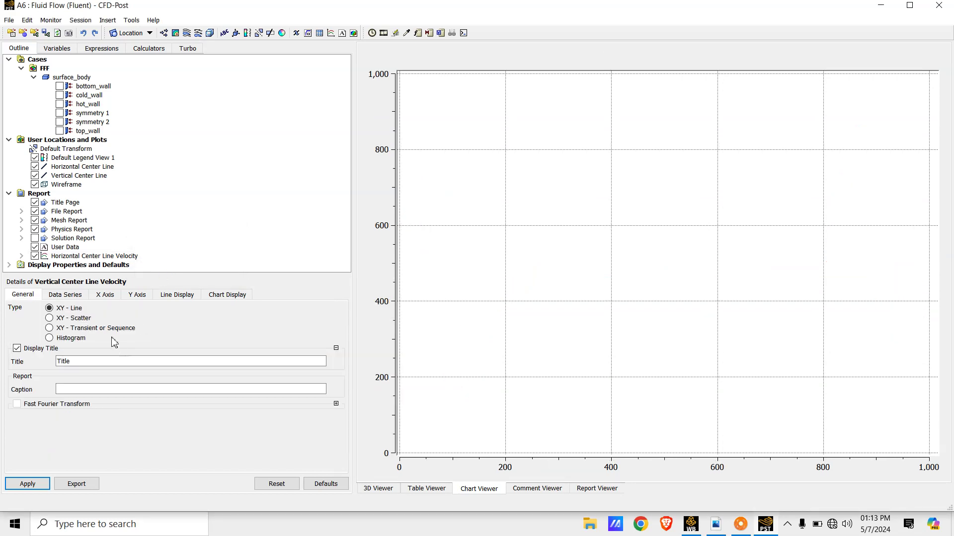
Step: Name the new chart's data series "Vertical Center Line Velocity" and set its location to Vertical Center Line
click(70, 294)
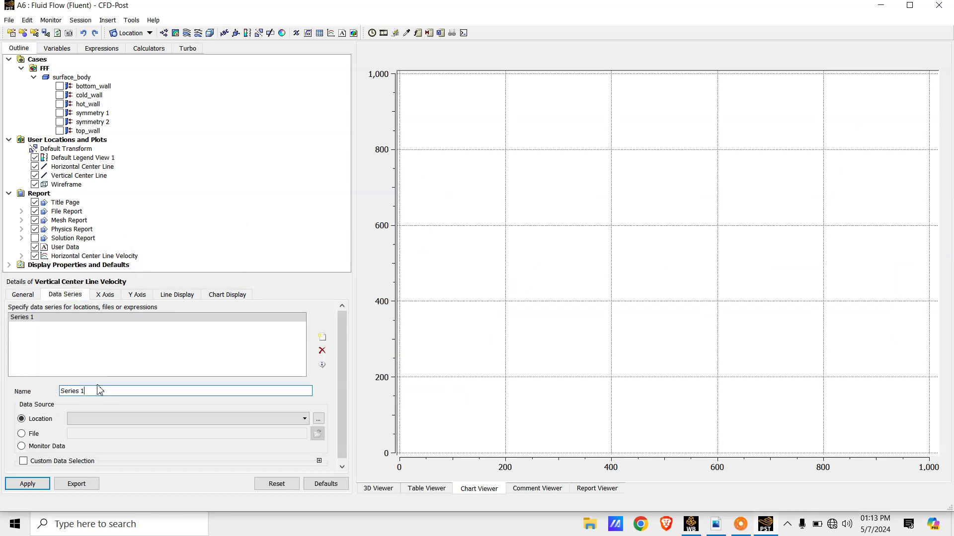
drag(100, 390, 36, 389)
text(Vertical Center)
click(249, 419)
click(113, 429)
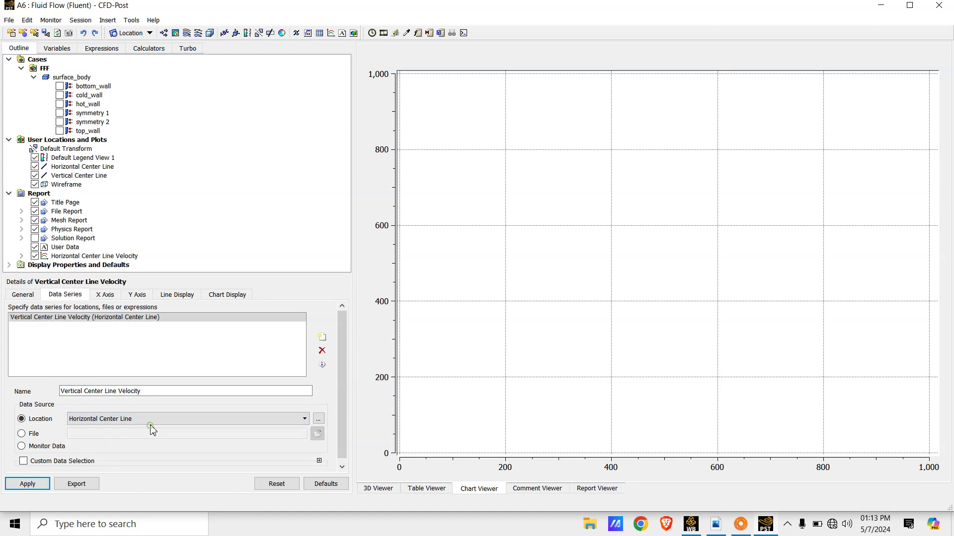
click(151, 421)
click(106, 435)
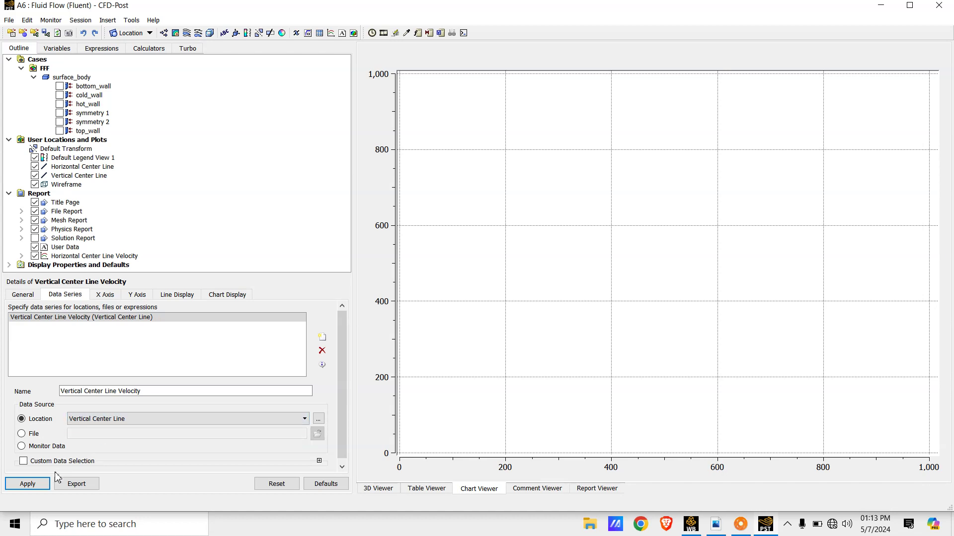
Step: Set the Y-axis variable of the vertical center line chart to Velocity v and apply it to plot the curve
click(137, 295)
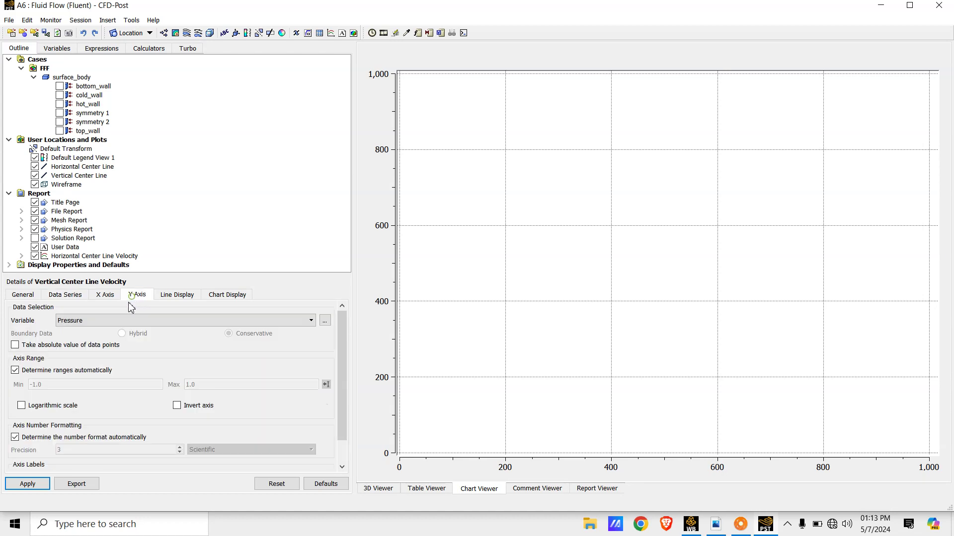
click(299, 321)
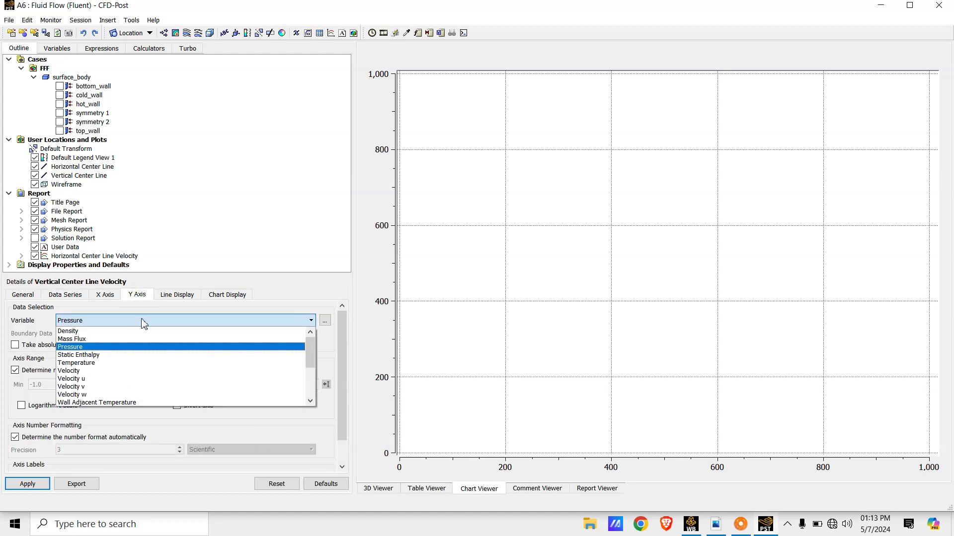
click(99, 387)
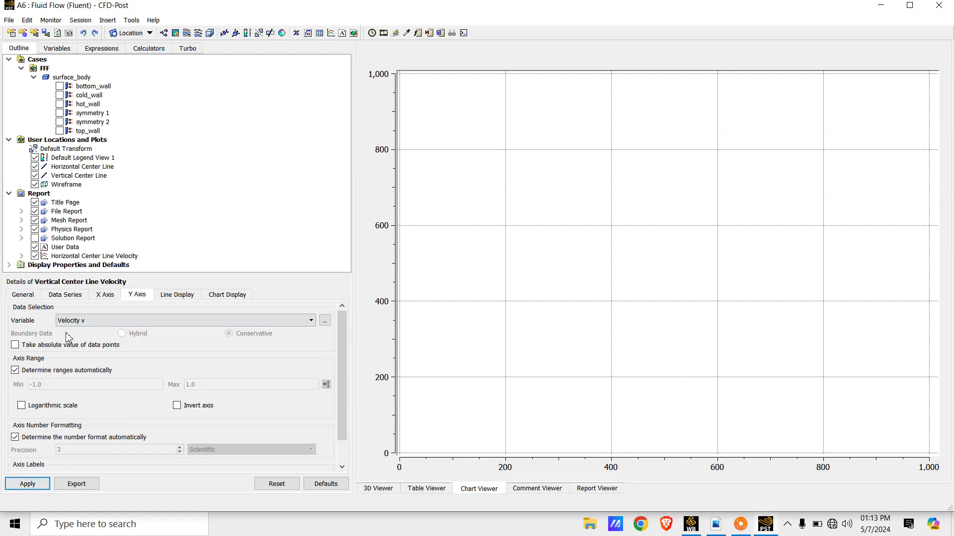
click(40, 486)
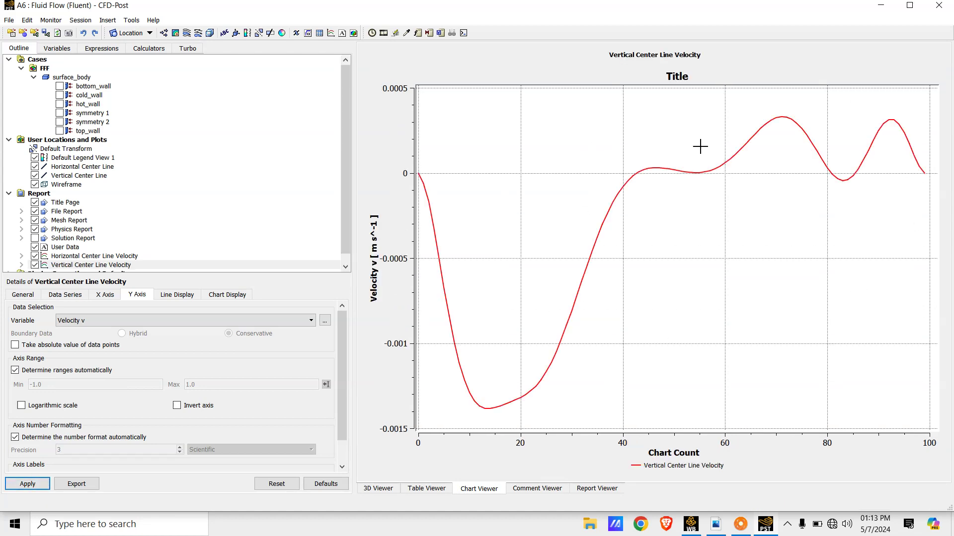
Step: Review the required centerline velocity and contour plots in the assignment PDF in Adobe Reader, and return to CFD-Post
click(715, 526)
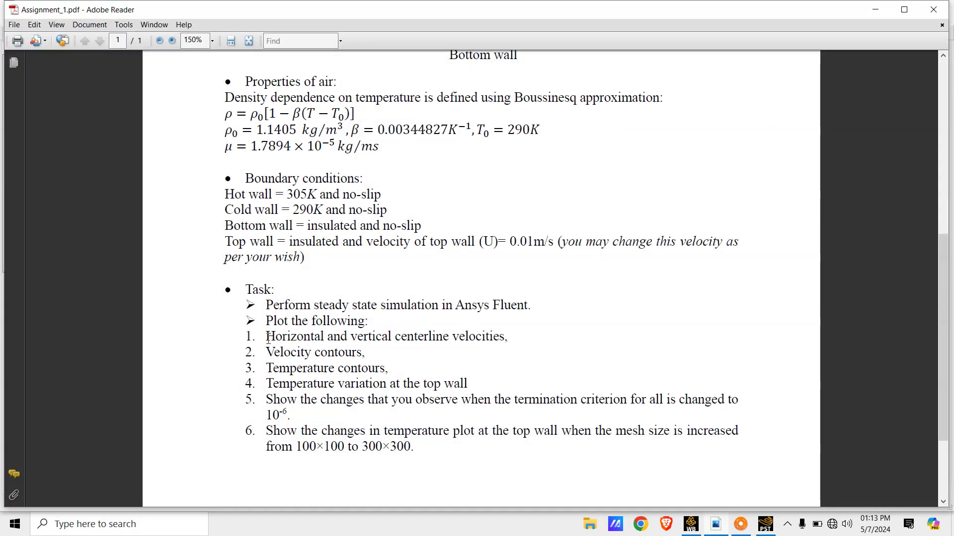
drag(268, 340, 482, 342)
click(450, 352)
drag(261, 356, 440, 368)
click(440, 368)
click(714, 529)
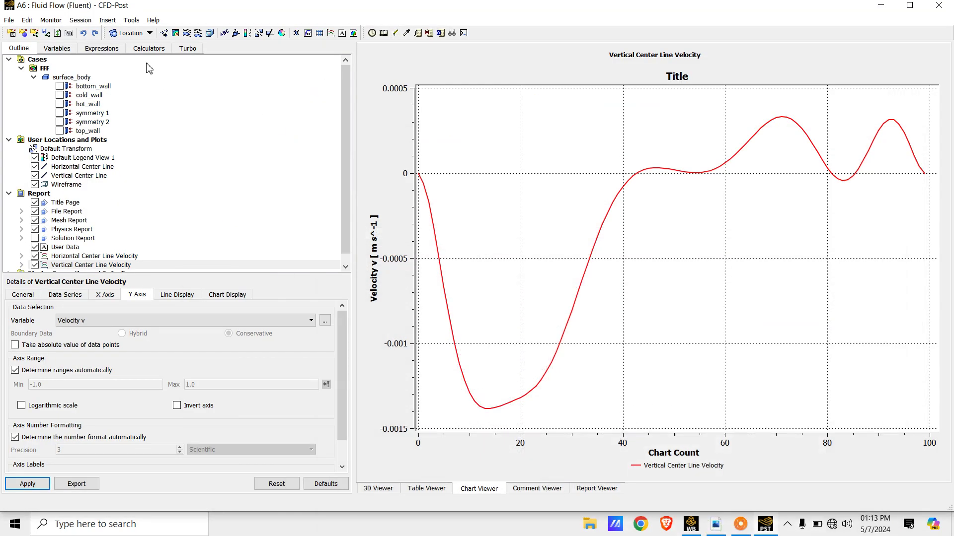
Step: Insert a contour plot named "Temperature Contour"
click(107, 21)
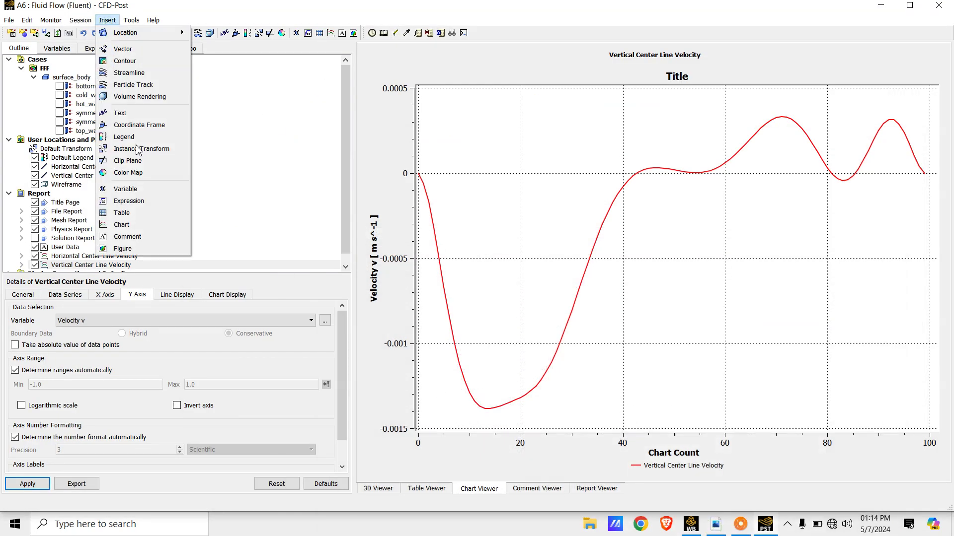
click(125, 61)
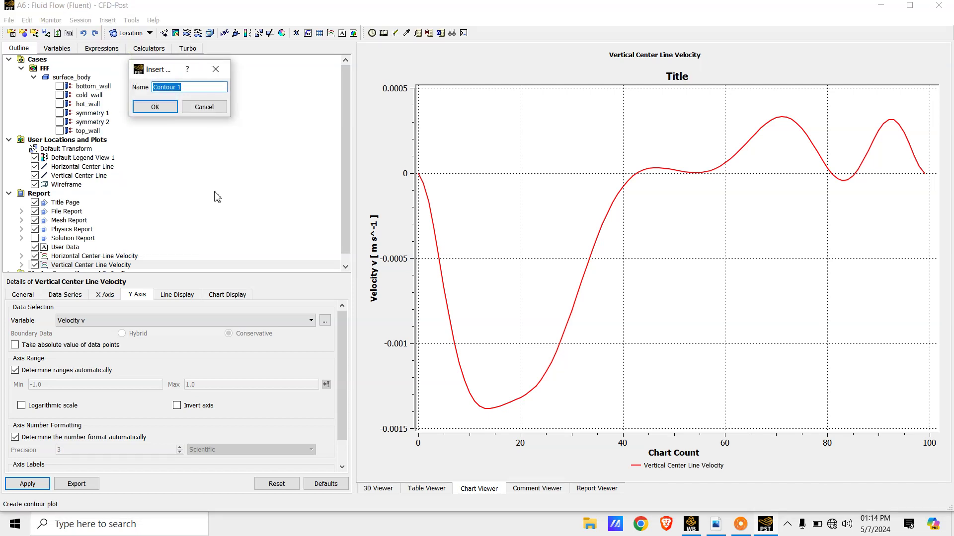
text(Temperature)
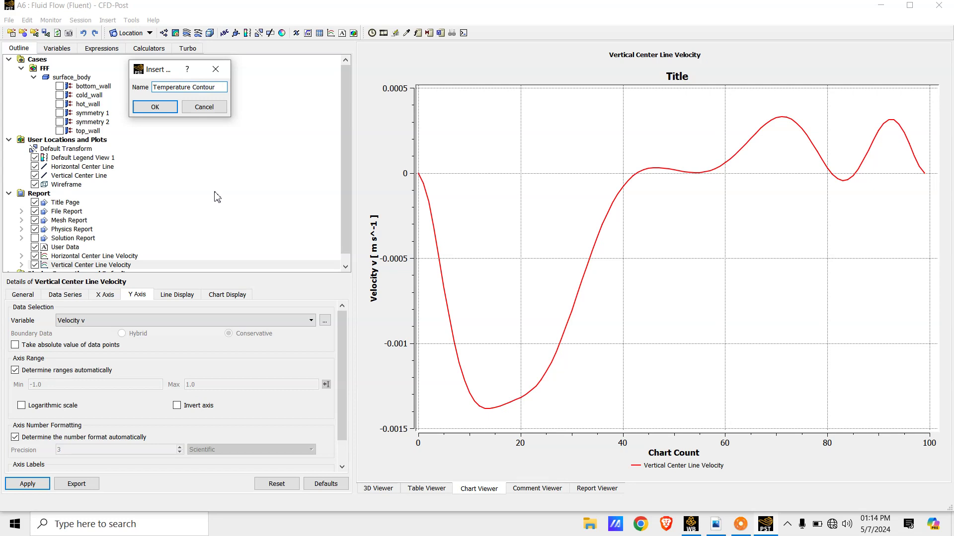
click(166, 109)
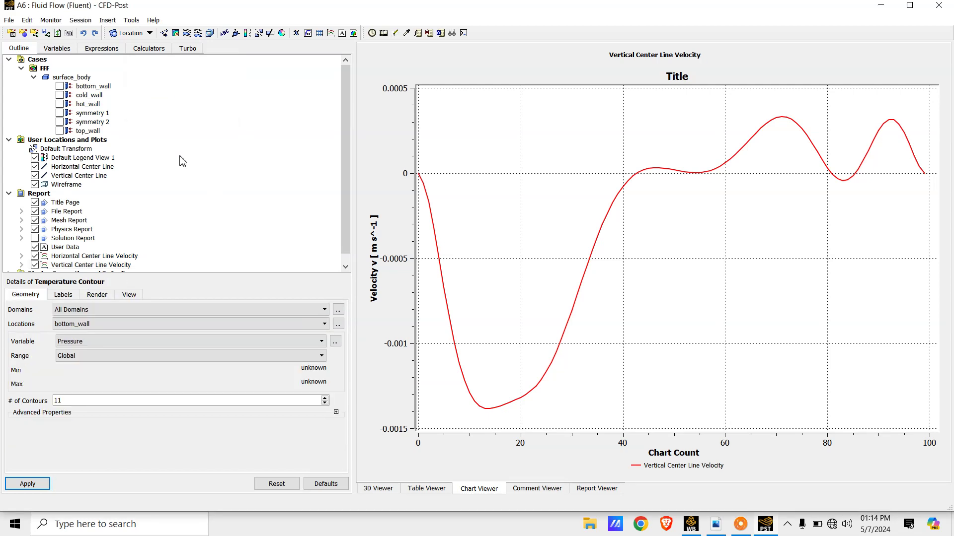
Step: Set the temperature contour's variable to Temperature and its location to symmetry 1
click(144, 342)
click(97, 386)
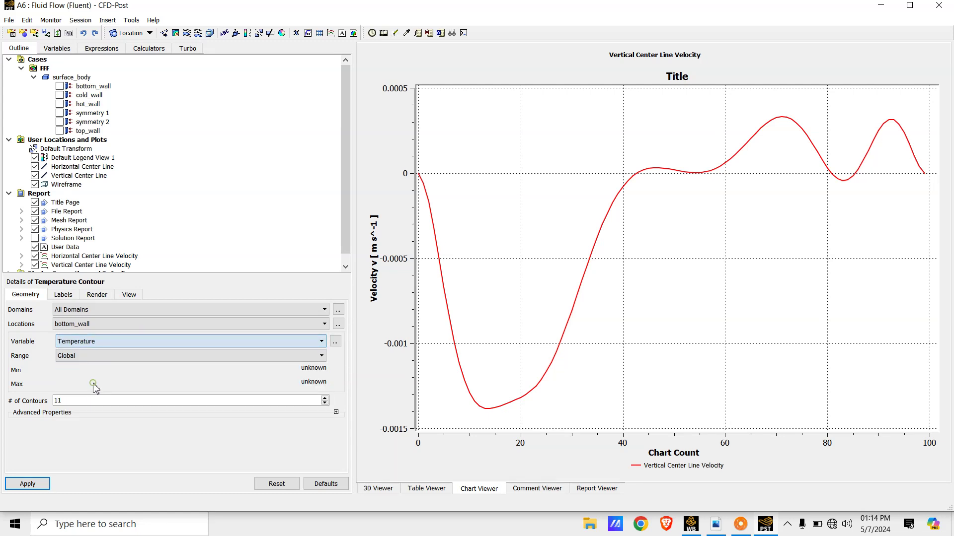
click(152, 323)
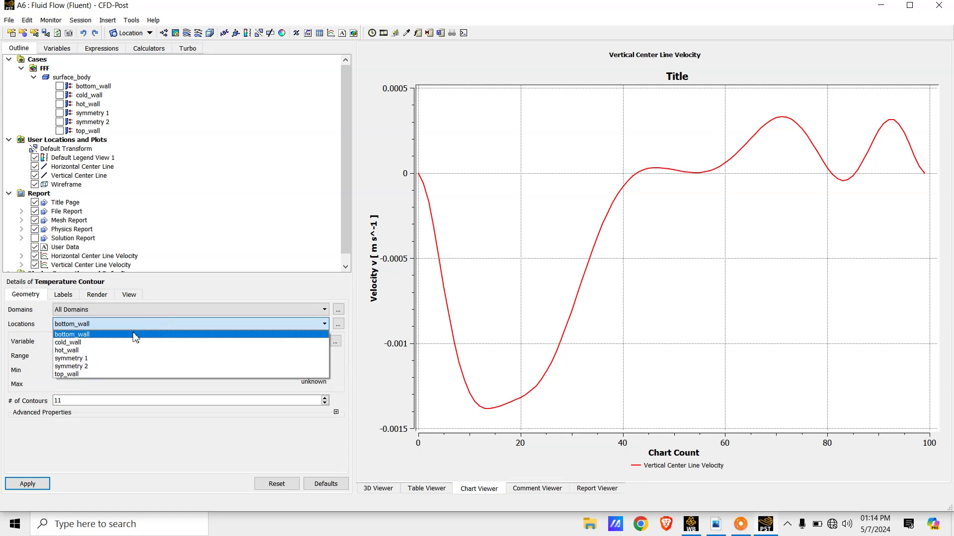
click(110, 359)
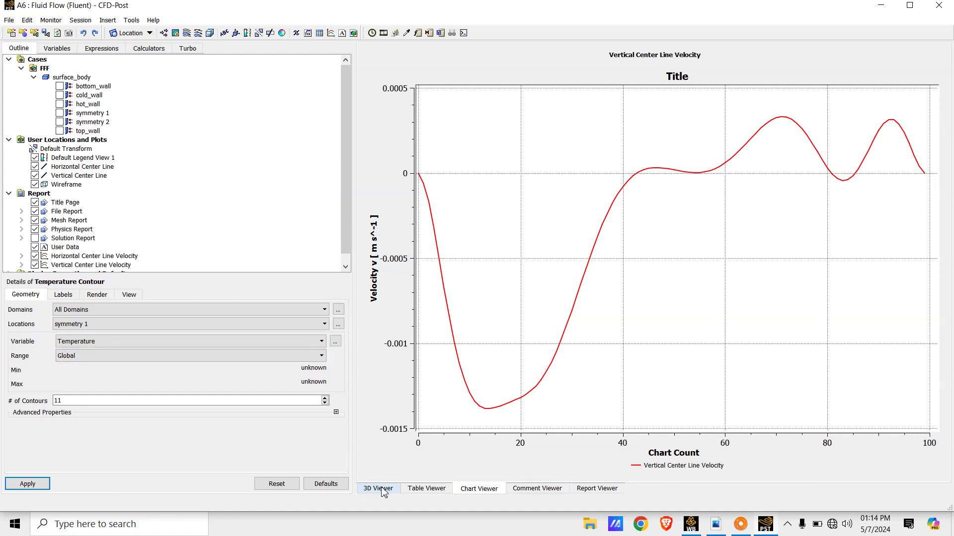
Step: Show the 3D view, set the temperature contour's number of contours to 100, and apply it
click(382, 489)
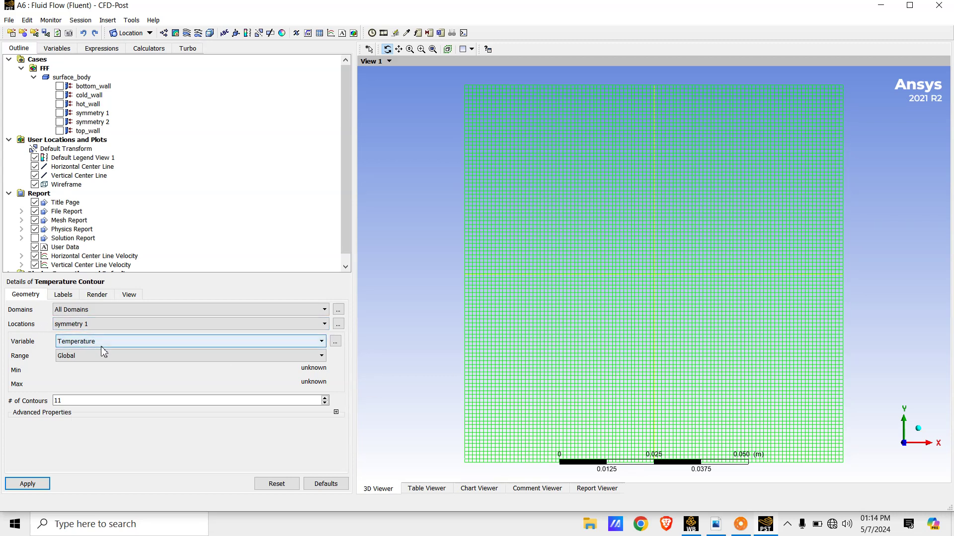
click(74, 400)
drag(74, 400, 52, 407)
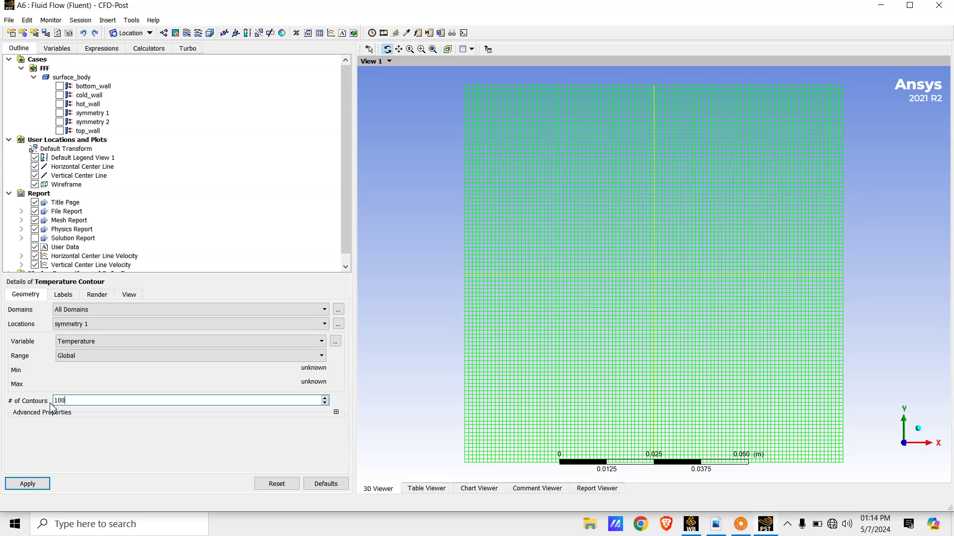
text(100)
click(39, 484)
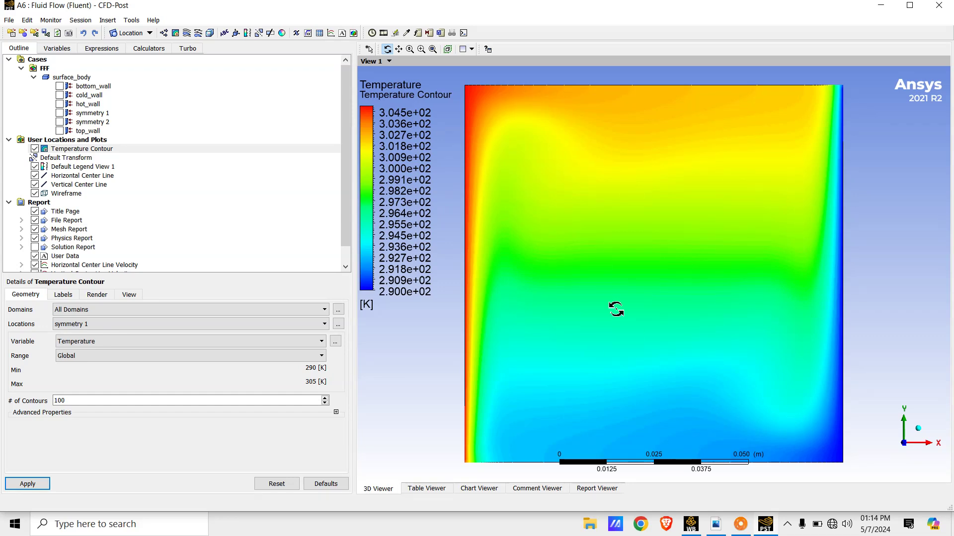
Step: Insert a contour plot named "Velocity Contour"
click(108, 20)
click(126, 60)
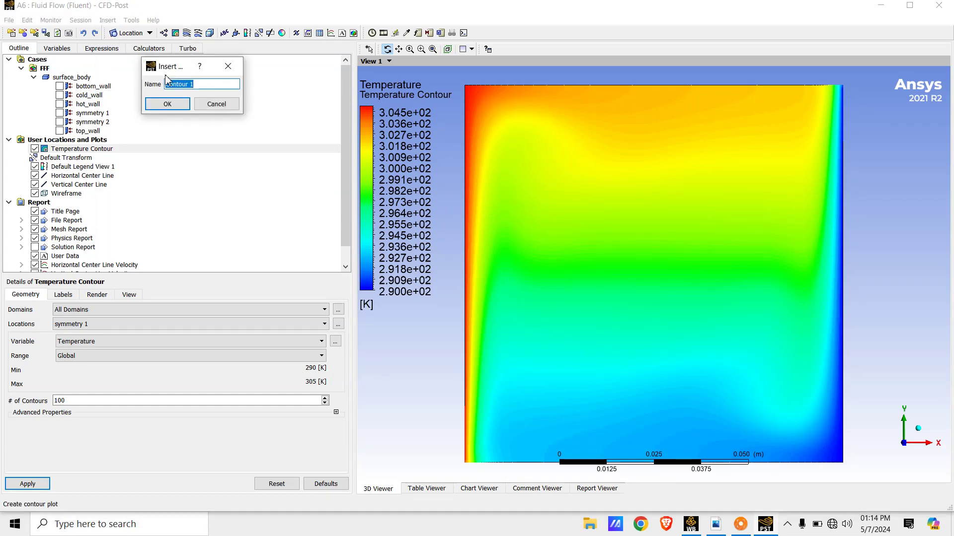
text(Velocity)
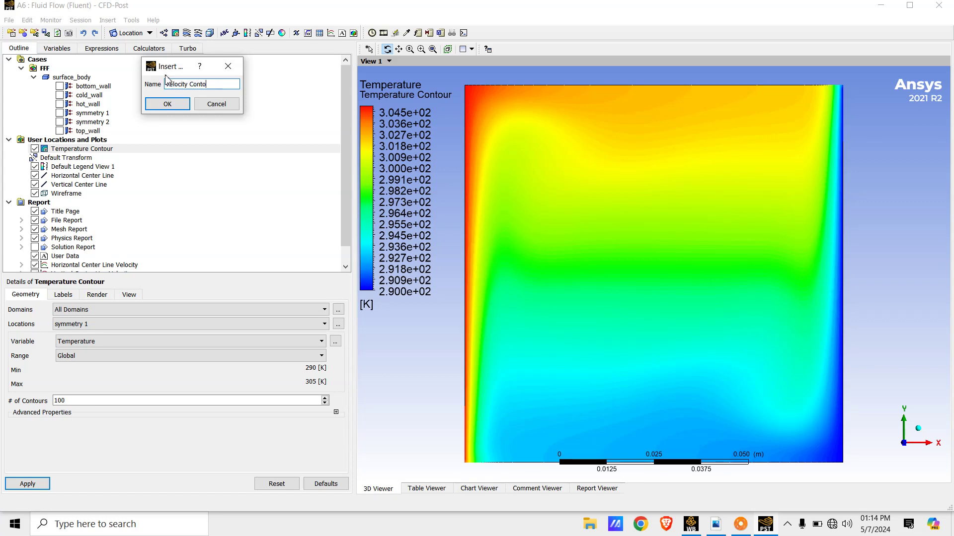
click(169, 103)
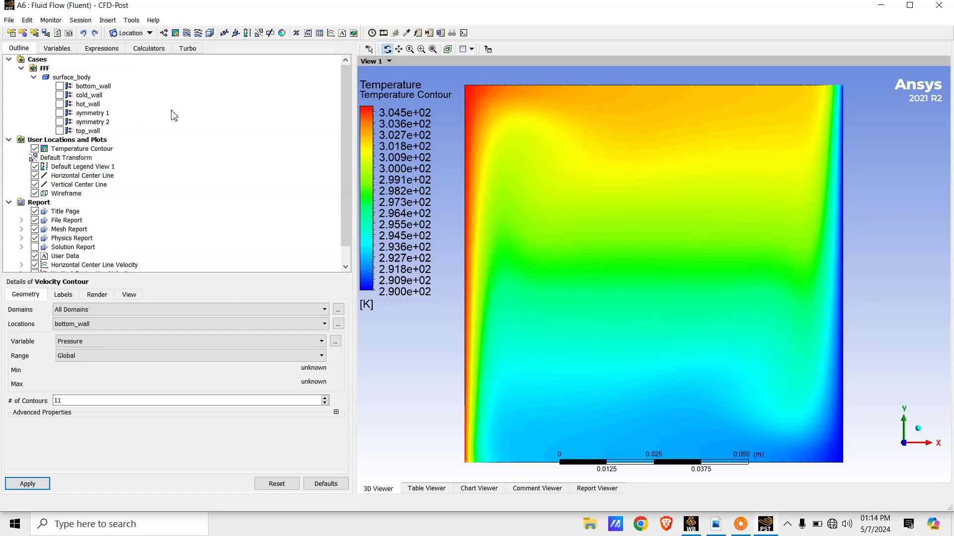
Step: Hide the temperature contour and set the velocity contour's variable to Velocity on location symmetry 1
click(35, 149)
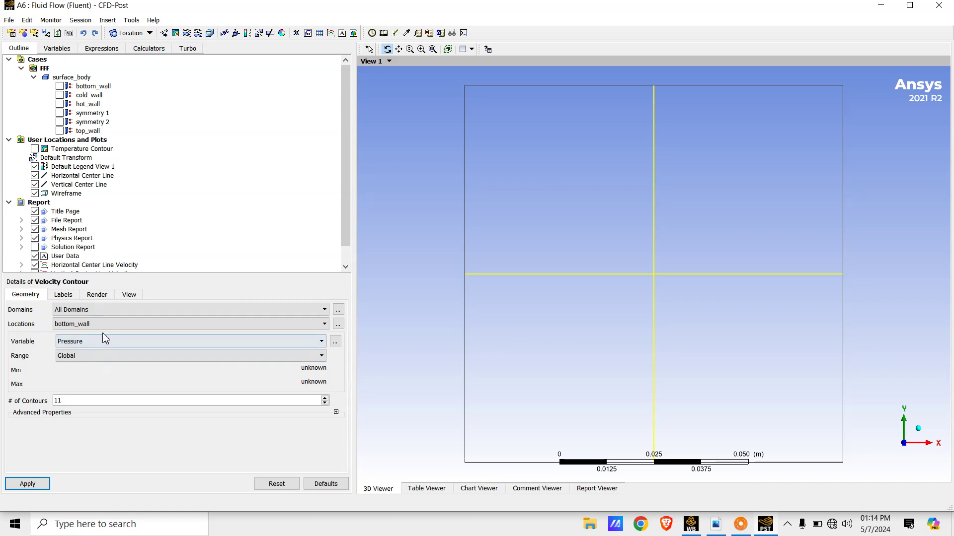
click(166, 342)
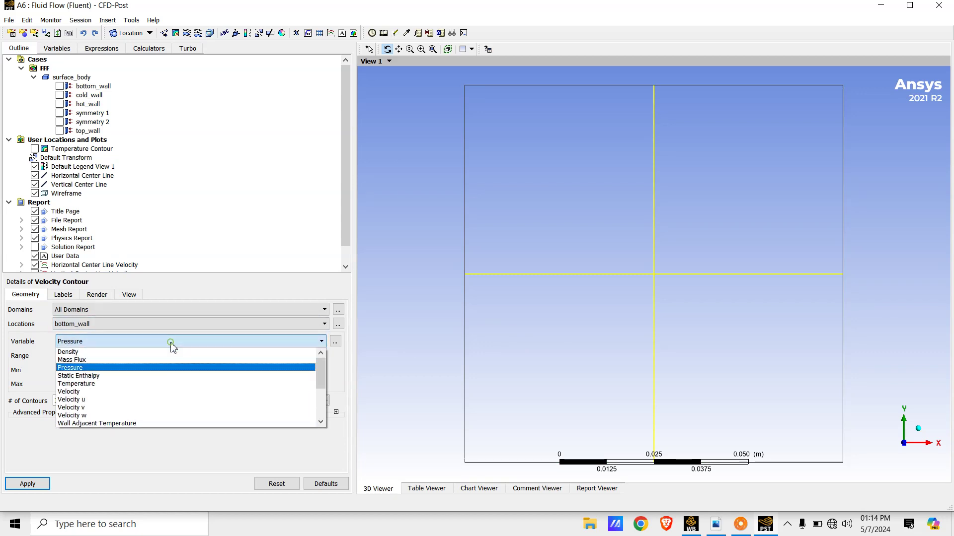
click(104, 392)
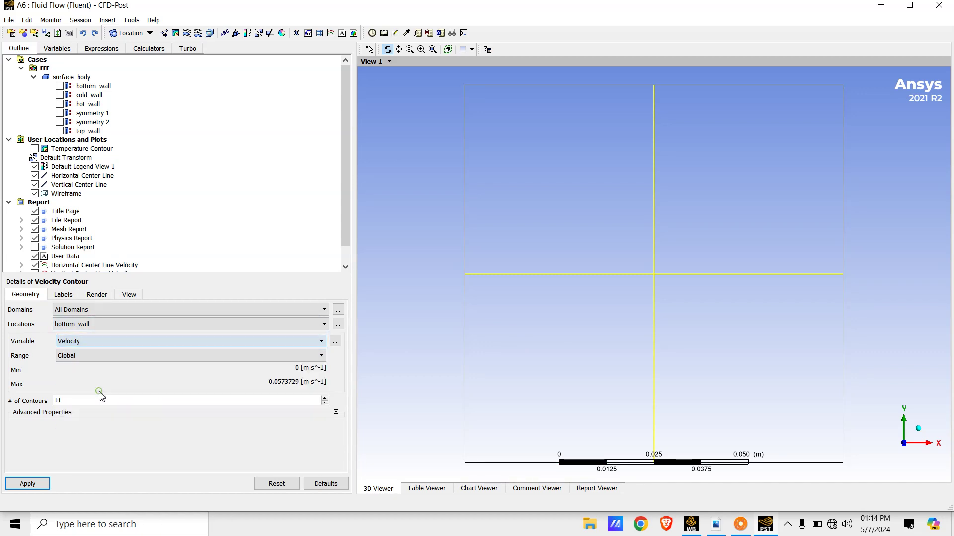
click(161, 324)
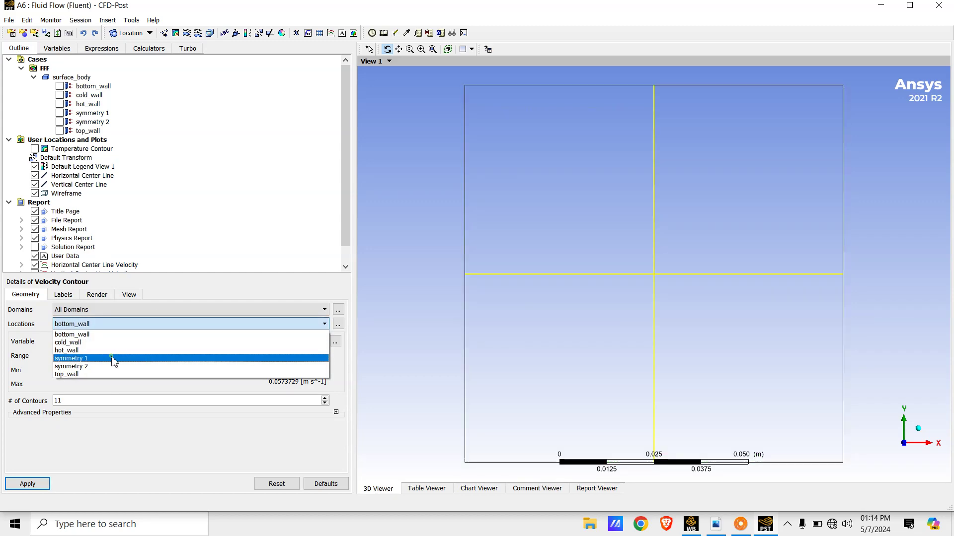
click(113, 355)
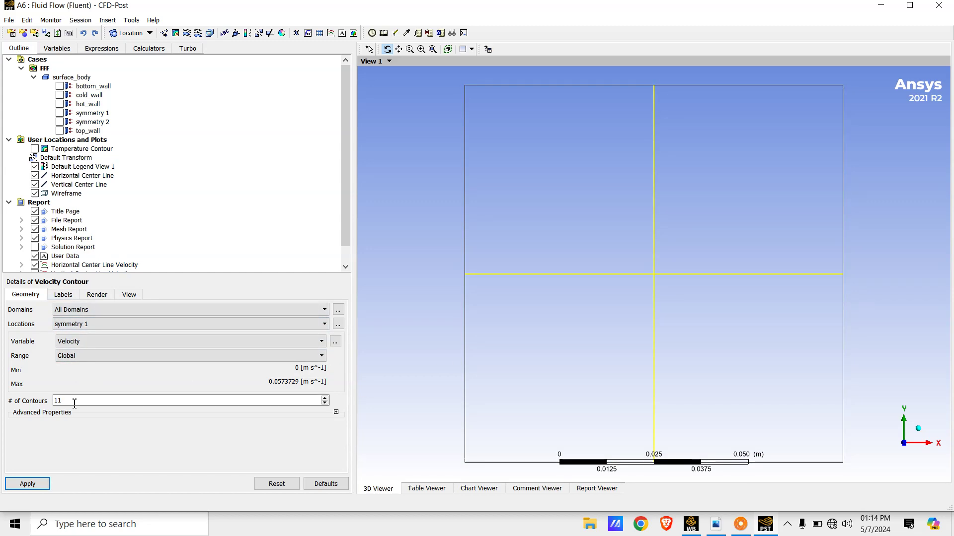
Step: Set the velocity contour's number of contours to 100 and apply it to plot the contour
double_click(71, 401)
text(100)
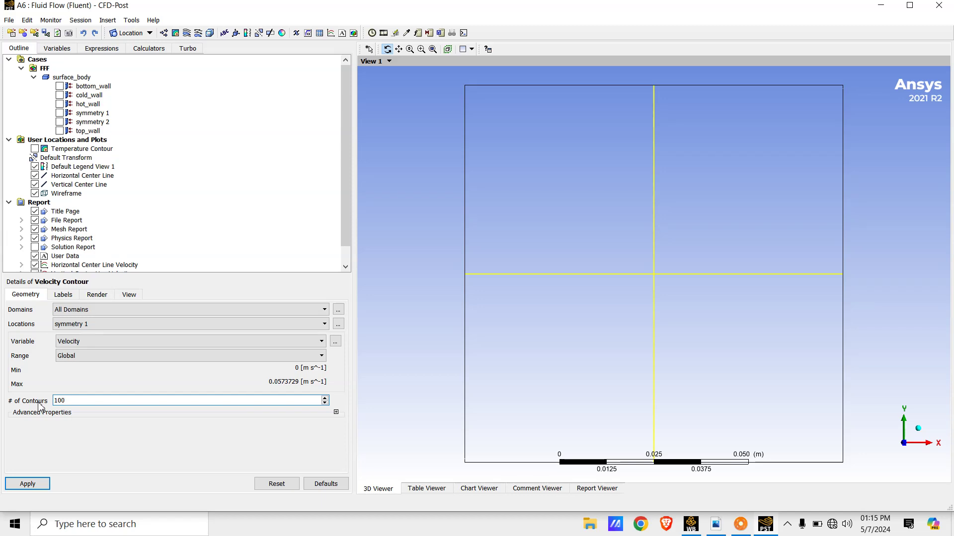
click(27, 484)
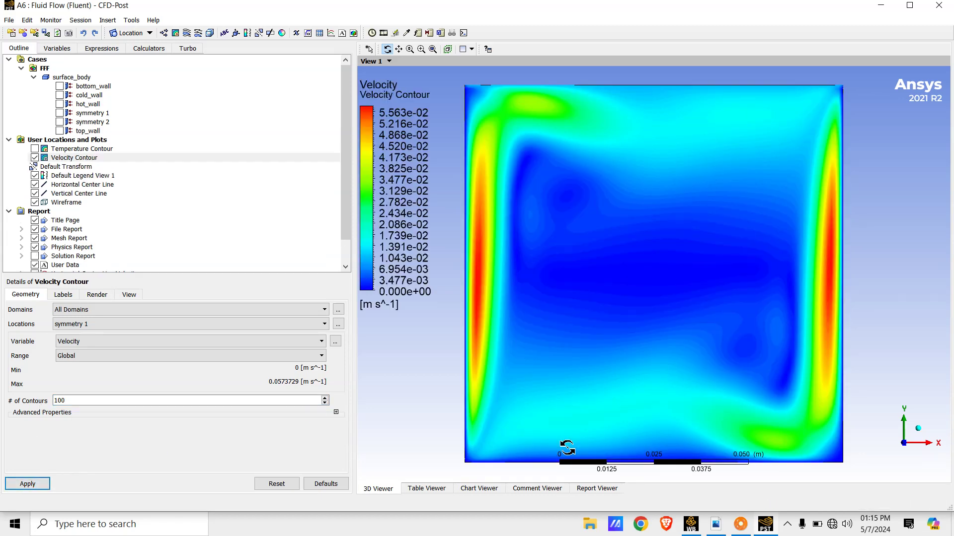
Step: Review the contour and top wall temperature tasks in the assignment PDF in Adobe Reader, and return to CFD-Post
click(718, 525)
drag(268, 348, 353, 366)
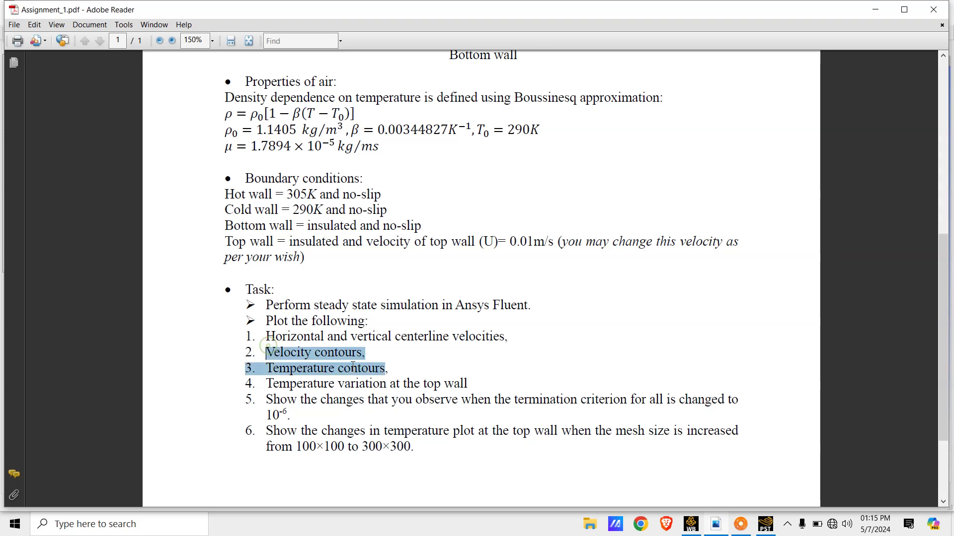
click(396, 367)
drag(268, 384, 466, 383)
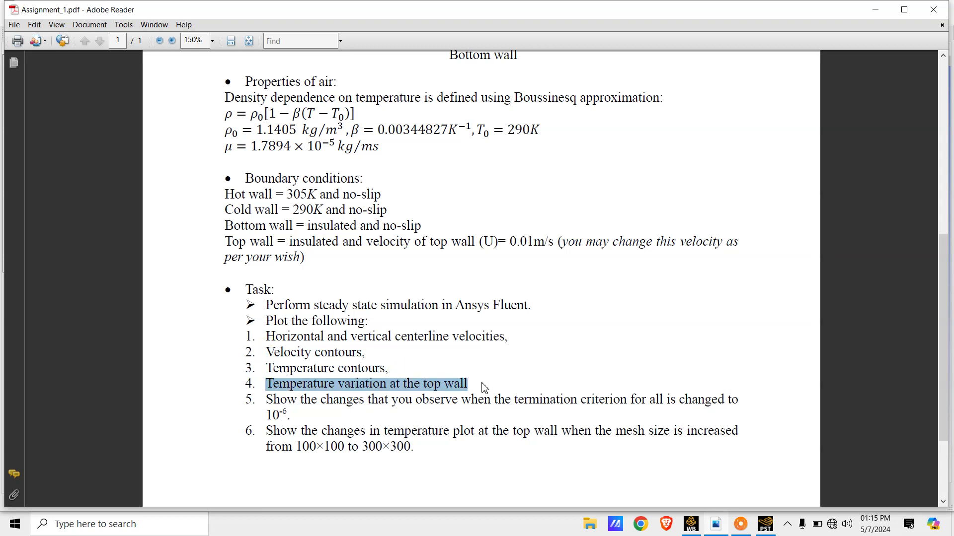
click(476, 381)
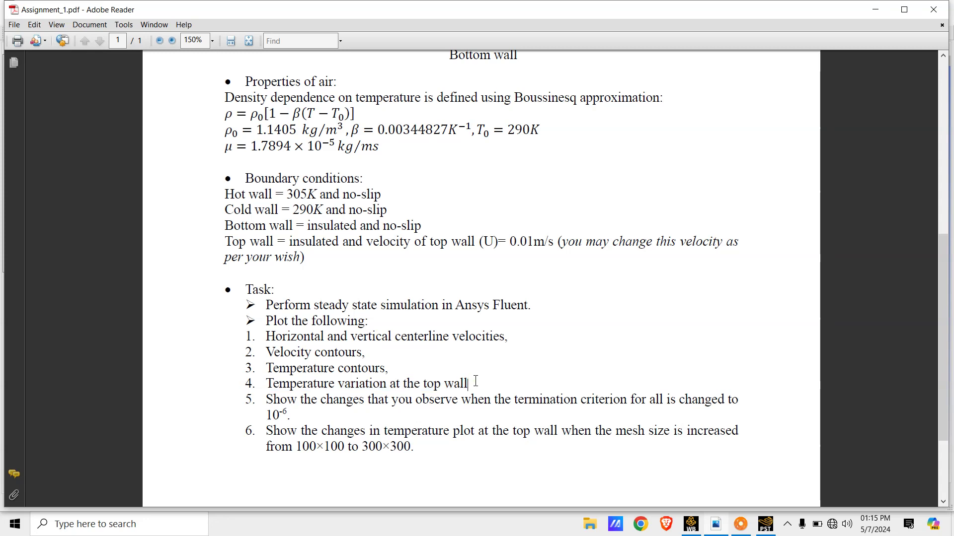
click(713, 529)
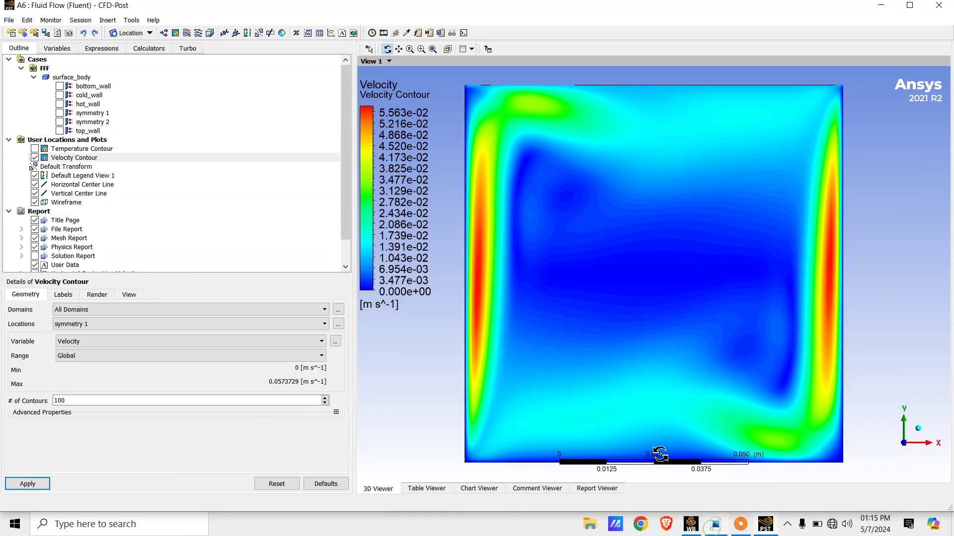
Step: Hide the velocity contour and insert a line location named "Top Wall Line"
click(35, 157)
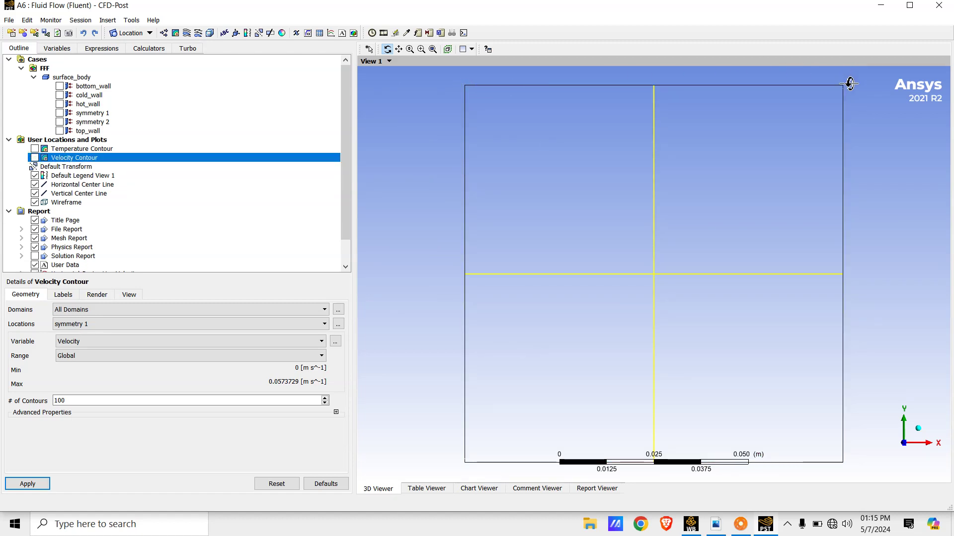
click(107, 21)
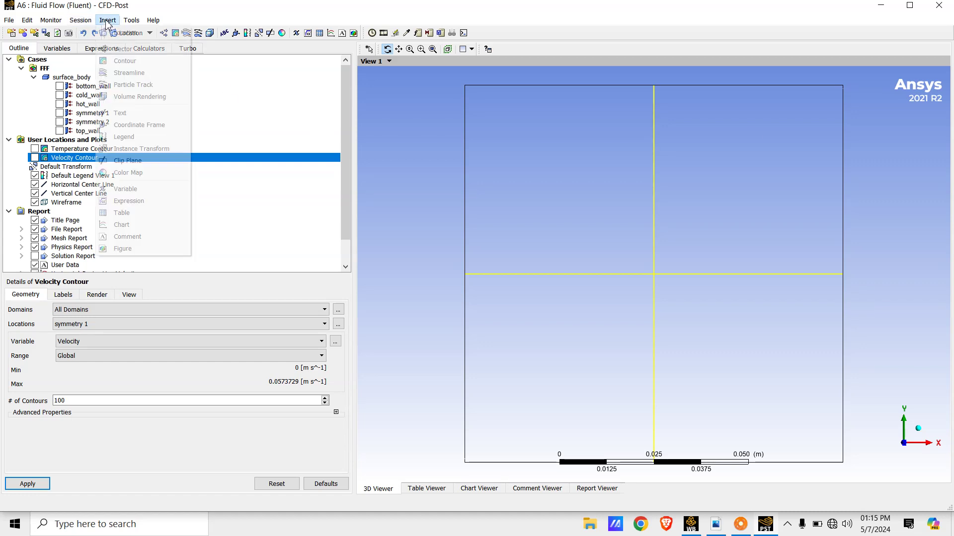
mouse_move(149, 33)
click(213, 56)
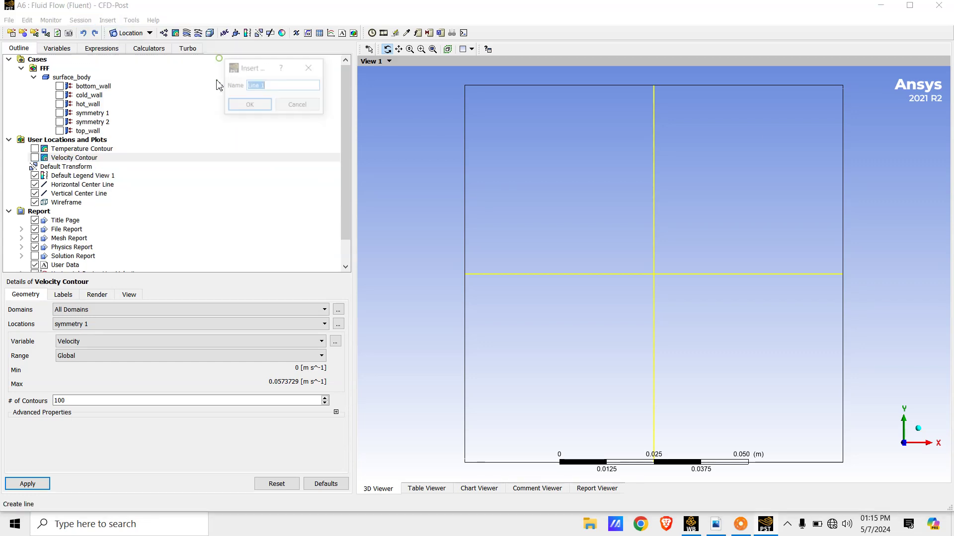
text(Top)
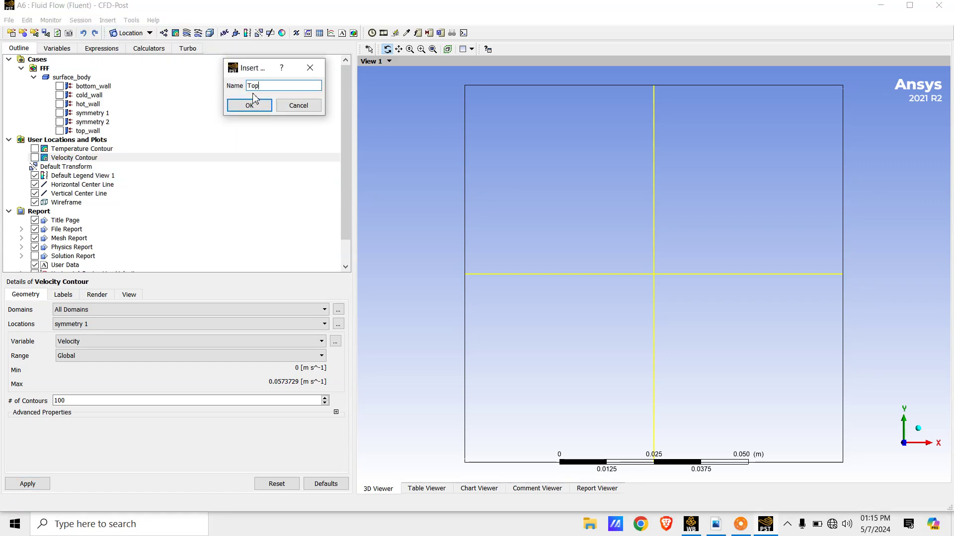
text( Wall Line)
click(250, 105)
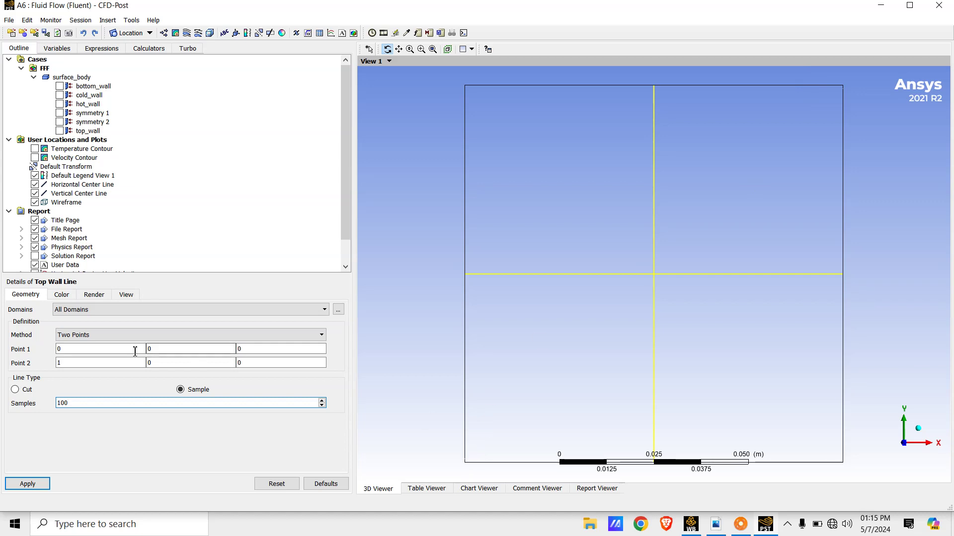
click(79, 350)
text(.1)
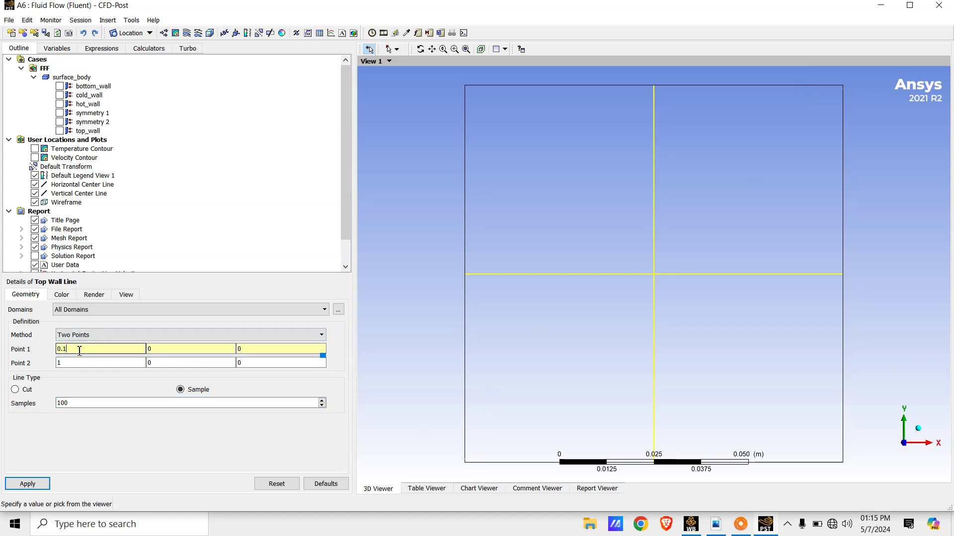
key(BackSpace)
Step: Set the Y coordinate of the Top Wall Line's Point 1 to 0.1, keeping X and Z at 0
click(175, 351)
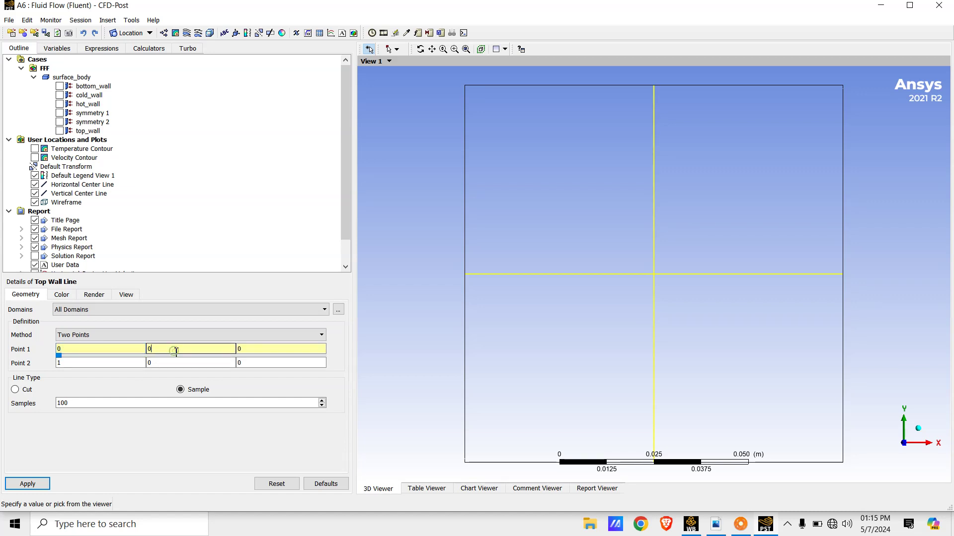
key(BackSpace)
text(099)
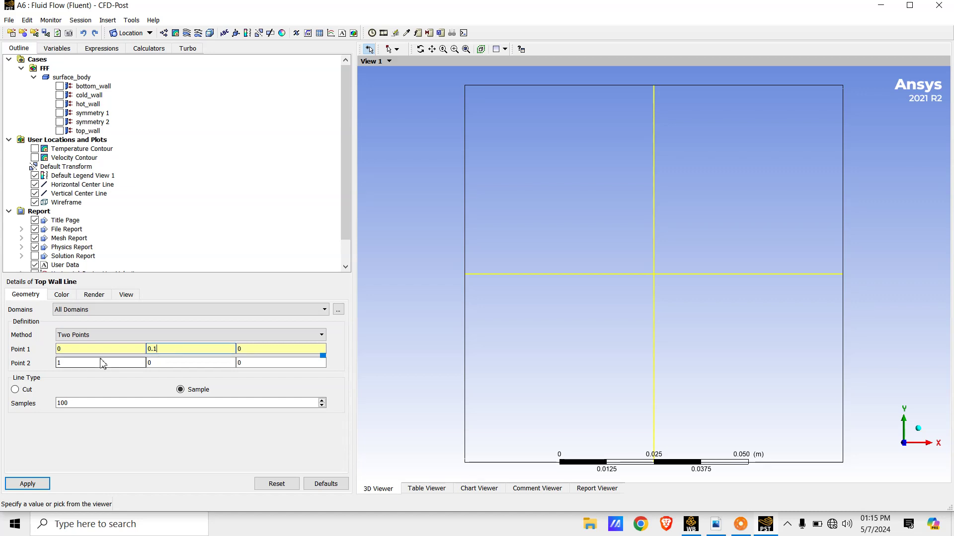
click(101, 362)
click(145, 350)
key(ctrl+a)
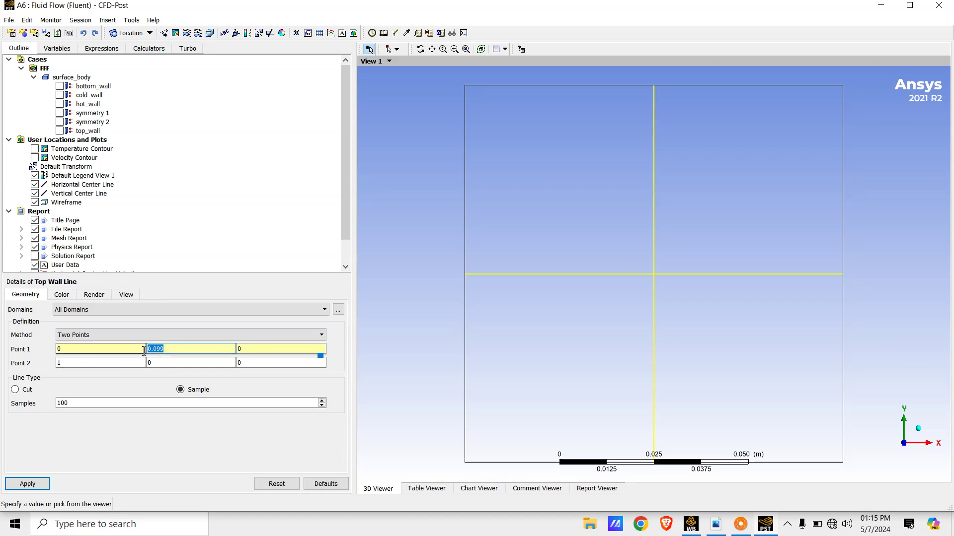
text(0.1)
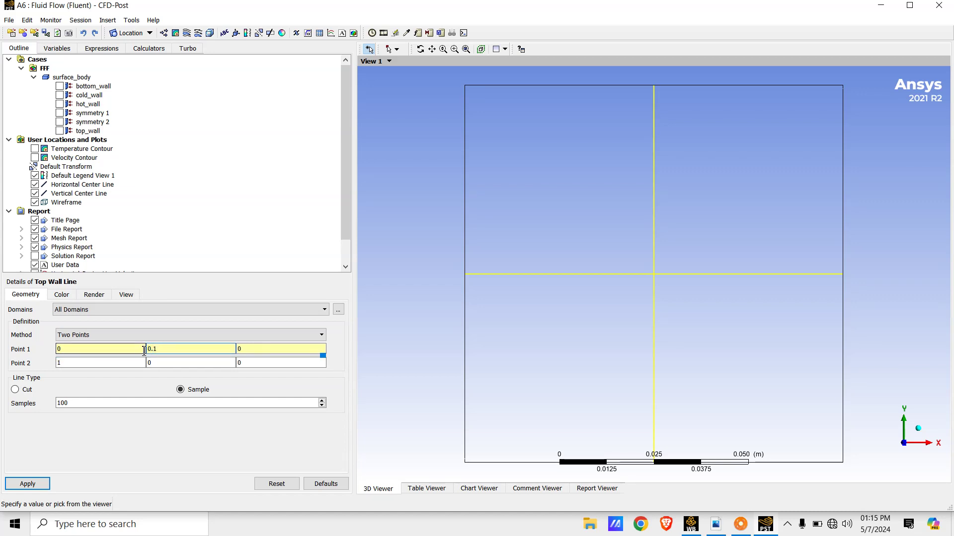
Step: Set Point 2 of the Top Wall Line to 0.1, 0.1, 0 and apply it to create the line
click(102, 362)
key(BackSpace)
text(0.1)
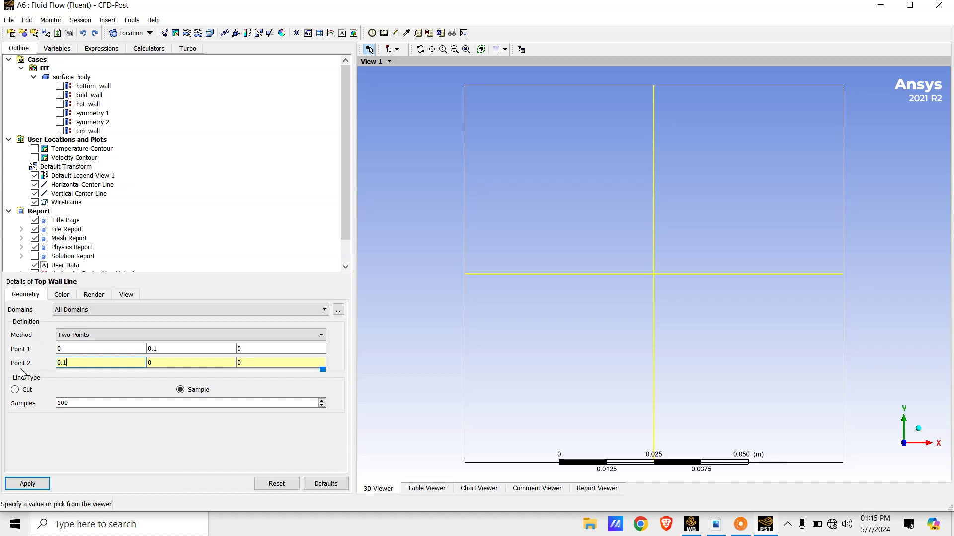
double_click(147, 362)
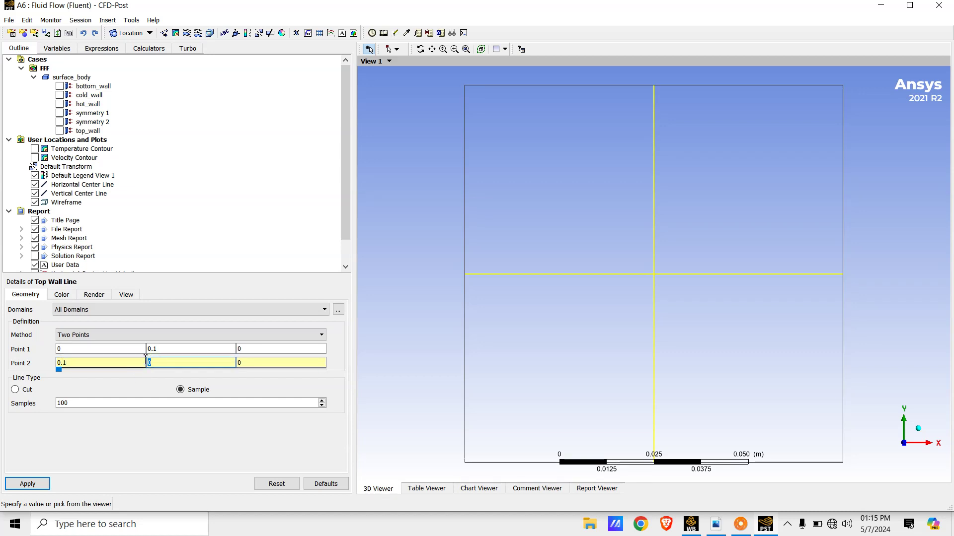
text(0.1)
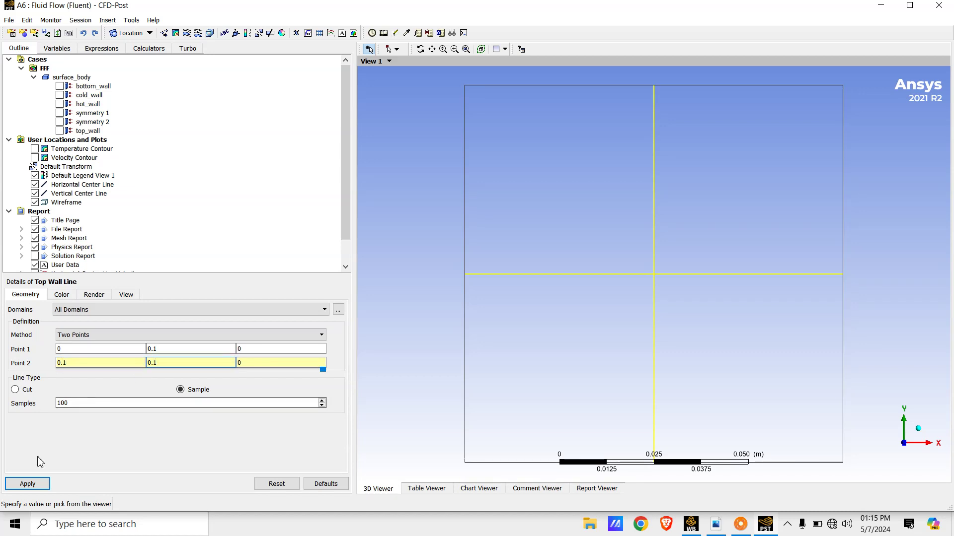
click(27, 484)
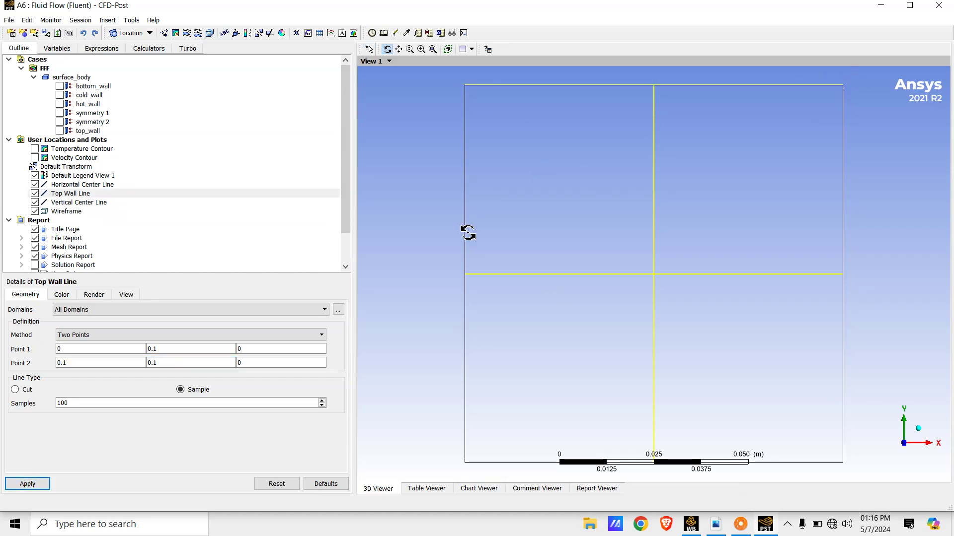
Step: Insert a chart named "Temperature Variation at Top Wall"
click(108, 21)
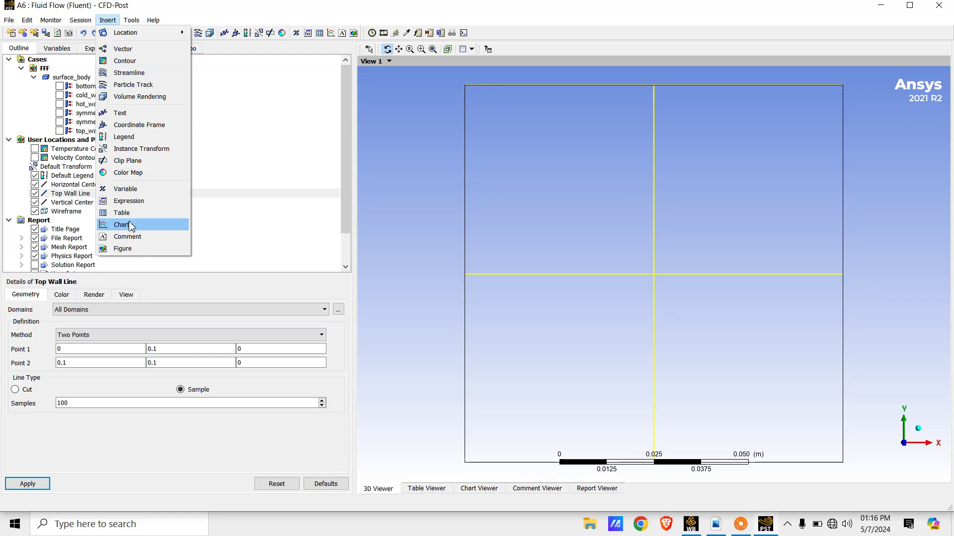
click(122, 225)
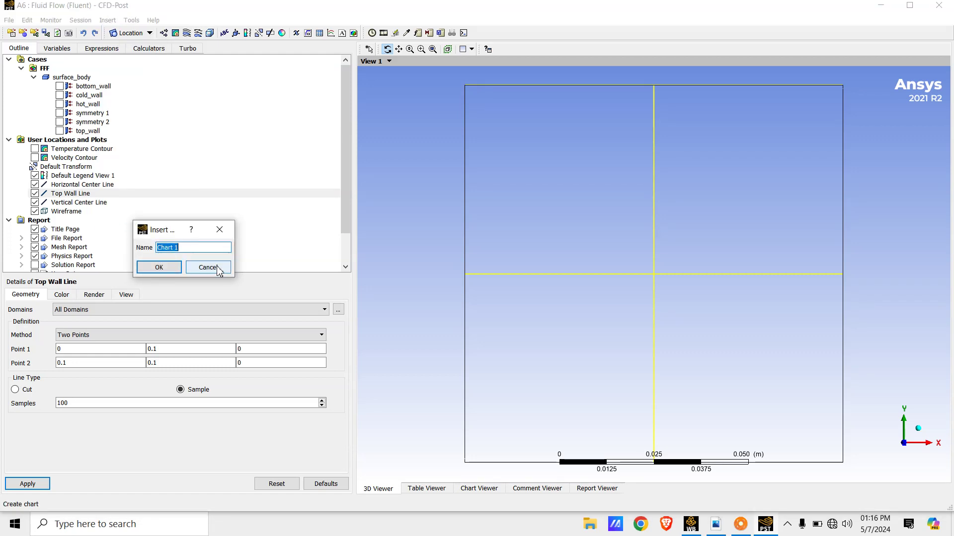
text(ChartTemp)
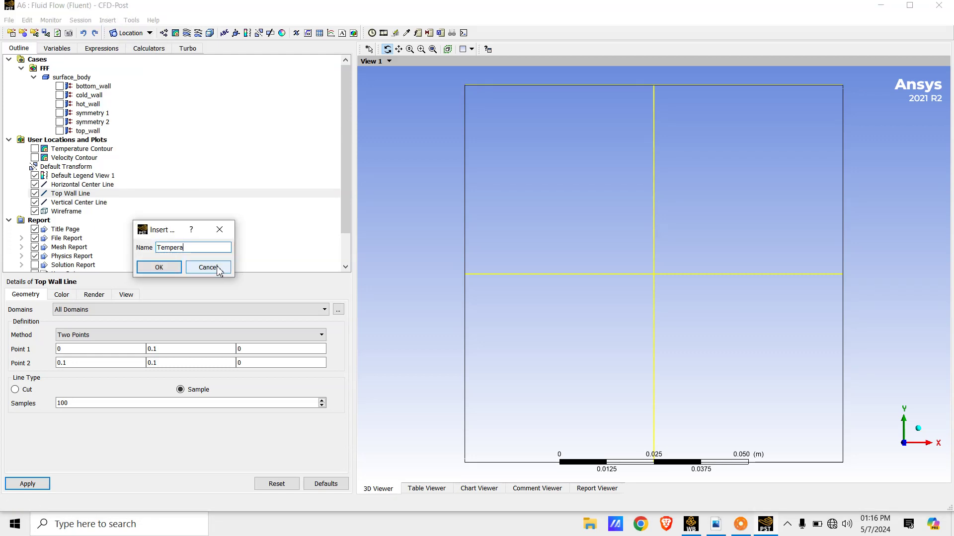
text(erature Variatio)
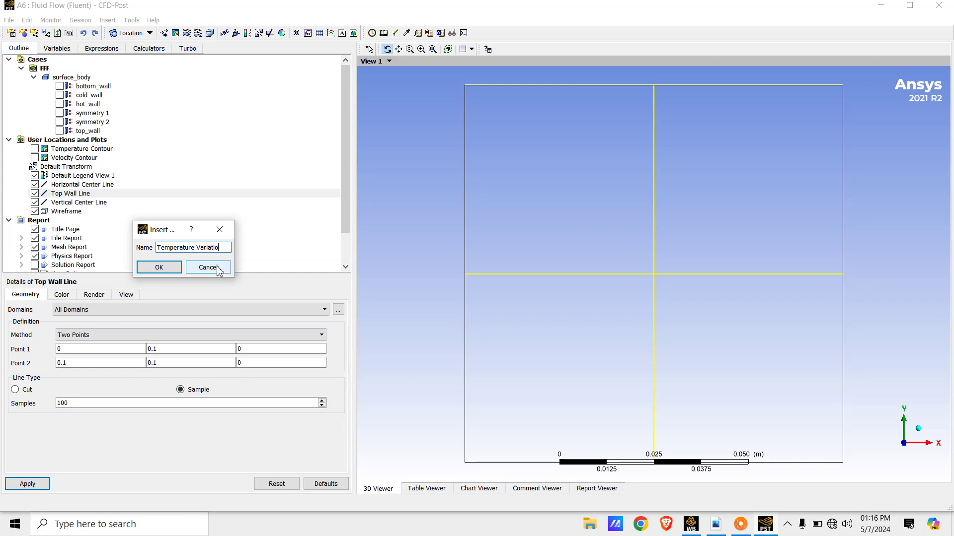
text(n at Top Wall)
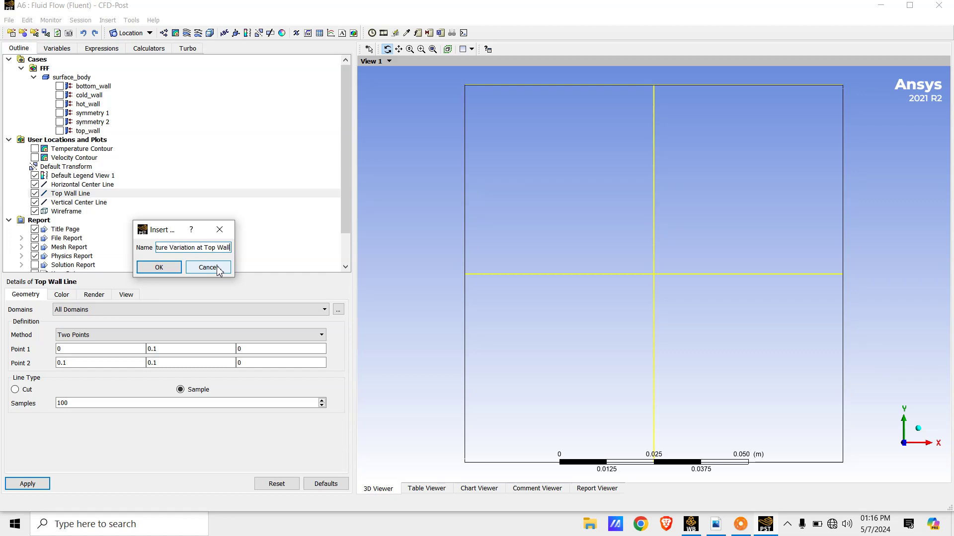
click(158, 267)
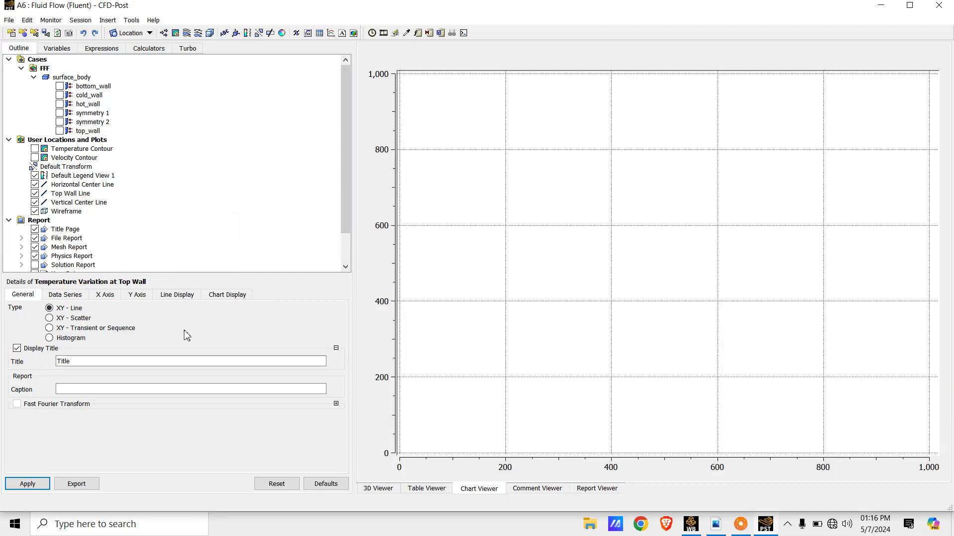
Step: Name the chart's data series "Temperature Variation at Top Wall" and set its location to Top Wall Line
click(67, 296)
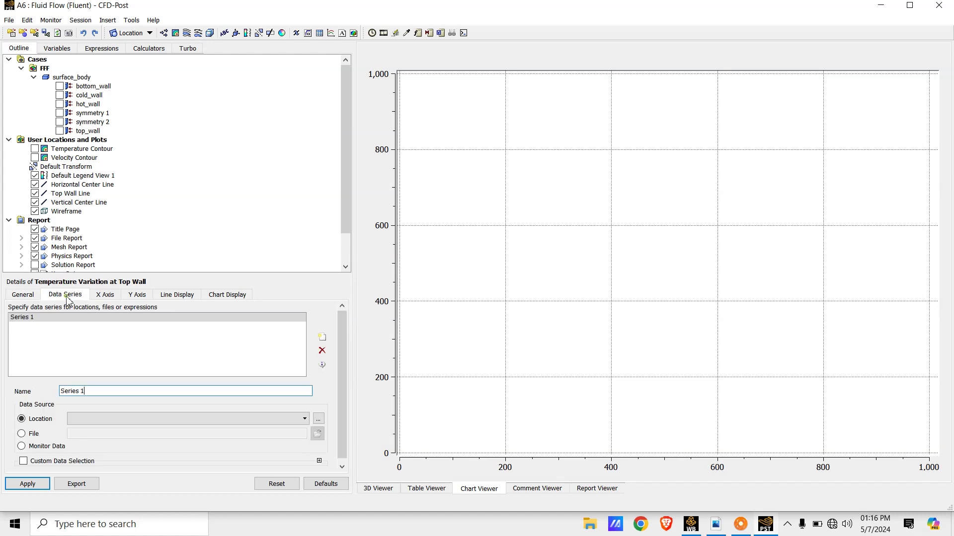
drag(97, 391, 61, 391)
text(Temperature Variation)
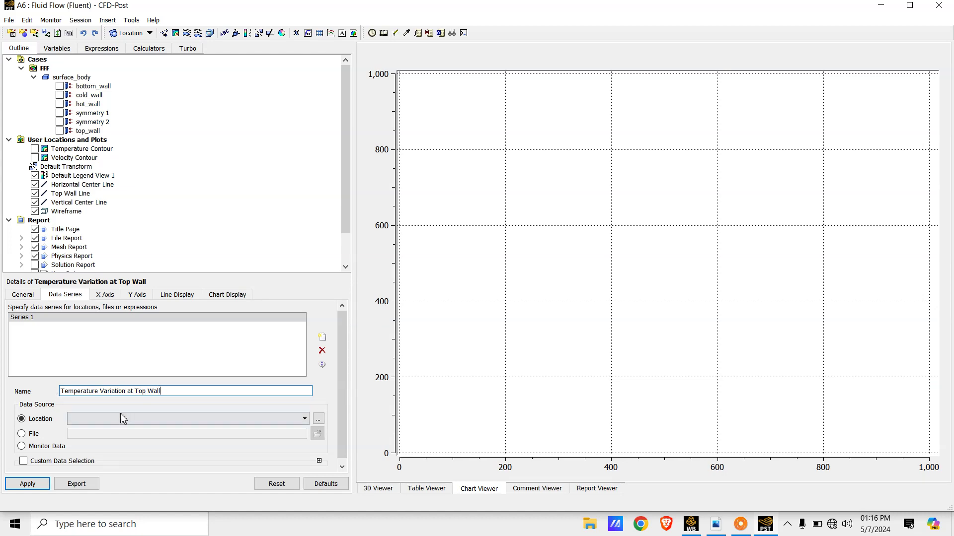
click(195, 422)
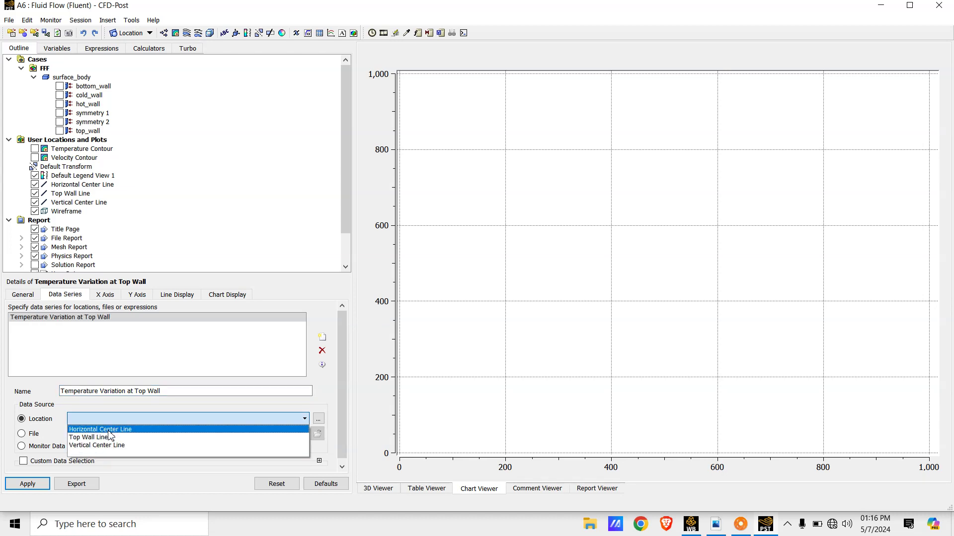
click(141, 438)
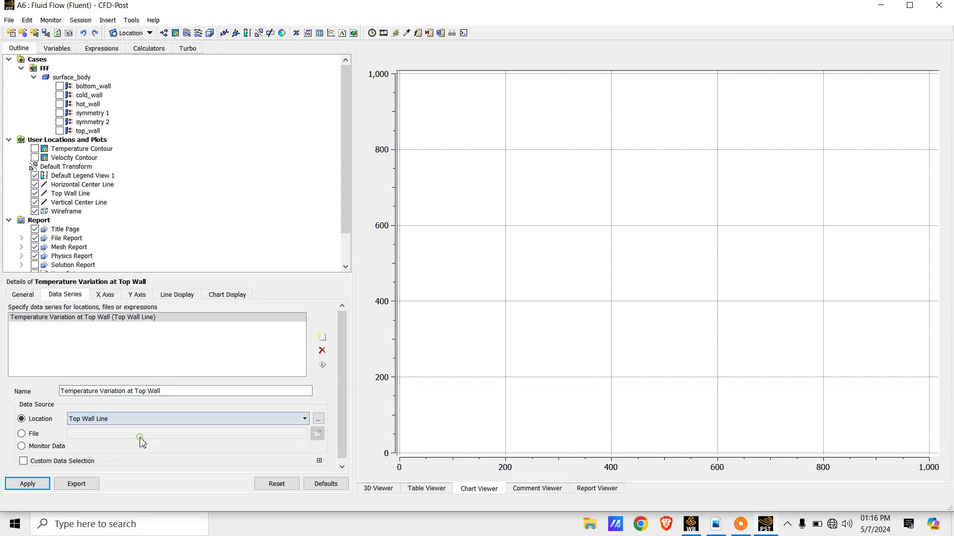
Step: Set the chart's Y axis variable to Temperature and apply it to plot the top wall temperature
click(141, 296)
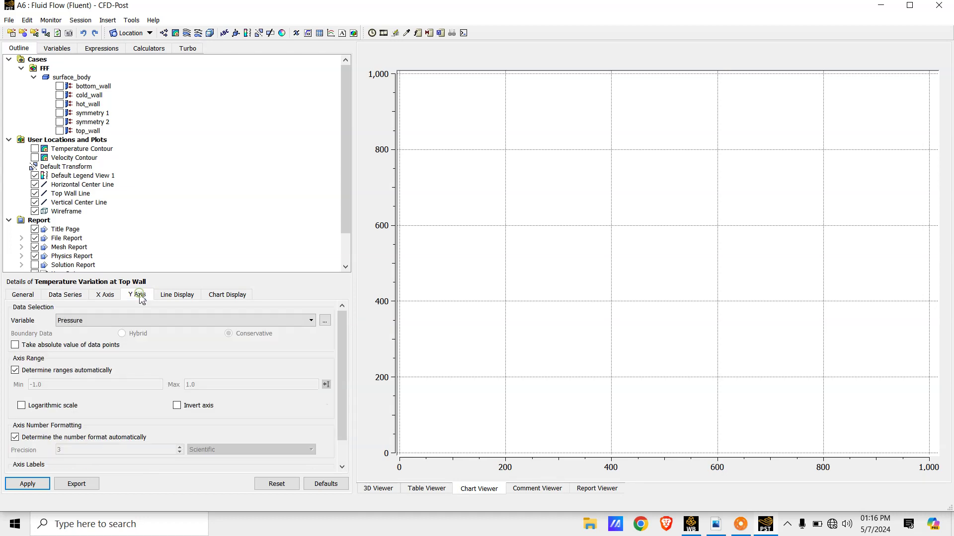
click(311, 319)
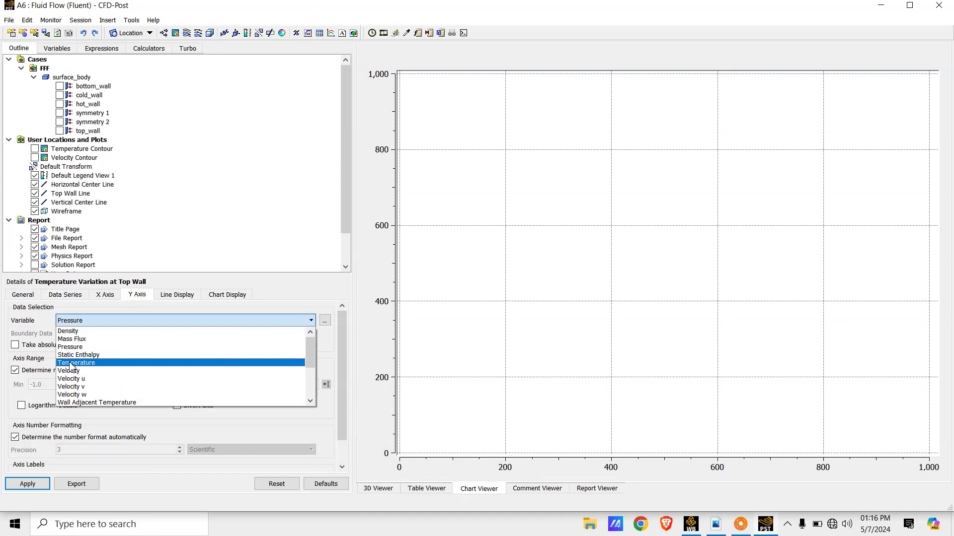
click(72, 363)
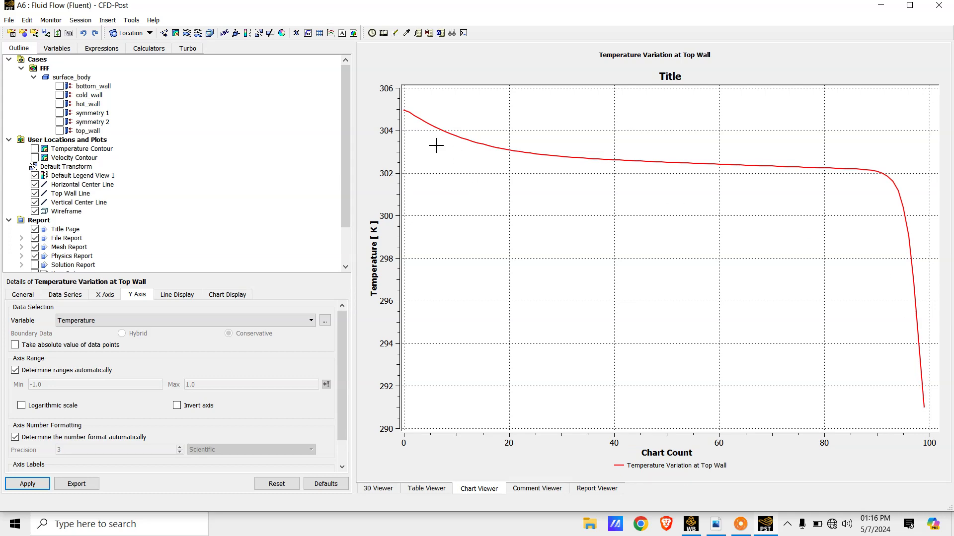
Step: Review the top wall temperature and termination criterion tasks in the assignment PDF in Adobe Reader, and return to CFD-Post
key(alt+Tab)
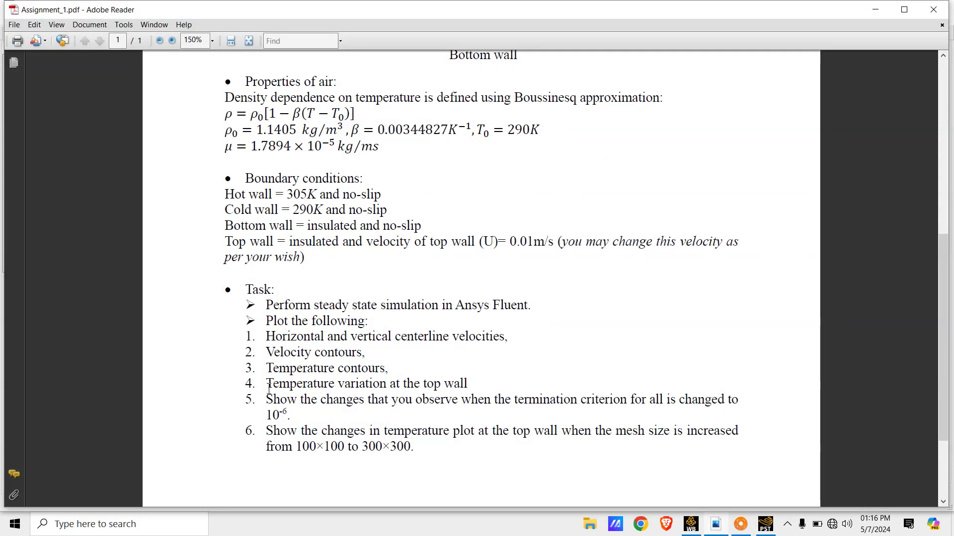
drag(267, 385, 471, 380)
click(478, 377)
drag(267, 401, 308, 420)
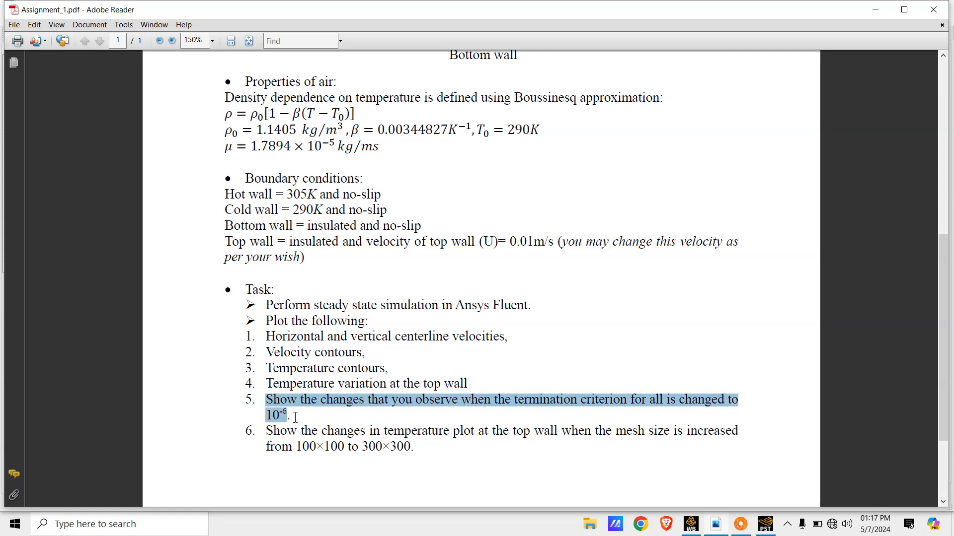
click(295, 417)
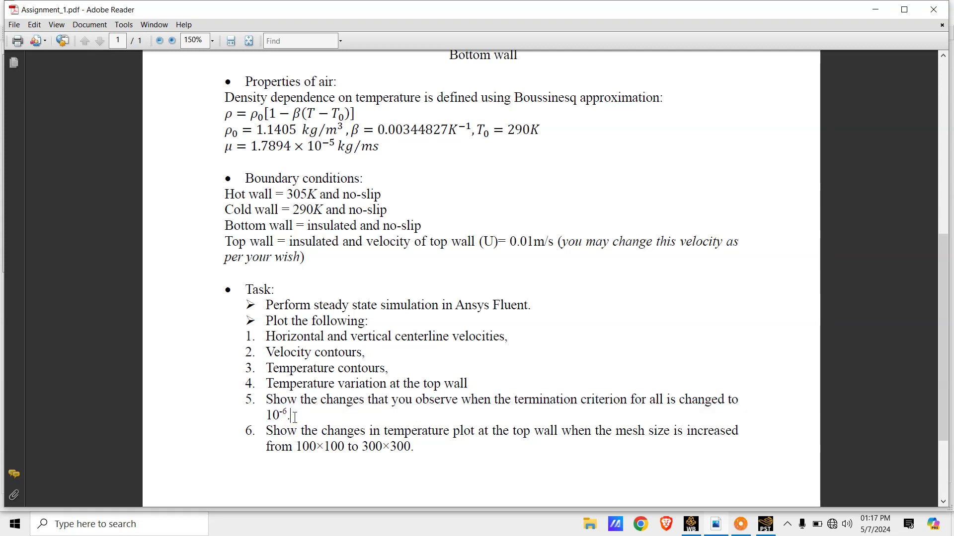
drag(272, 415, 289, 415)
click(294, 415)
click(708, 530)
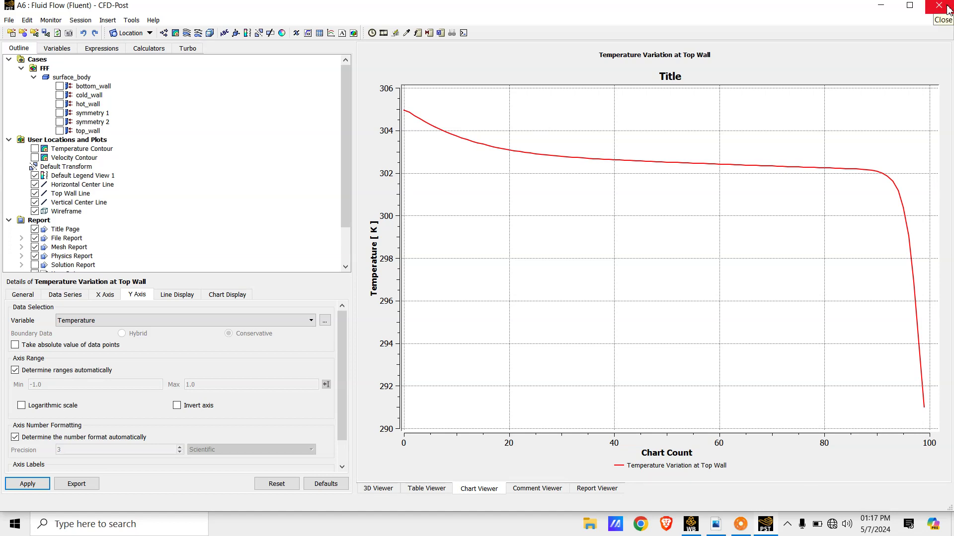
Step: Close CFD-Post and reopen the Setup cell from Workbench in Fluent, accepting the edit warning and the launcher's default settings
click(938, 6)
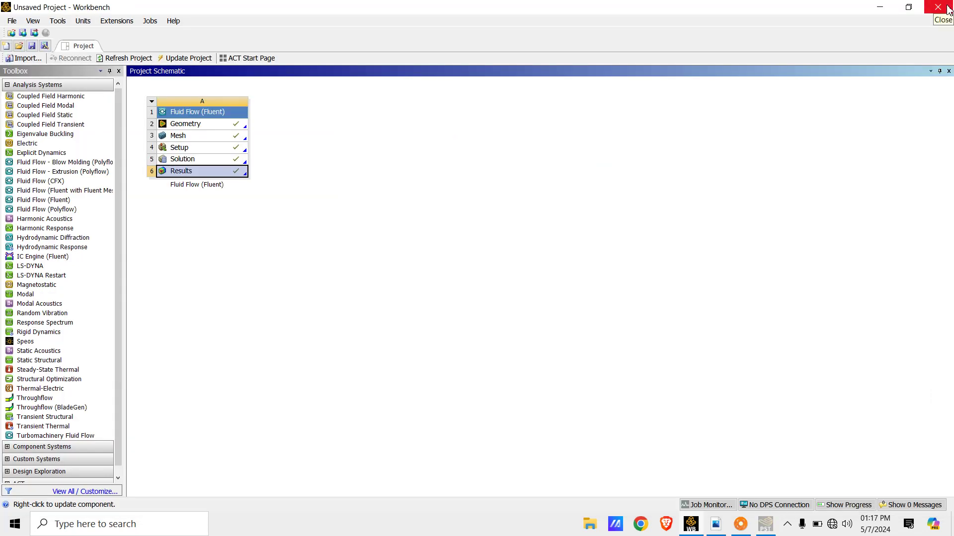
double_click(219, 148)
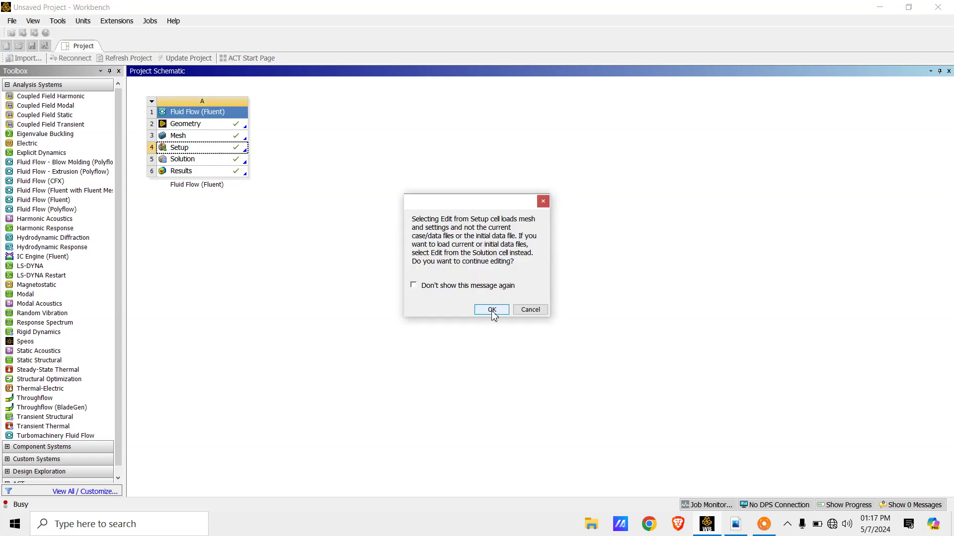
click(492, 310)
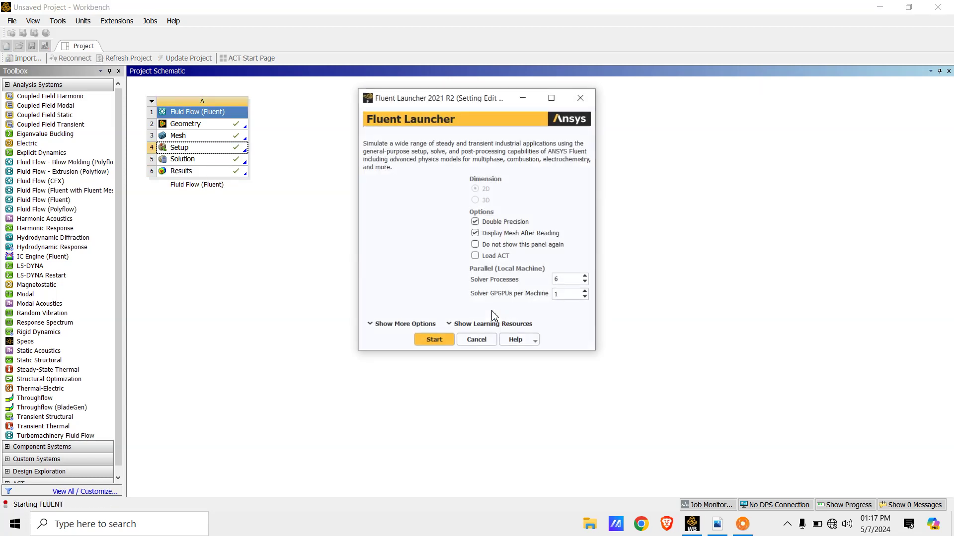
click(451, 342)
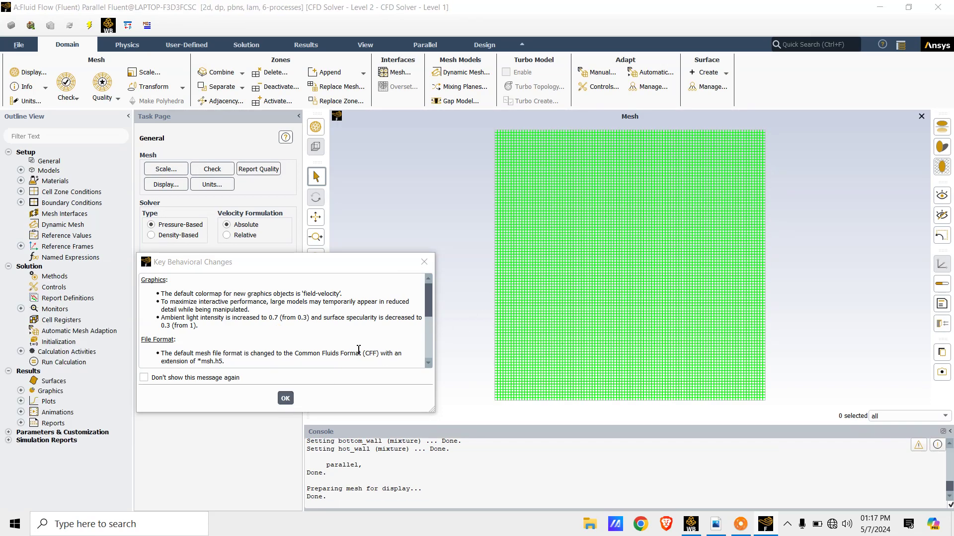
click(285, 398)
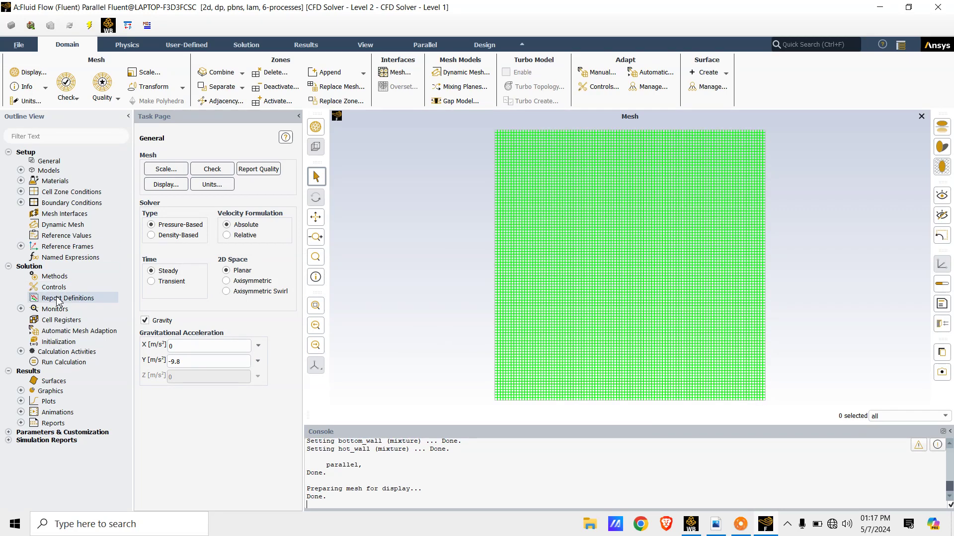
Step: Check the required termination criterion in the assignment PDF in Adobe Reader, and return to Fluent
click(716, 524)
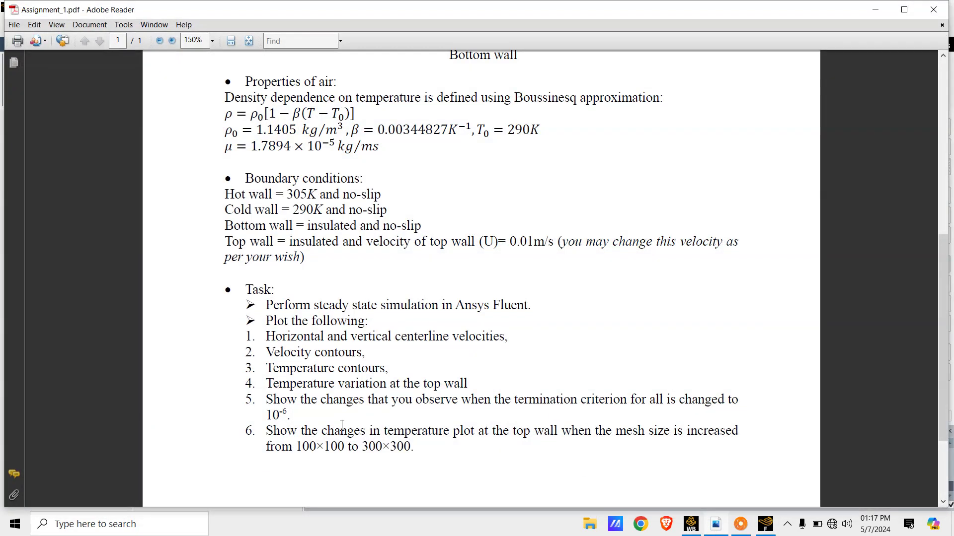
mouse_move(288, 416)
mouse_down()
mouse_move(267, 415)
mouse_move(288, 415)
mouse_up()
click(309, 417)
click(716, 524)
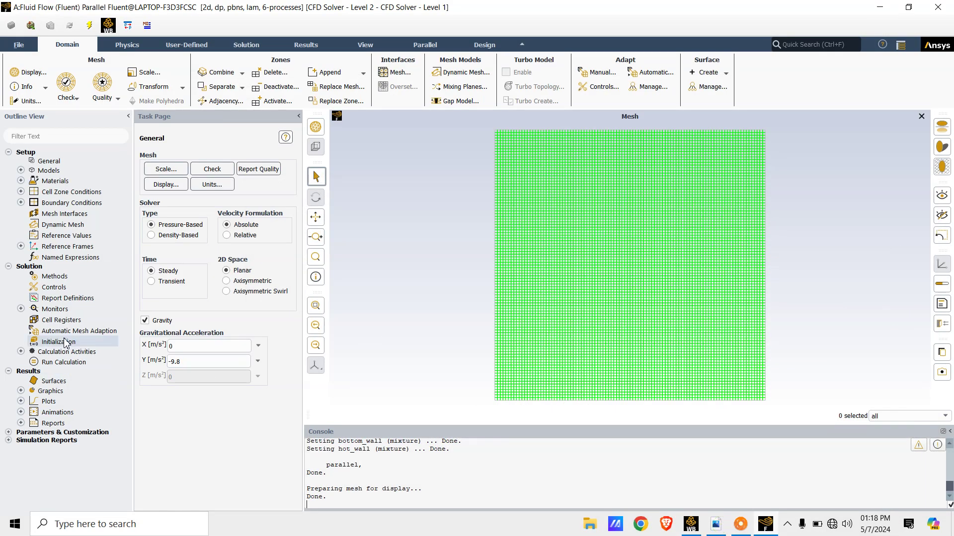
Step: Set the absolute residual criteria for continuity, x-velocity and y-velocity to 1e-06
click(20, 308)
click(70, 320)
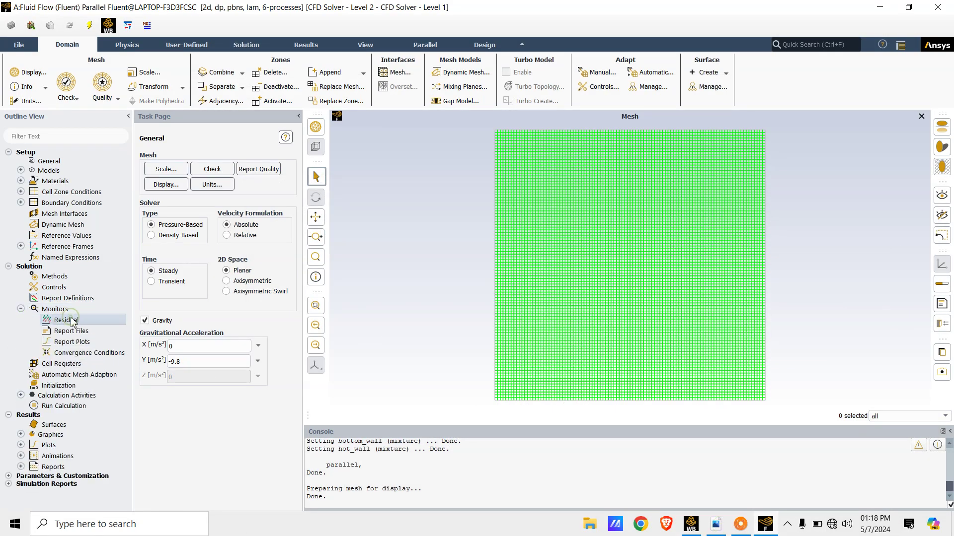
double_click(73, 321)
click(423, 349)
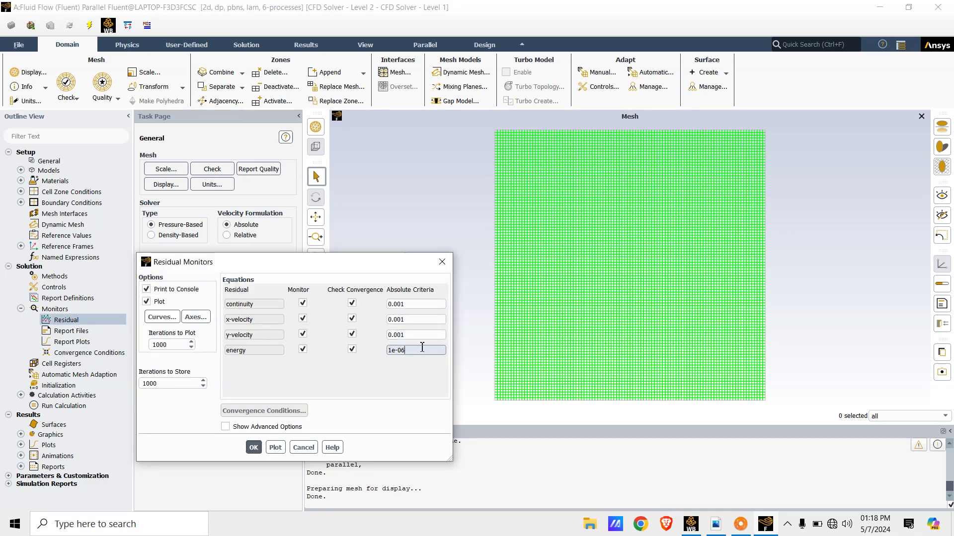
drag(422, 347, 383, 309)
text(1e-06)
text(1e-06)
text(1e-06)
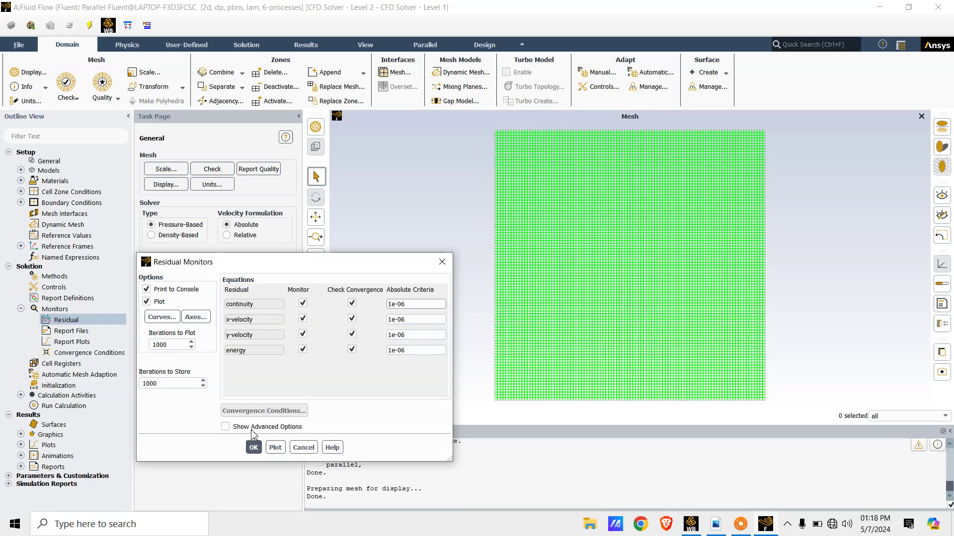
click(253, 447)
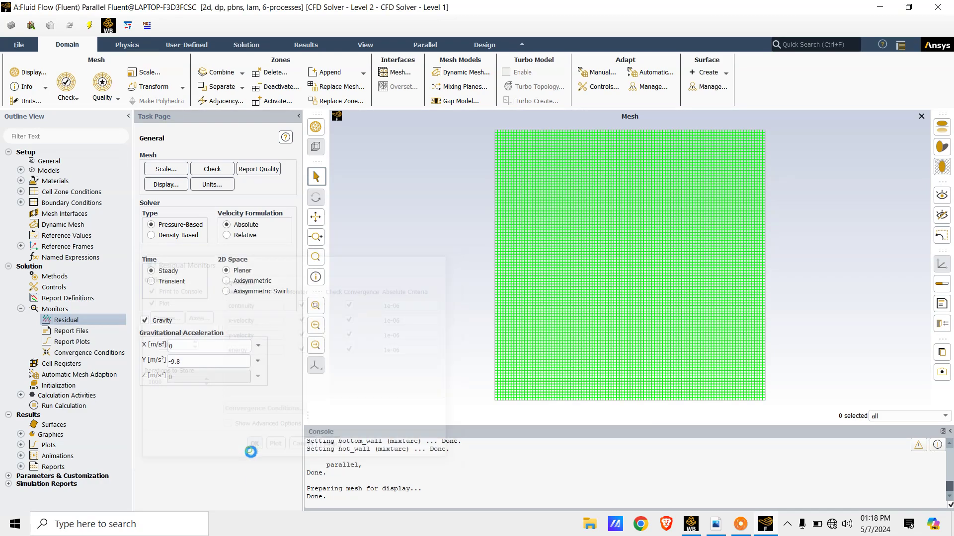
Step: Initialize the solution with hybrid initialization and run the calculation for up to 1000 iterations
click(58, 385)
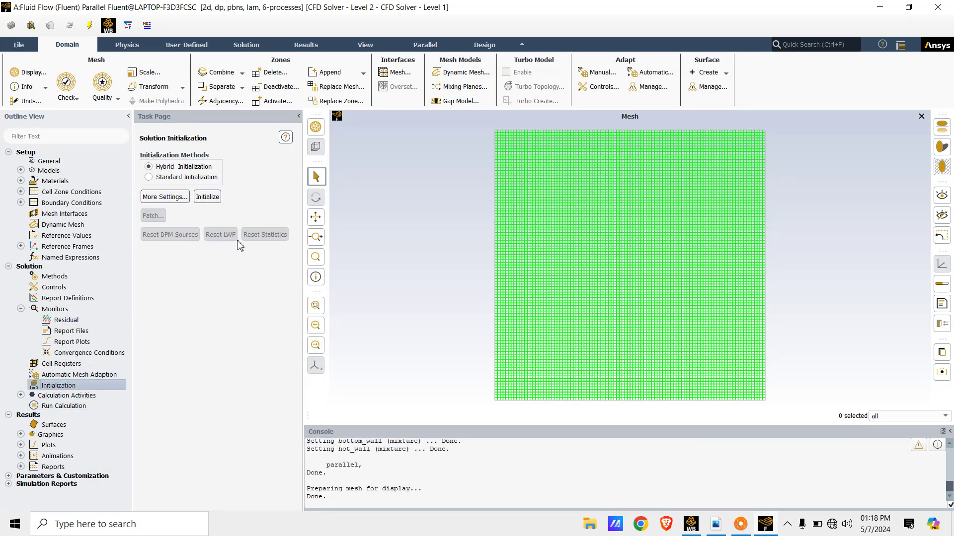
click(207, 197)
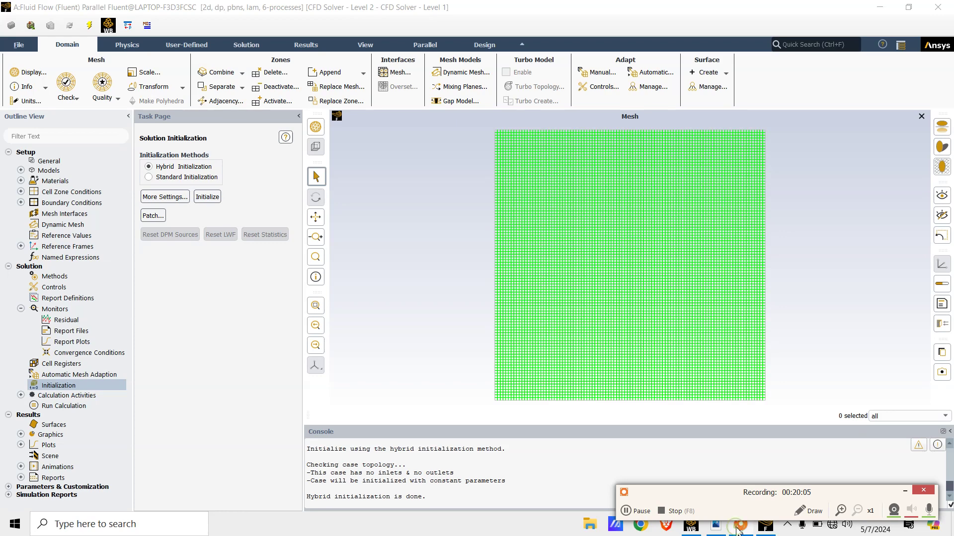
click(905, 491)
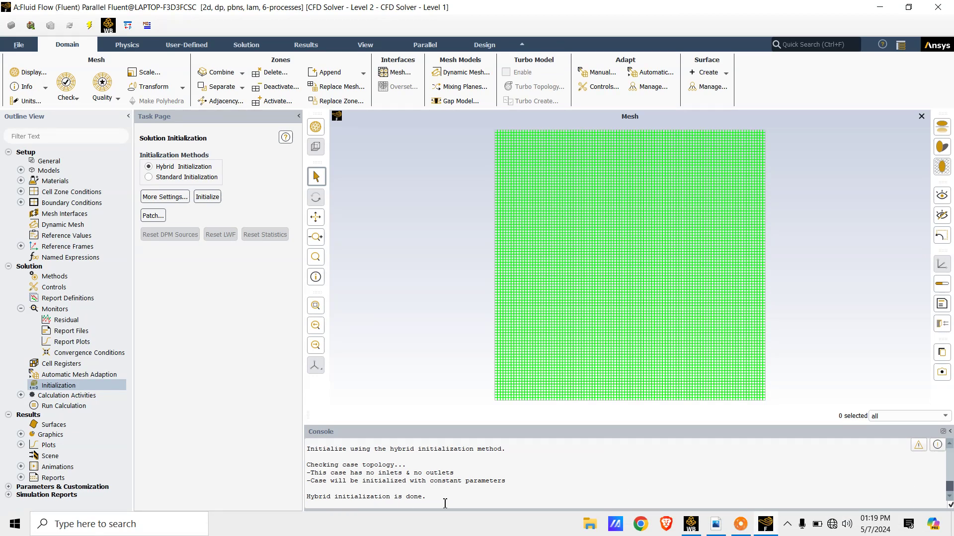
click(62, 406)
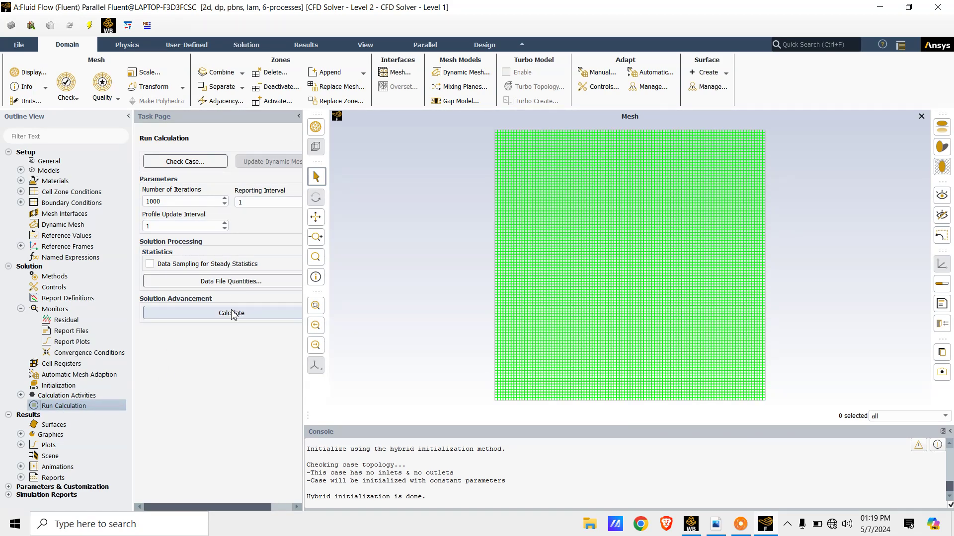
click(233, 314)
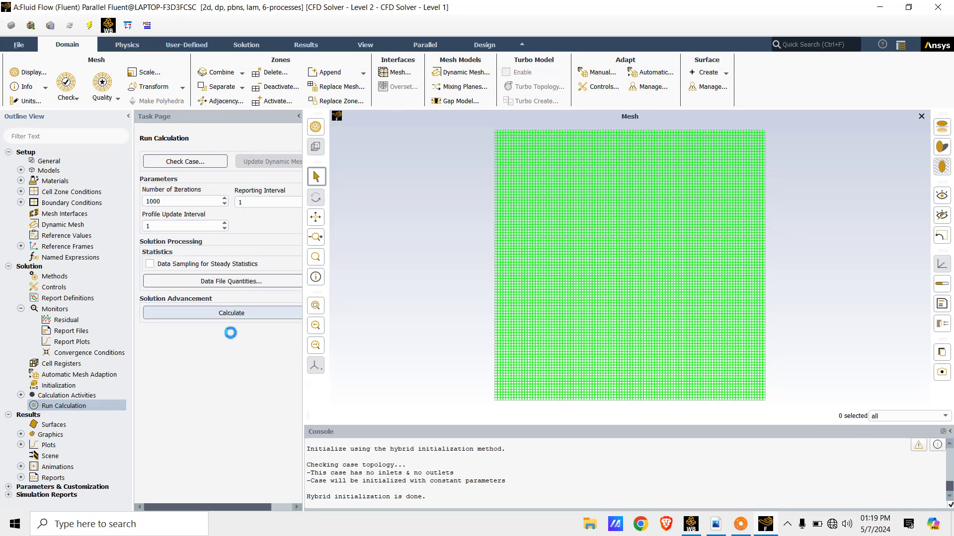
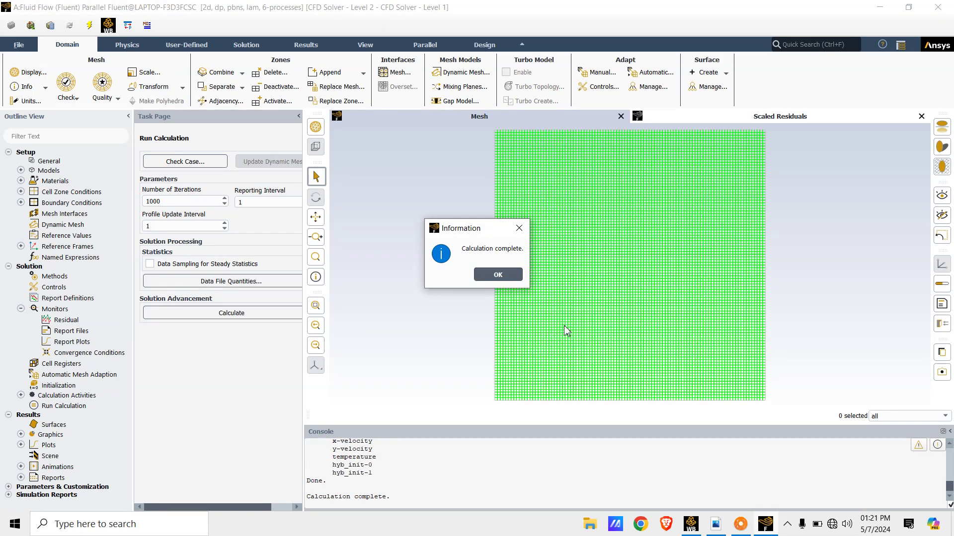
click(511, 274)
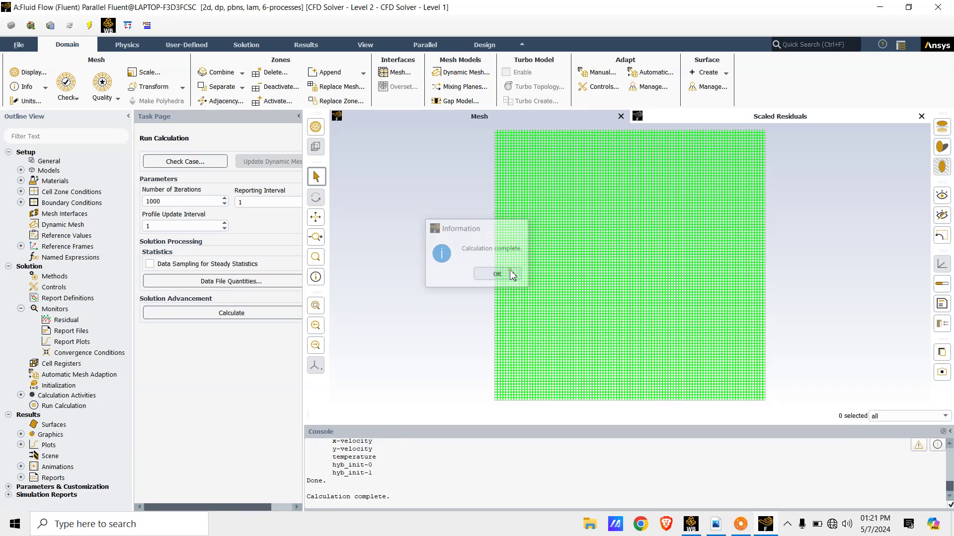
Step: Quit Fluent, then update the Results cell in Workbench and open it in CFD-Post
click(937, 7)
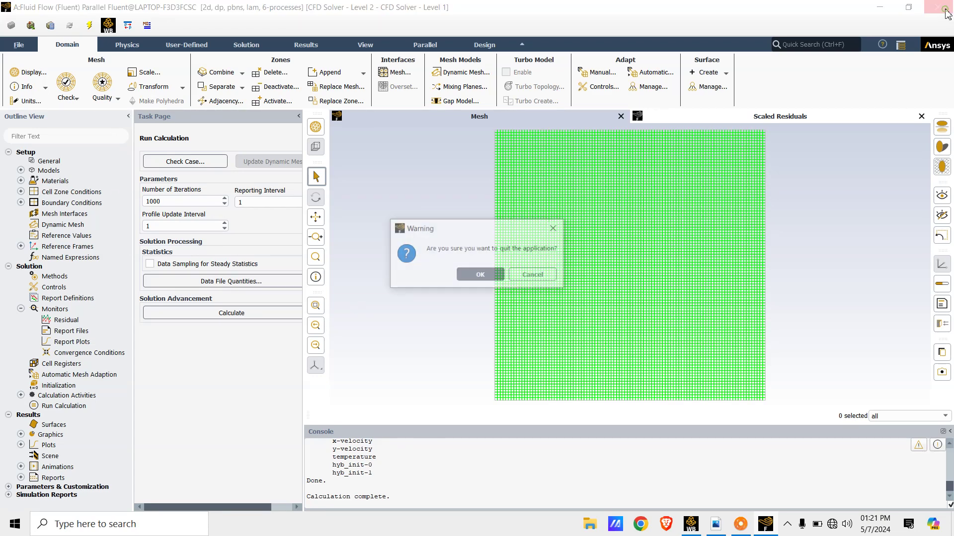
click(485, 273)
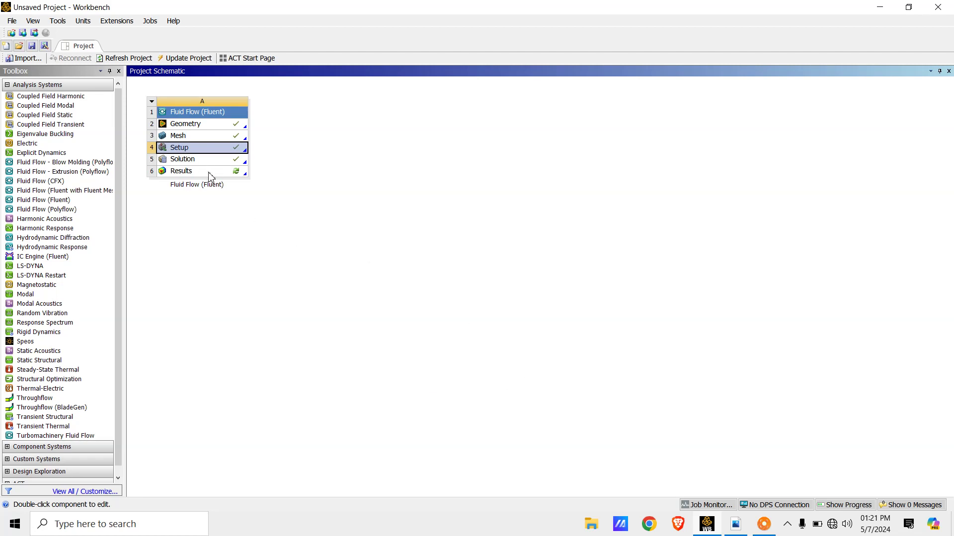
right_click(209, 174)
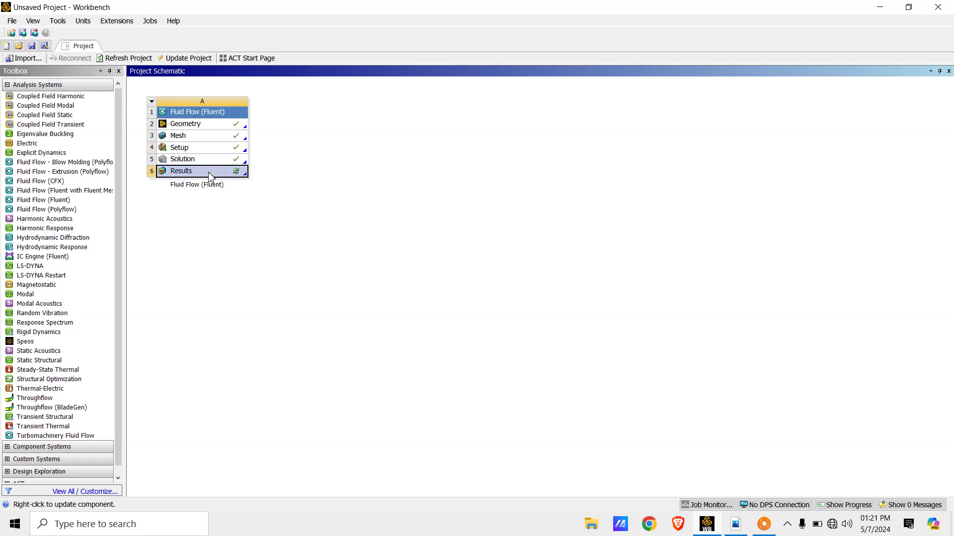
click(245, 230)
right_click(219, 174)
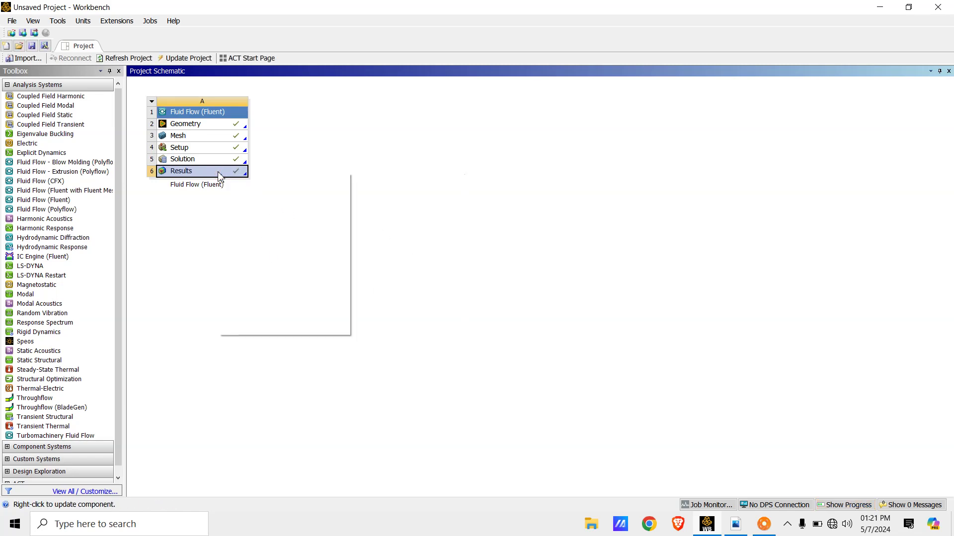
click(251, 178)
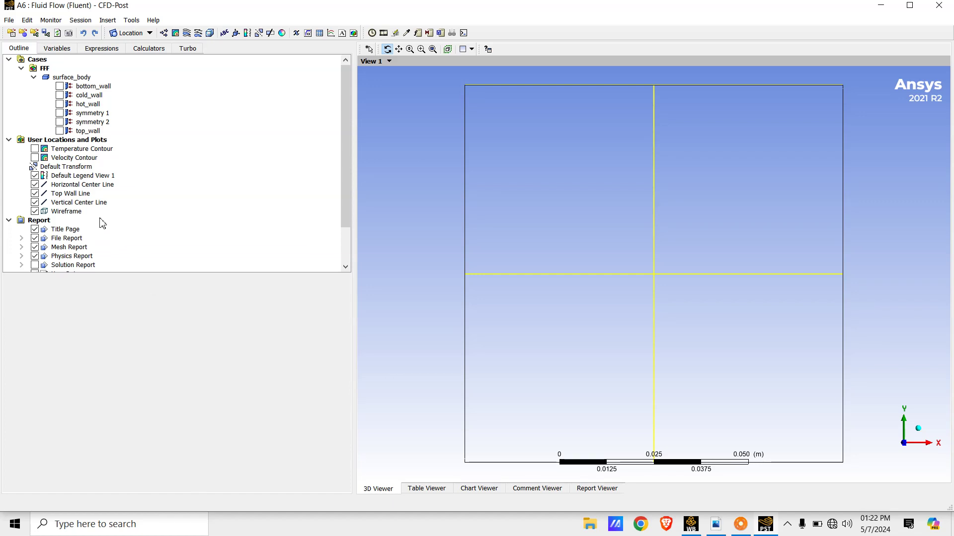
Step: Examine the charts for temperature variation at the top wall, vertical center line velocity and horizontal center line velocity
scroll(139, 234, down, 2)
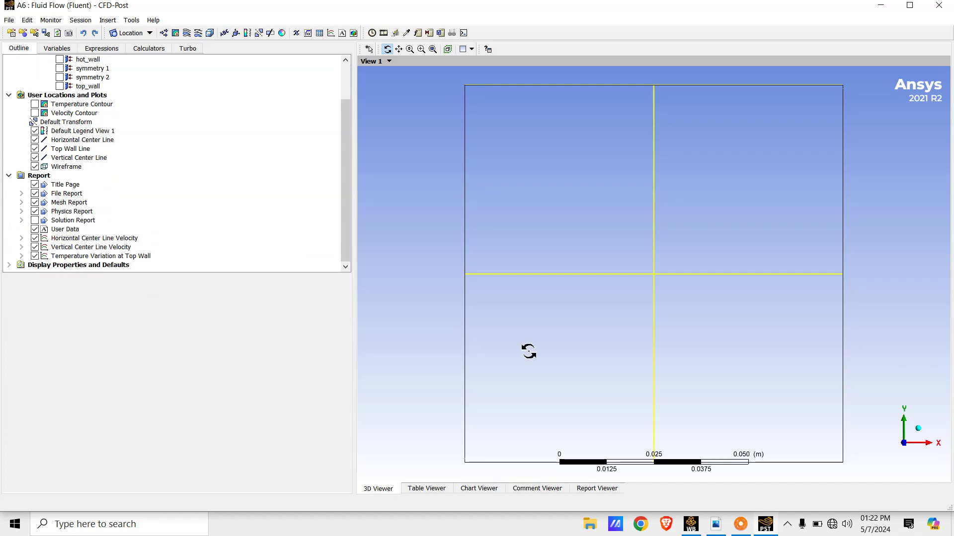
click(480, 489)
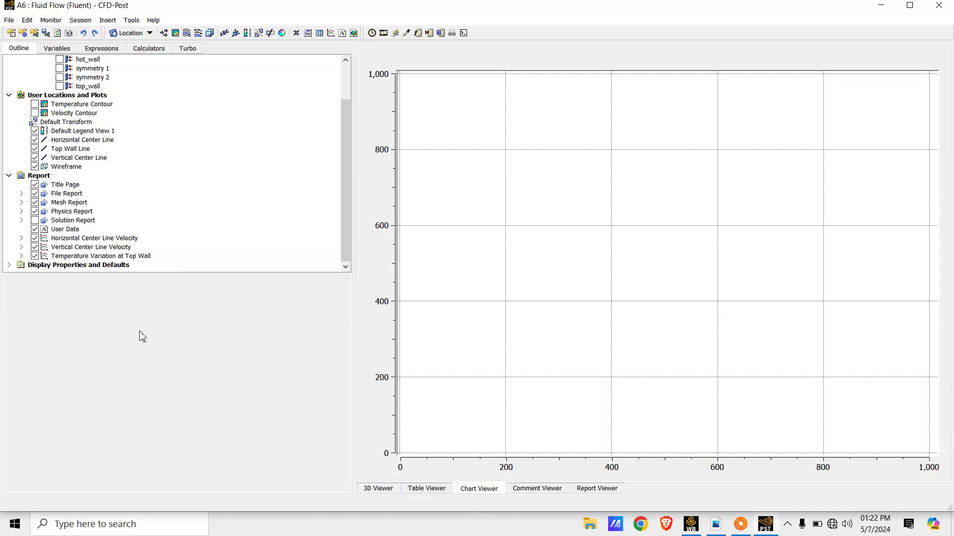
double_click(99, 257)
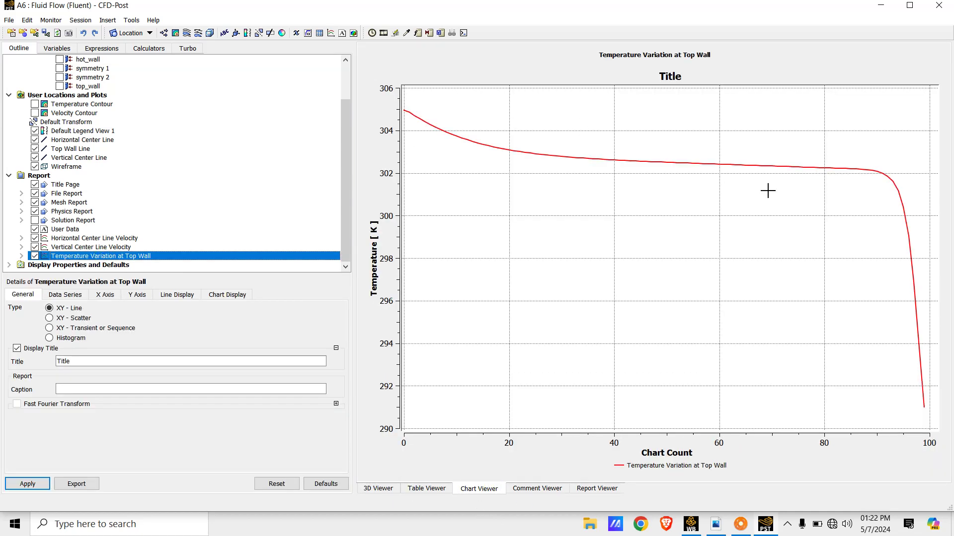
double_click(100, 248)
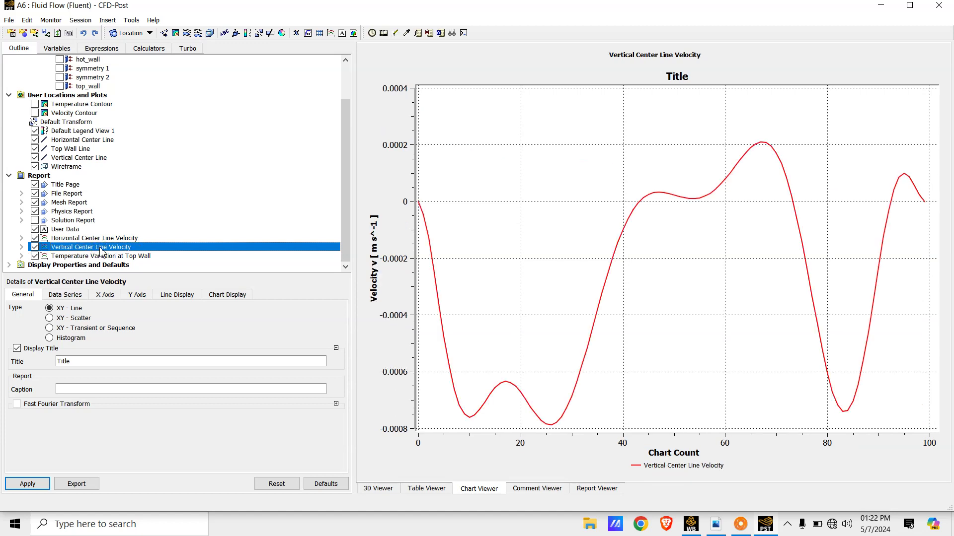
double_click(108, 239)
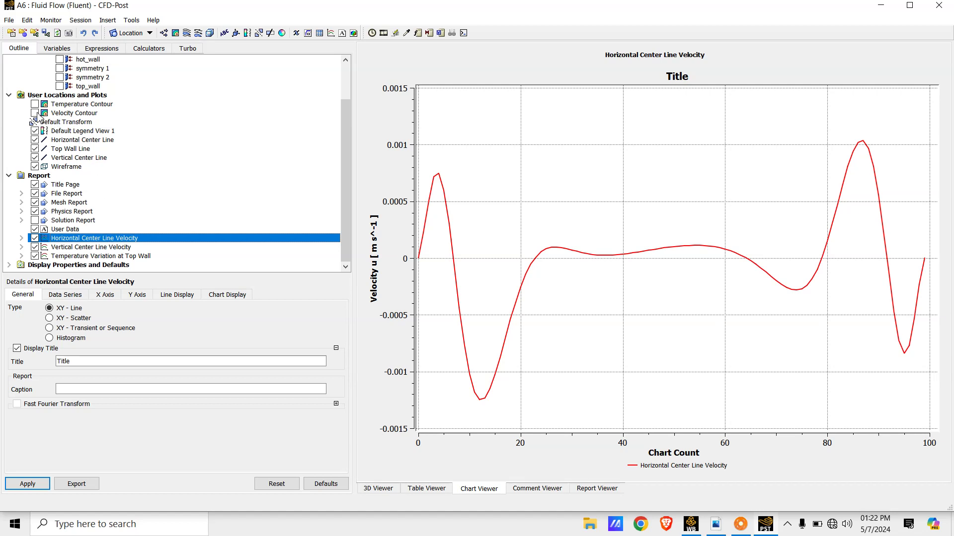
Step: View the velocity contour and the temperature contour one after the other in the 3D view, hiding each after inspection
click(385, 488)
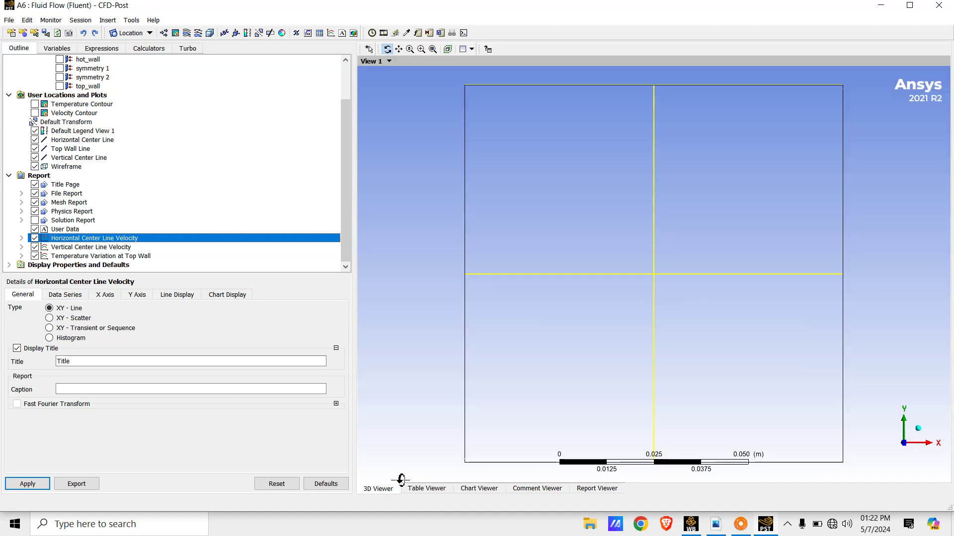
click(35, 114)
scroll(40, 124, up, 2)
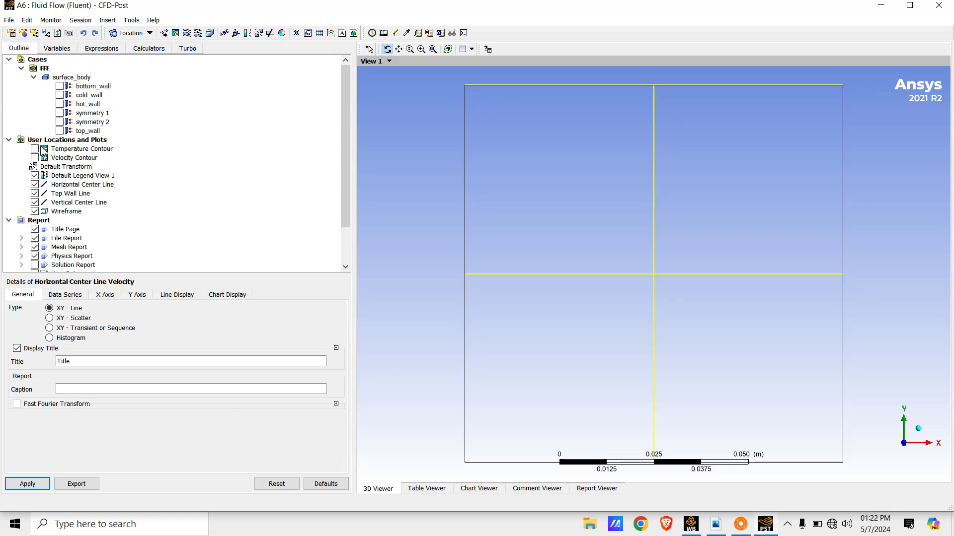
click(34, 158)
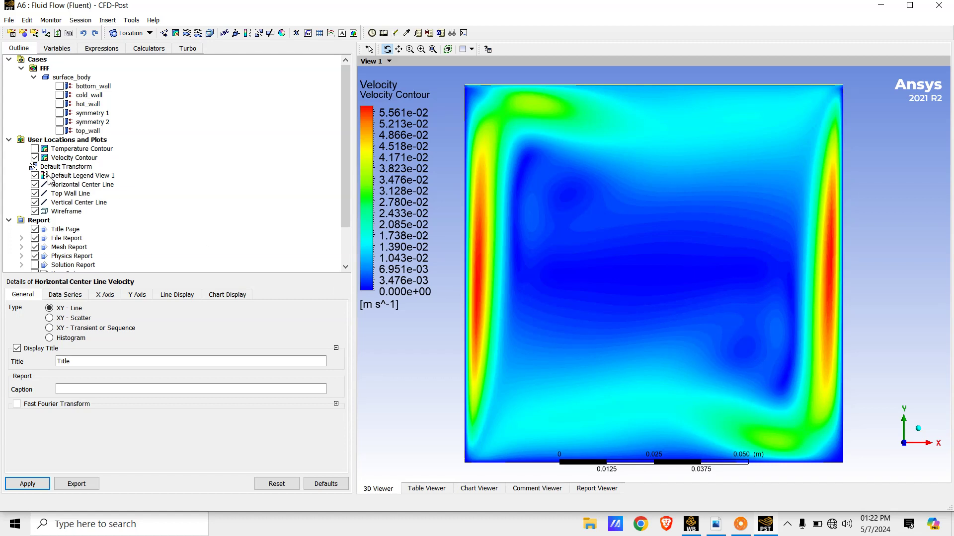
click(34, 158)
click(35, 149)
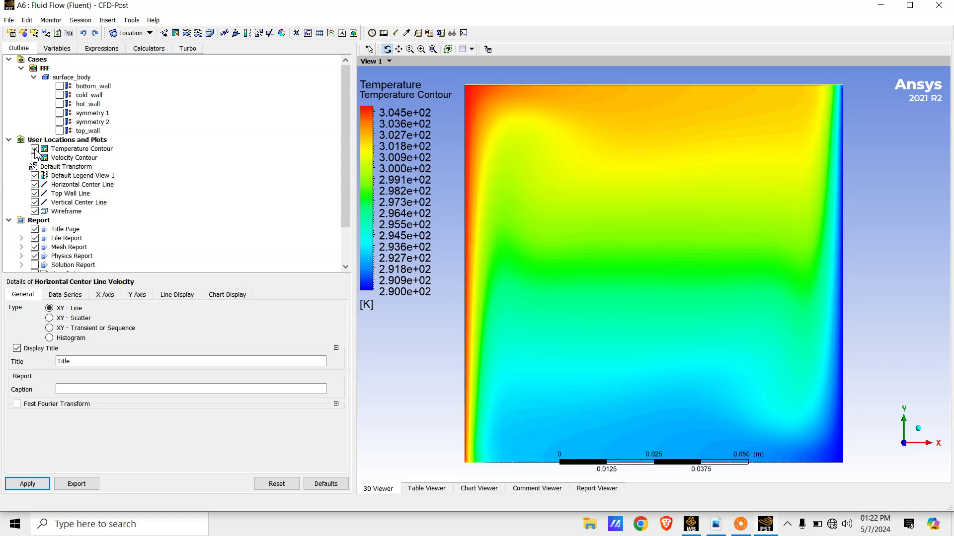
click(35, 149)
Step: Check the mesh refinement task in the assignment PDF in Adobe Reader, and return to Workbench
click(716, 527)
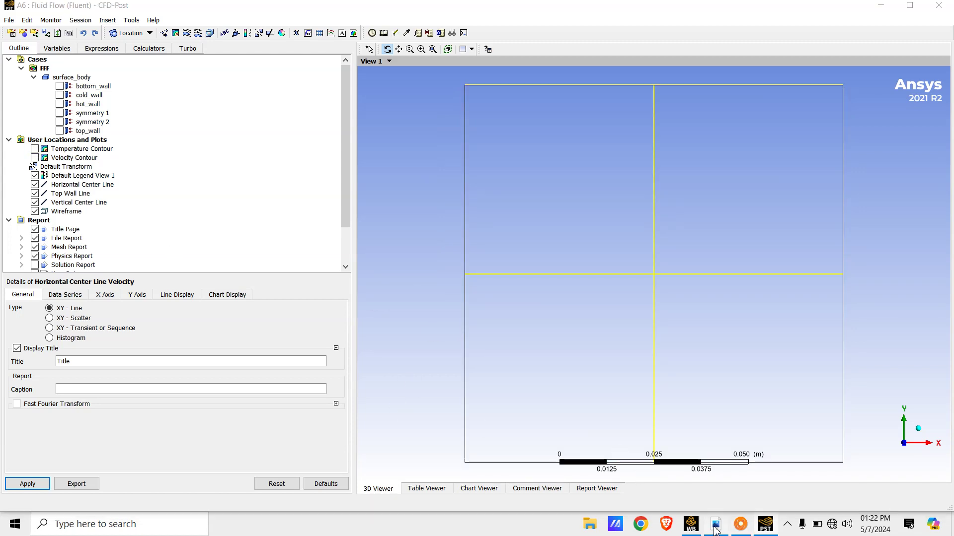
drag(266, 431, 368, 455)
click(432, 456)
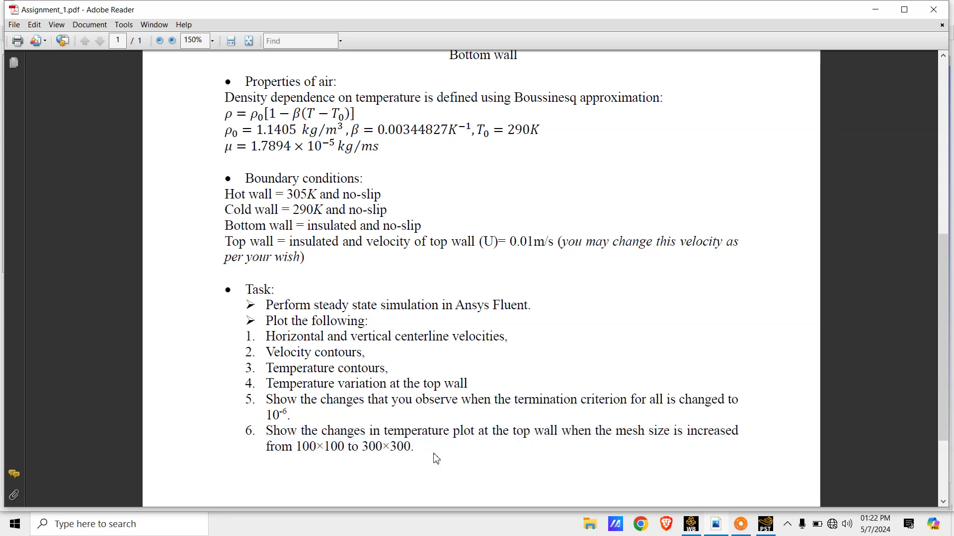
key(alt+Tab)
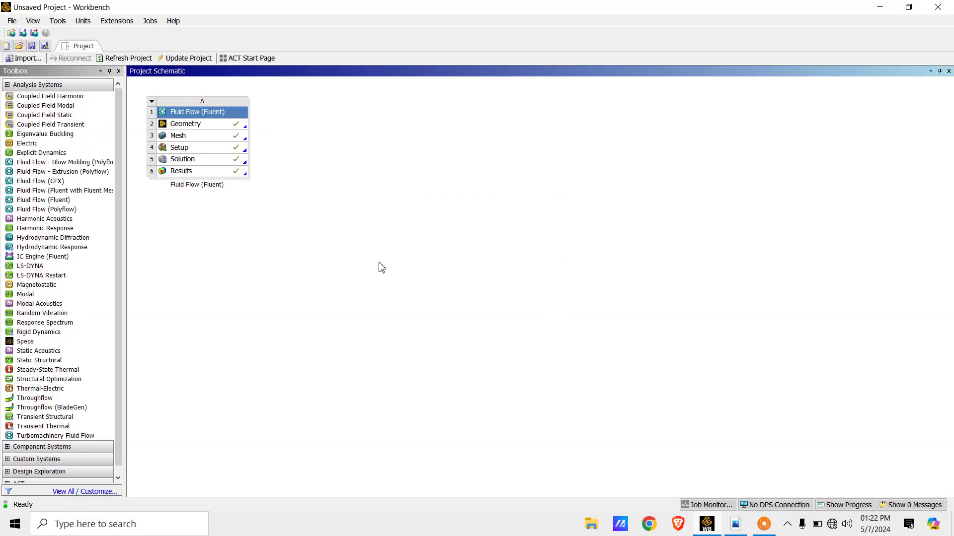
Step: Duplicate the Fluid Flow (Fluent) system and open the copy's Mesh cell in Meshing
click(151, 102)
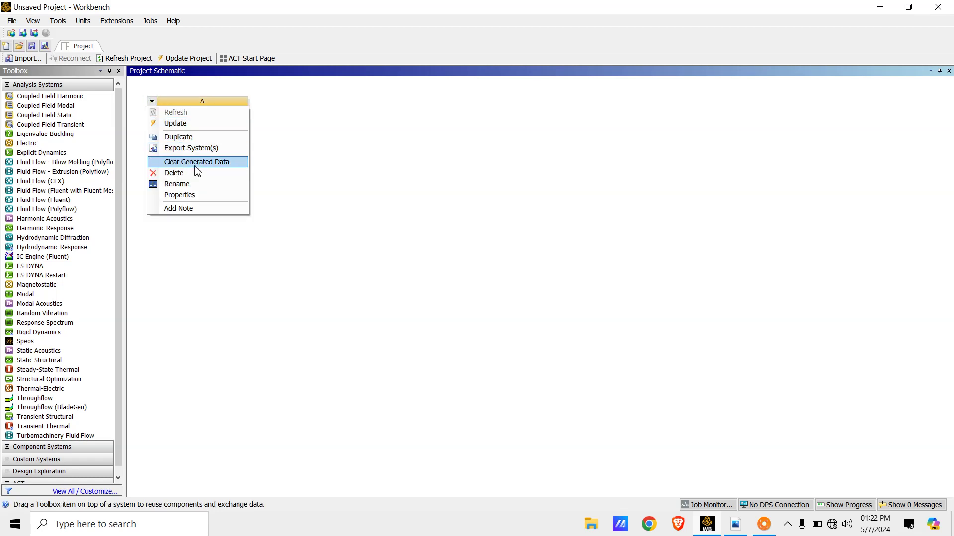
click(184, 139)
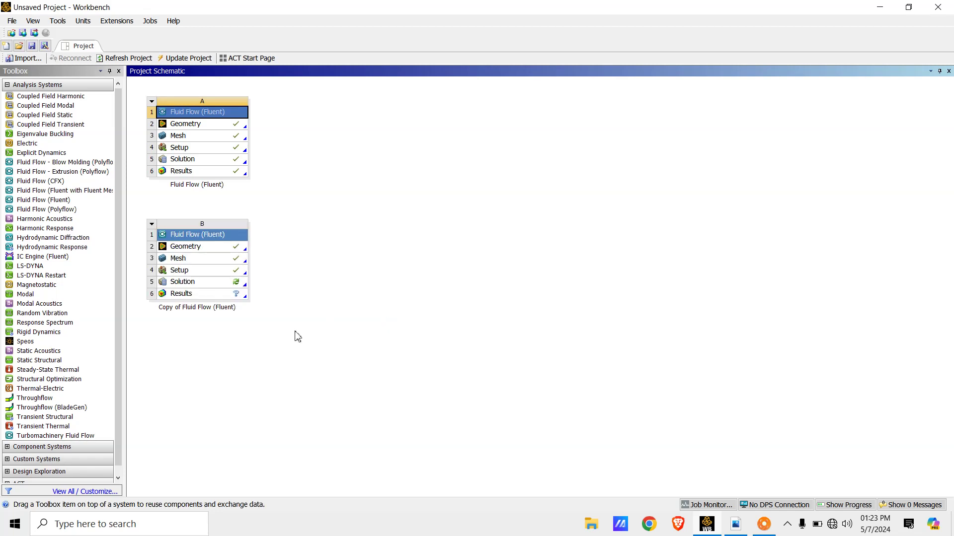
click(209, 259)
right_click(210, 262)
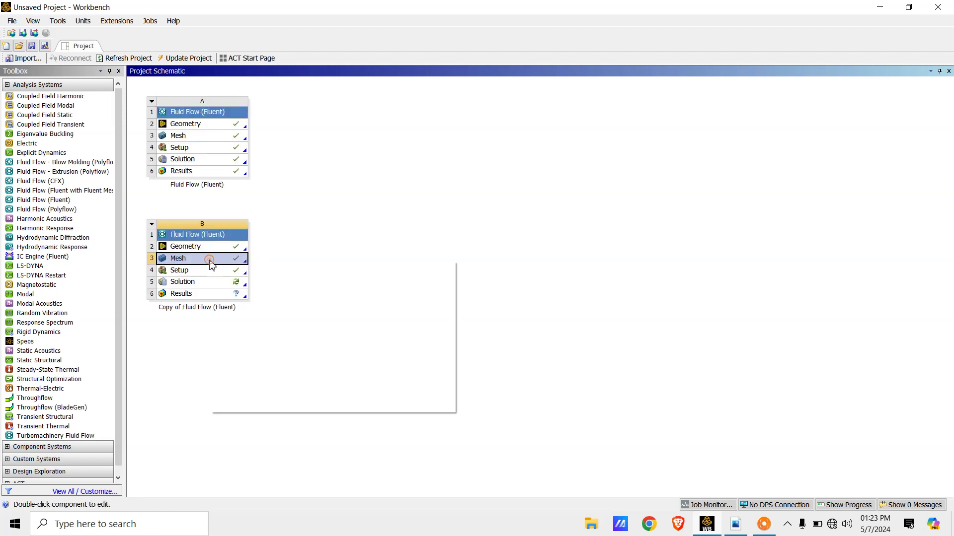
click(234, 265)
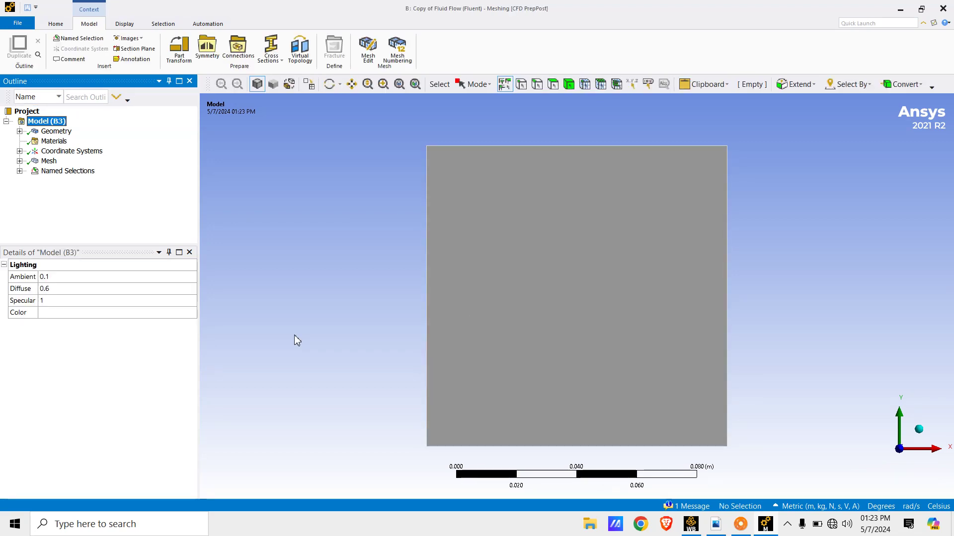
Step: Set the Edge Sizing's number of divisions to 300 and generate the mesh
click(48, 161)
click(20, 161)
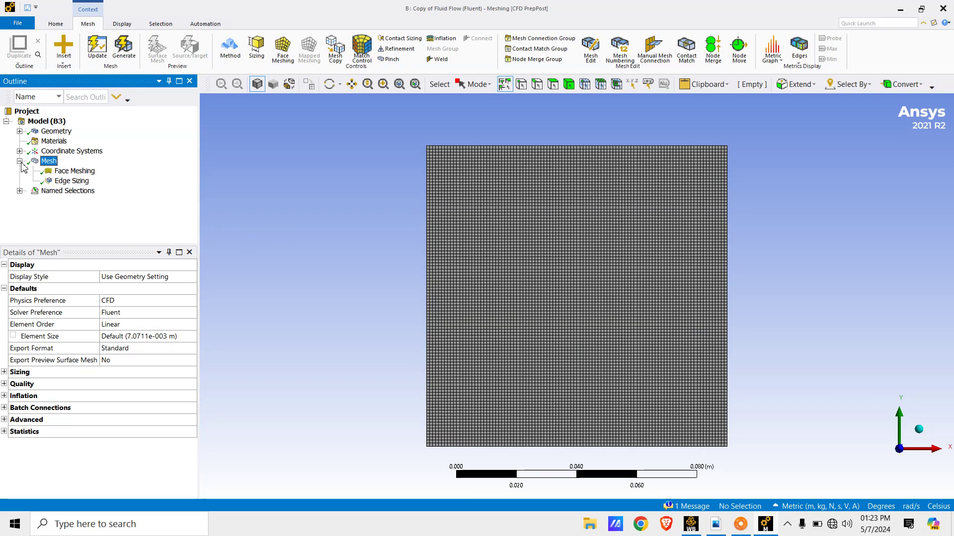
click(72, 181)
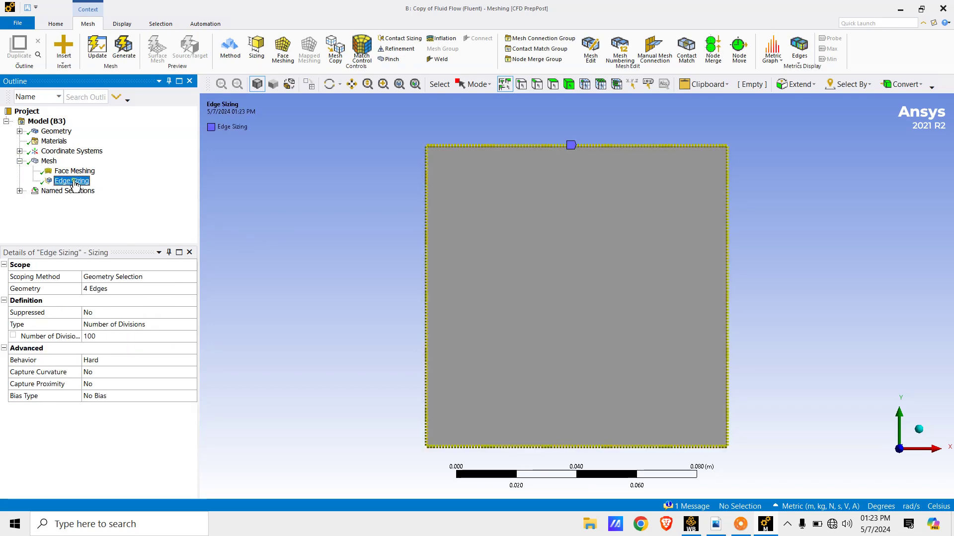
click(105, 337)
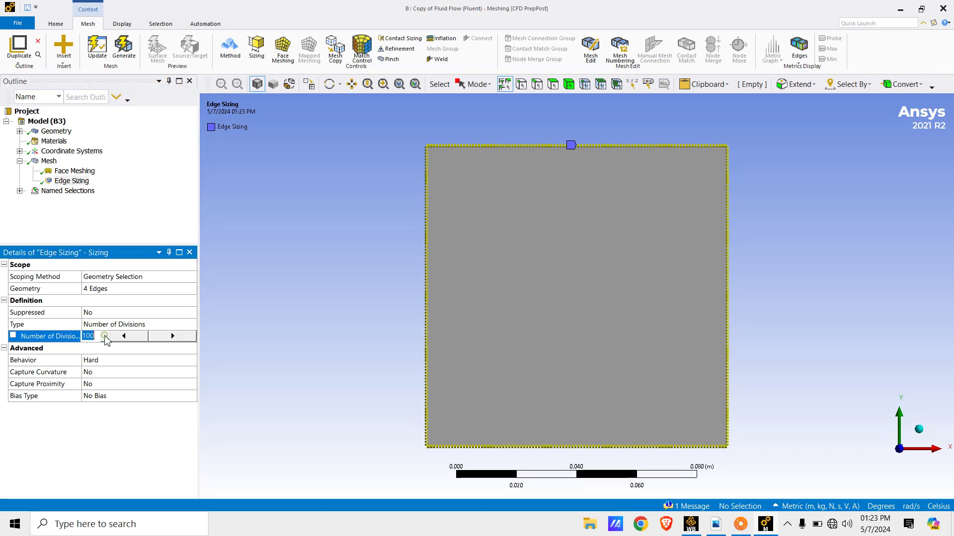
text(30)
key(Return)
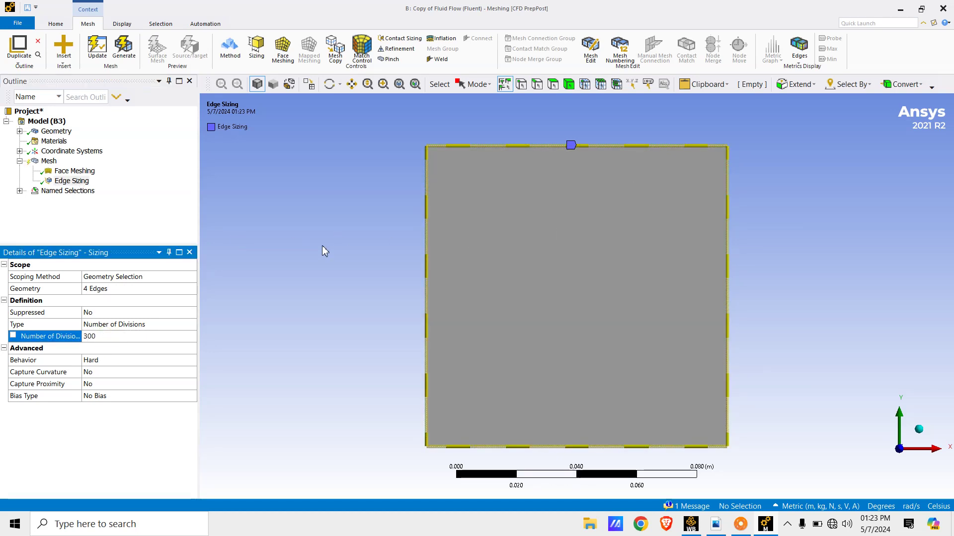
click(122, 55)
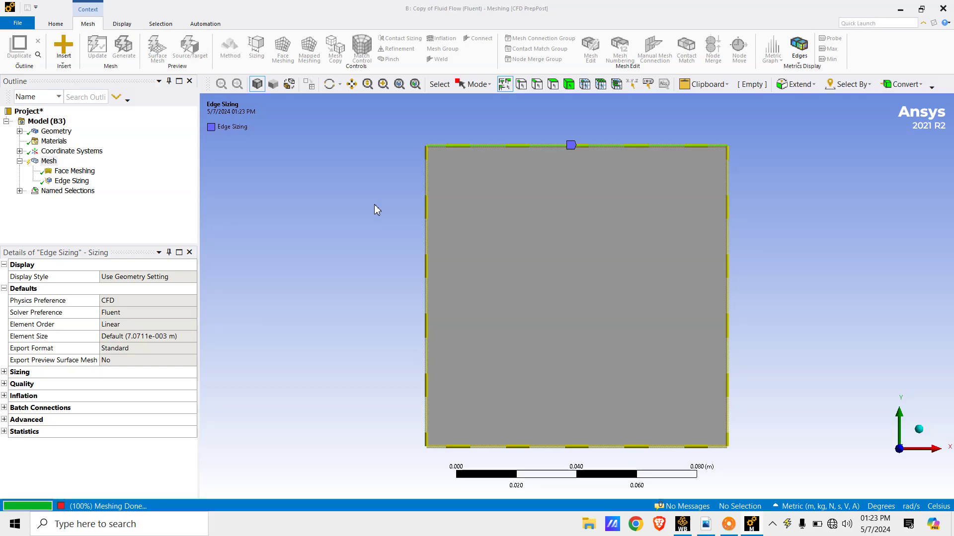
Step: Inspect the regenerated mesh, update it for Fluent, and return to Workbench
scroll(566, 256, up, 6)
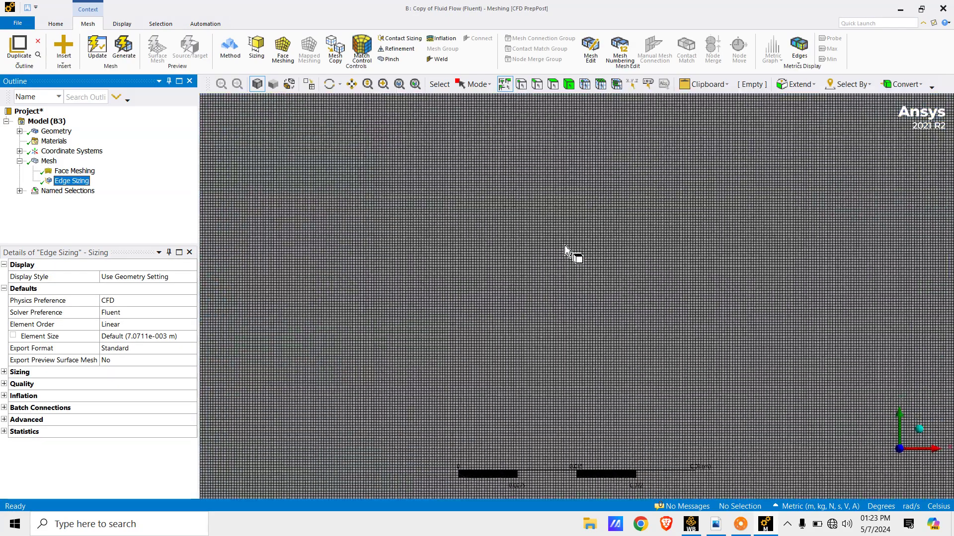
scroll(564, 245, up, 8)
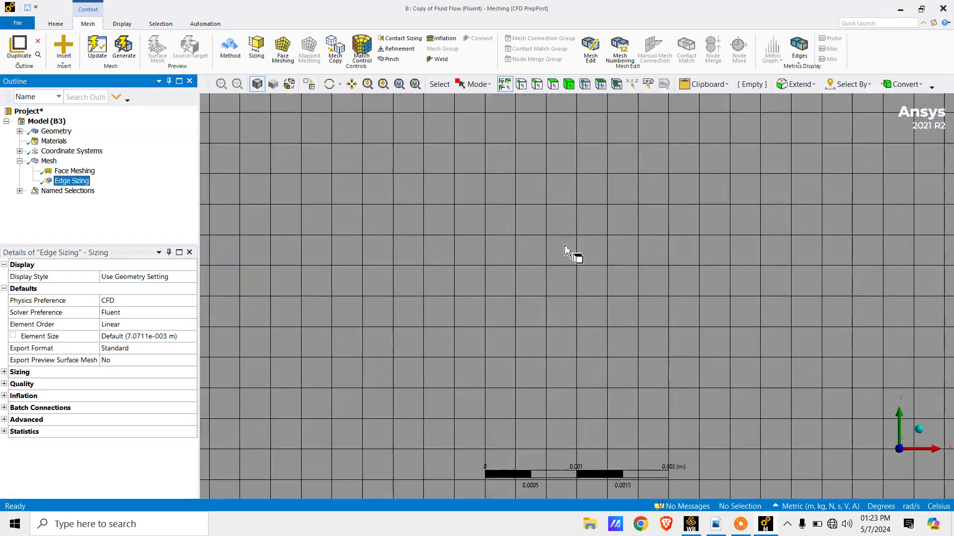
scroll(565, 248, down, 8)
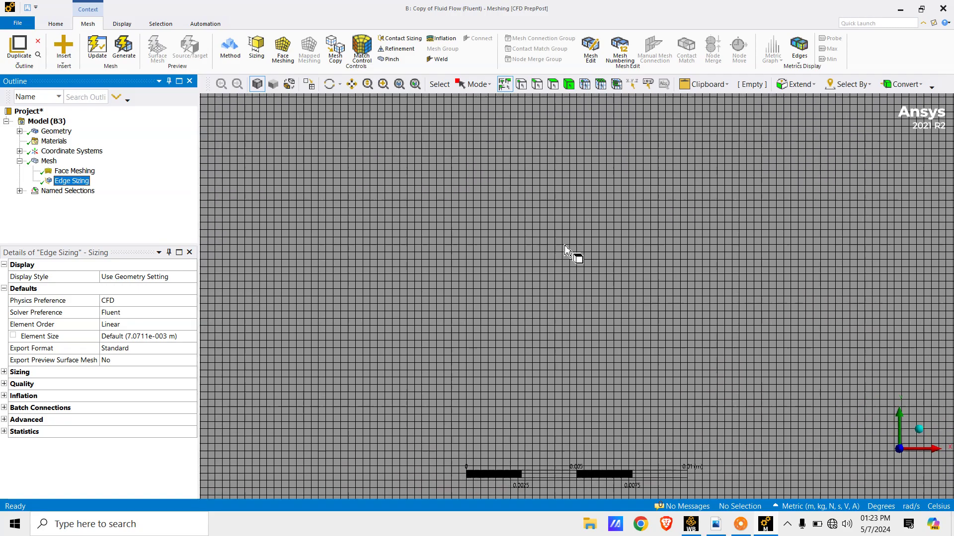
scroll(566, 253, down, 5)
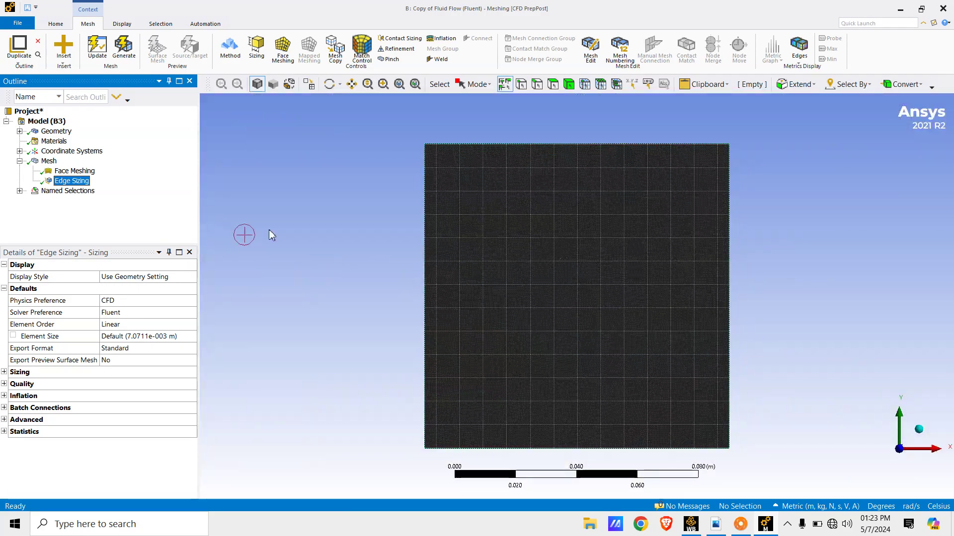
click(349, 241)
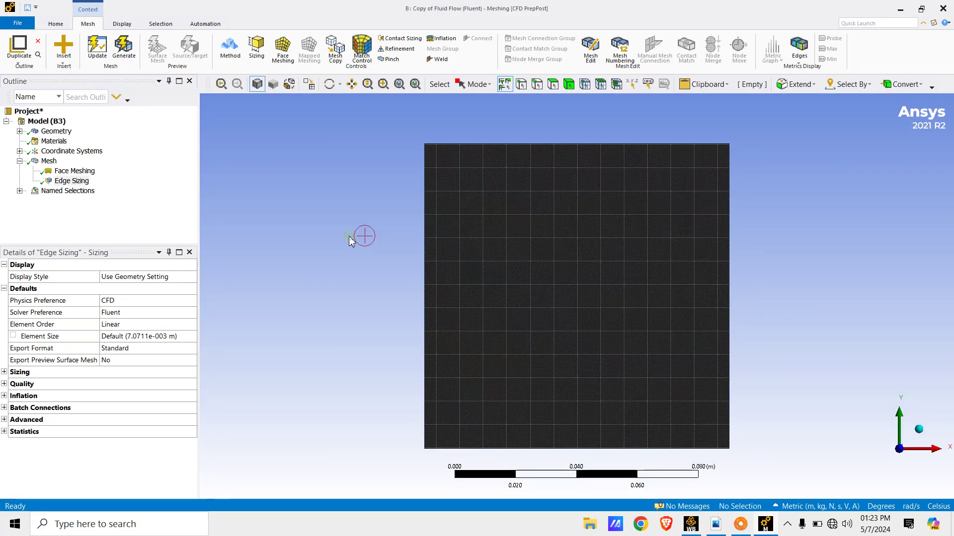
click(103, 53)
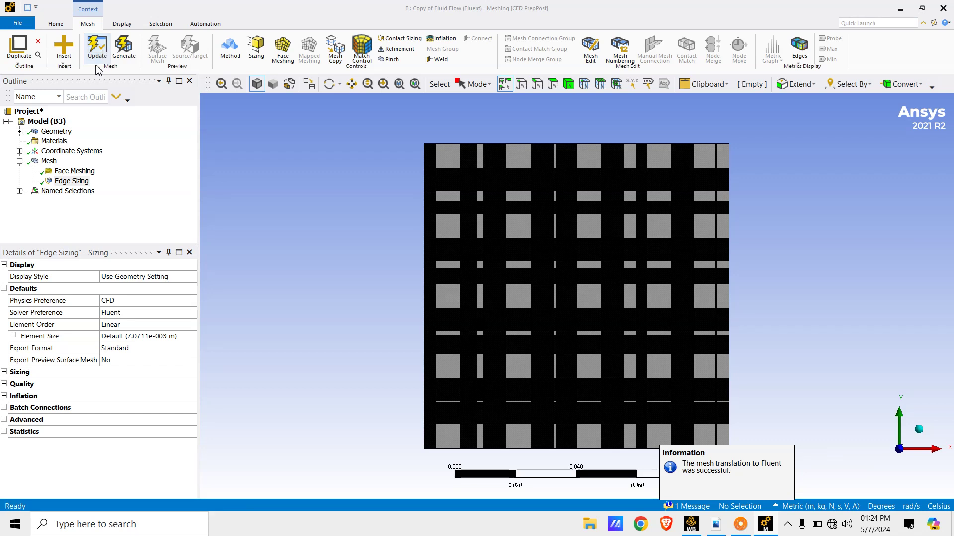
click(670, 458)
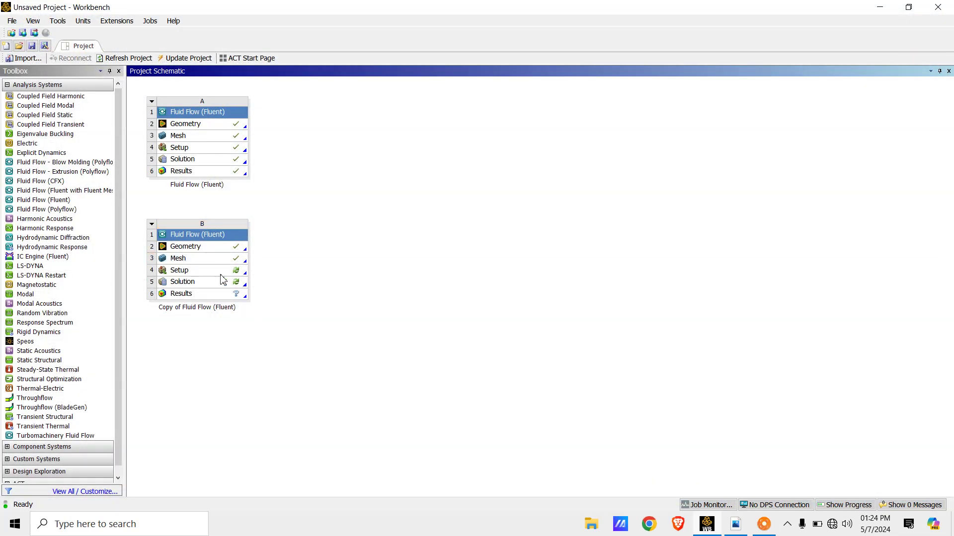
Step: Open the copied system's Setup cell in double-precision Fluent, loading the changed upstream mesh
double_click(216, 273)
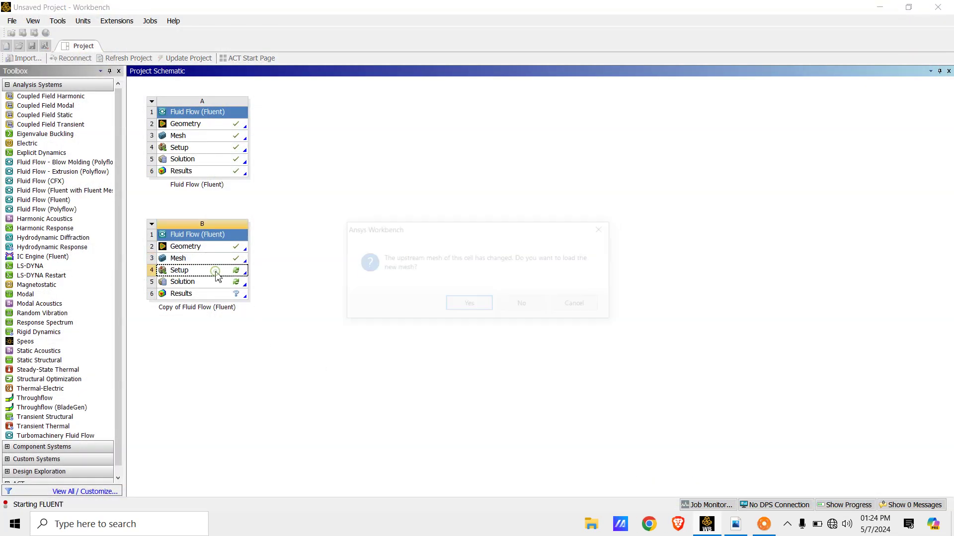
click(468, 305)
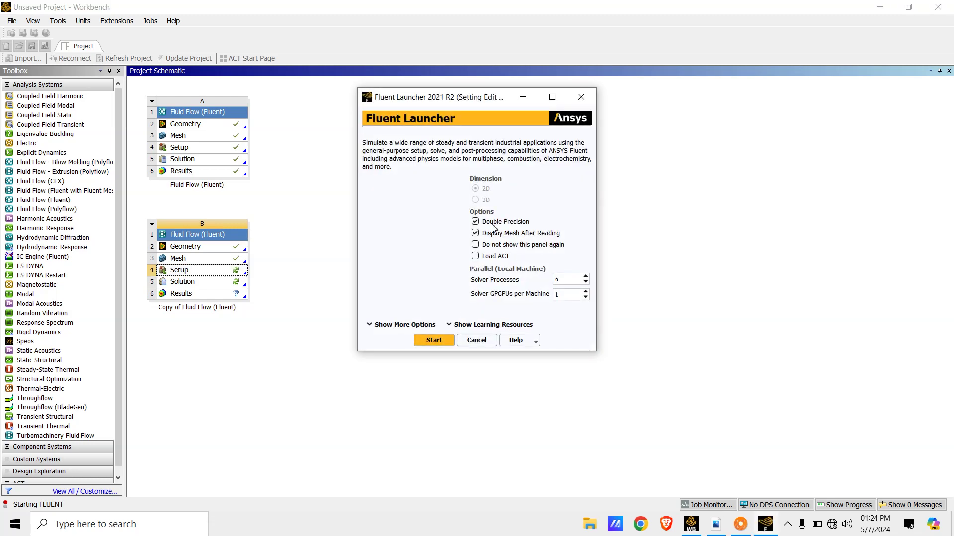
click(434, 340)
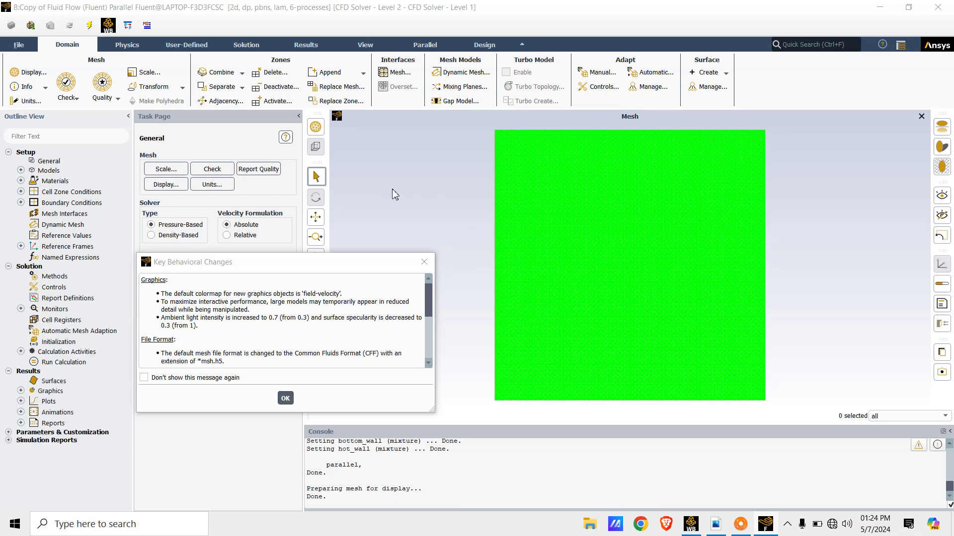
click(285, 397)
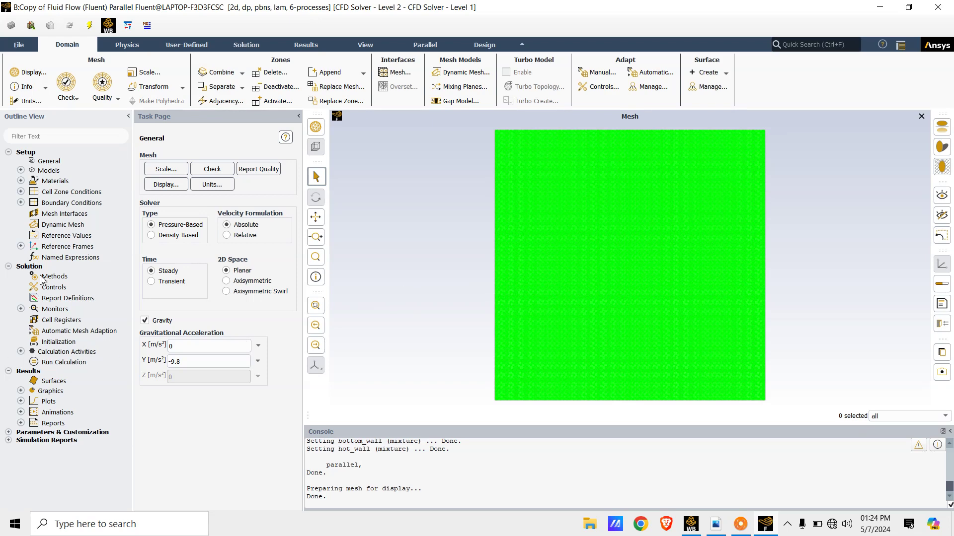
Step: Initialize the solution with the hybrid method and run the calculation for up to 1000 iterations
click(70, 344)
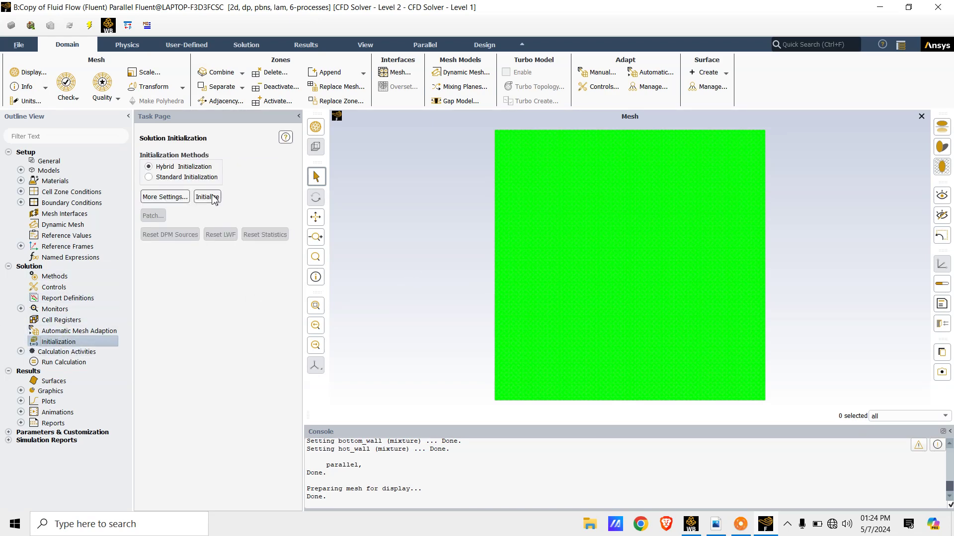
click(208, 197)
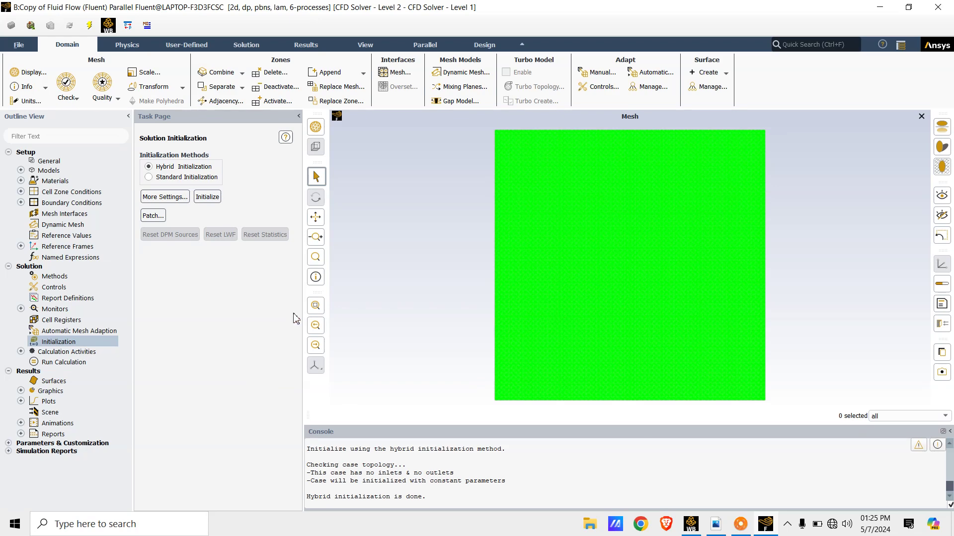
click(73, 362)
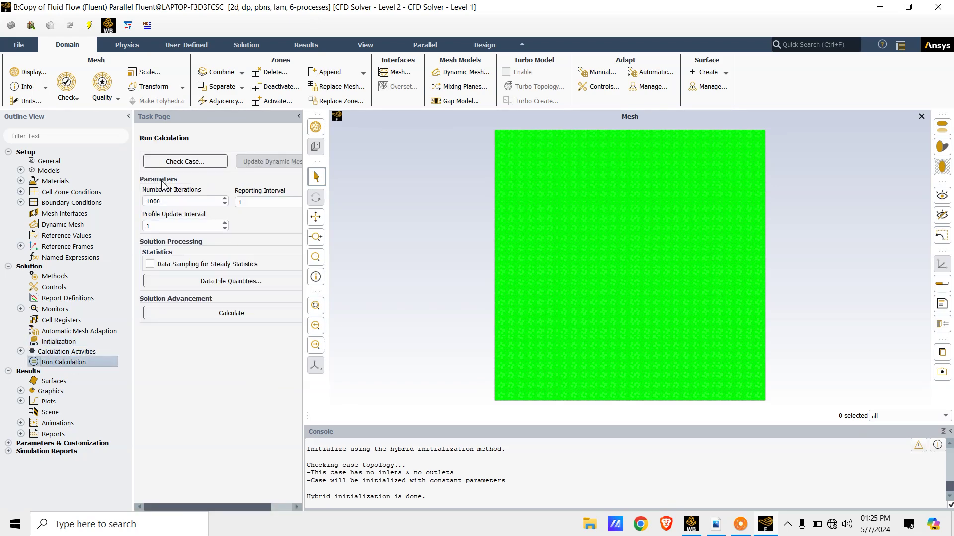
click(229, 312)
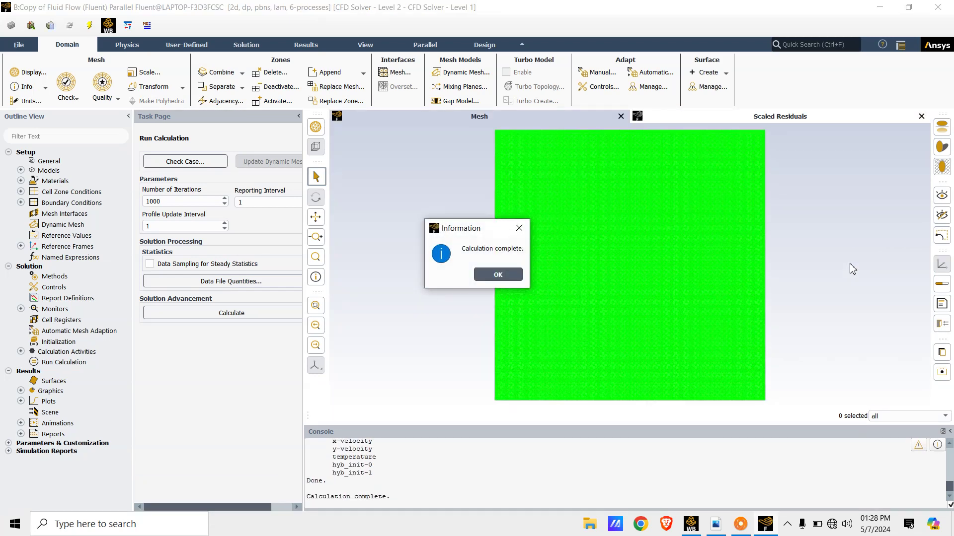
click(498, 275)
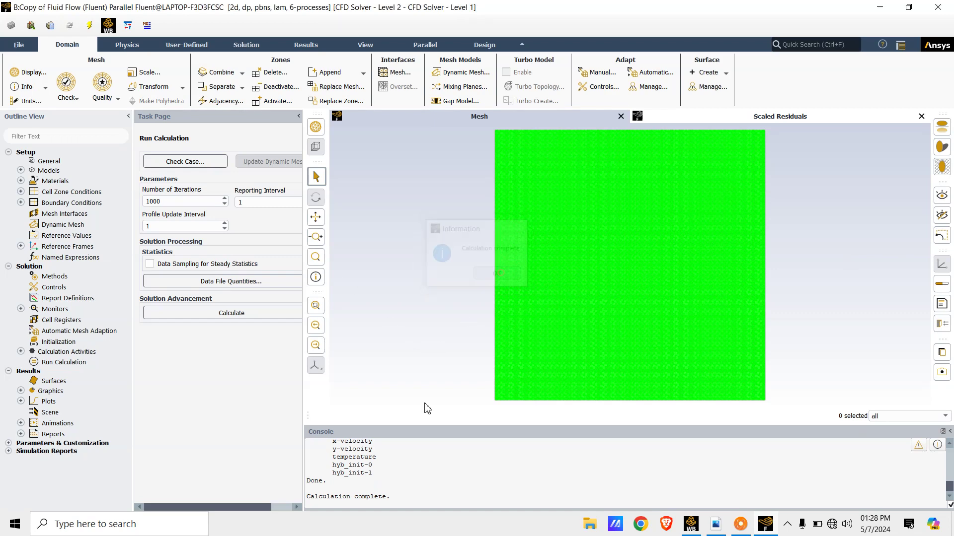
Step: Quit Fluent and update the Results cell of the copied Fluid Flow (Fluent) system
click(938, 7)
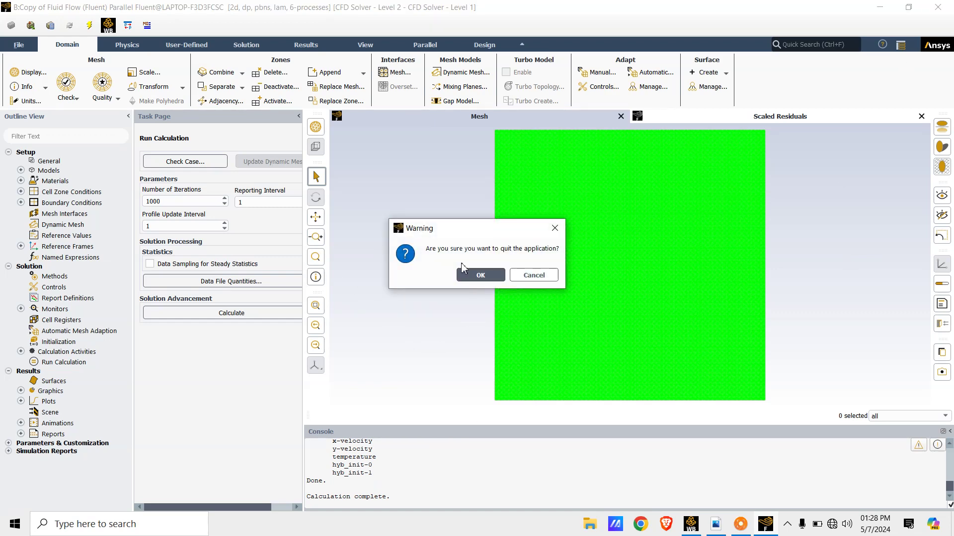
click(472, 275)
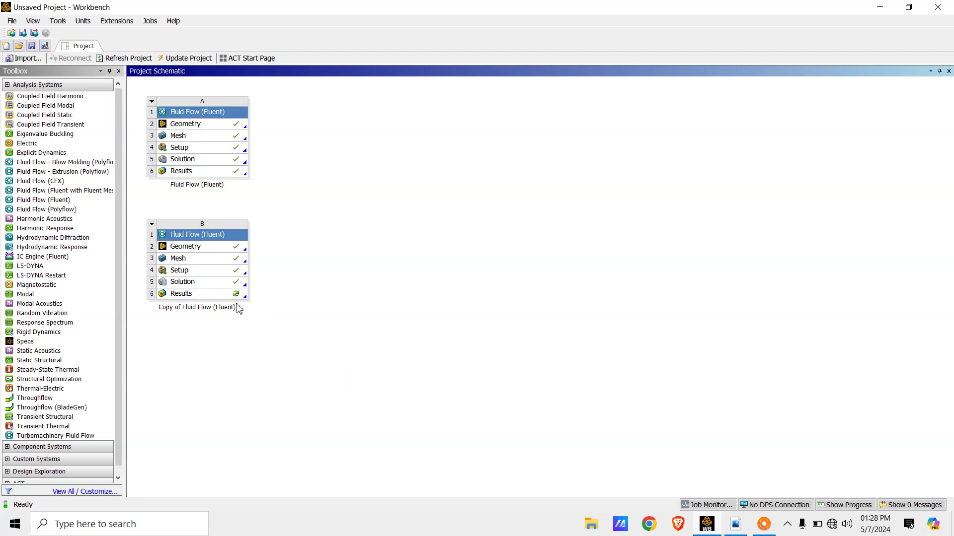
click(217, 296)
right_click(217, 298)
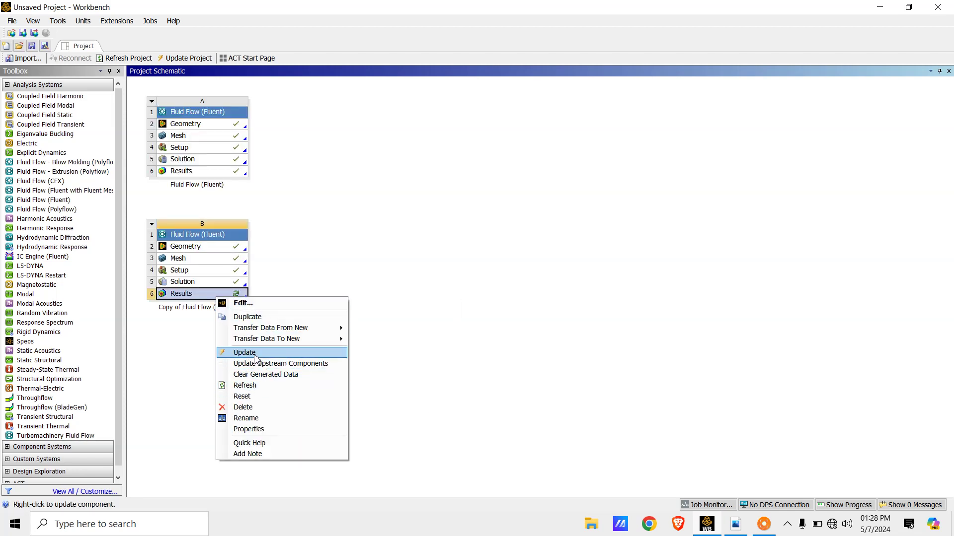
click(254, 353)
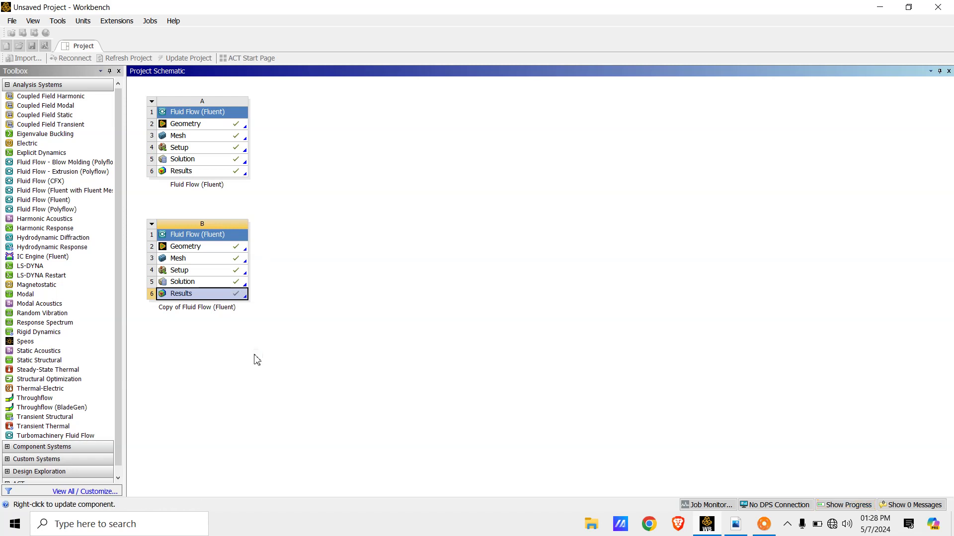
Step: Open the copied system's updated Results cell in CFD-Post
click(217, 293)
right_click(218, 294)
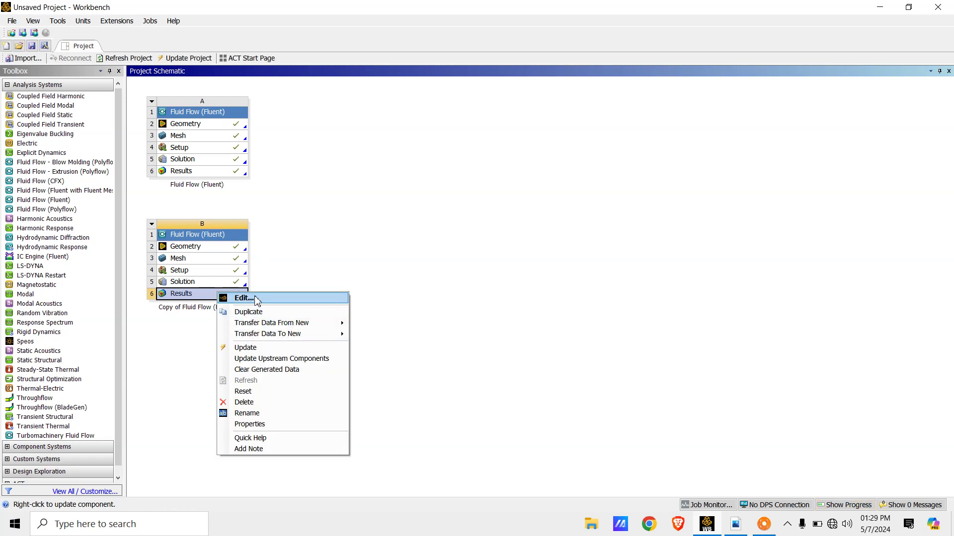
click(252, 298)
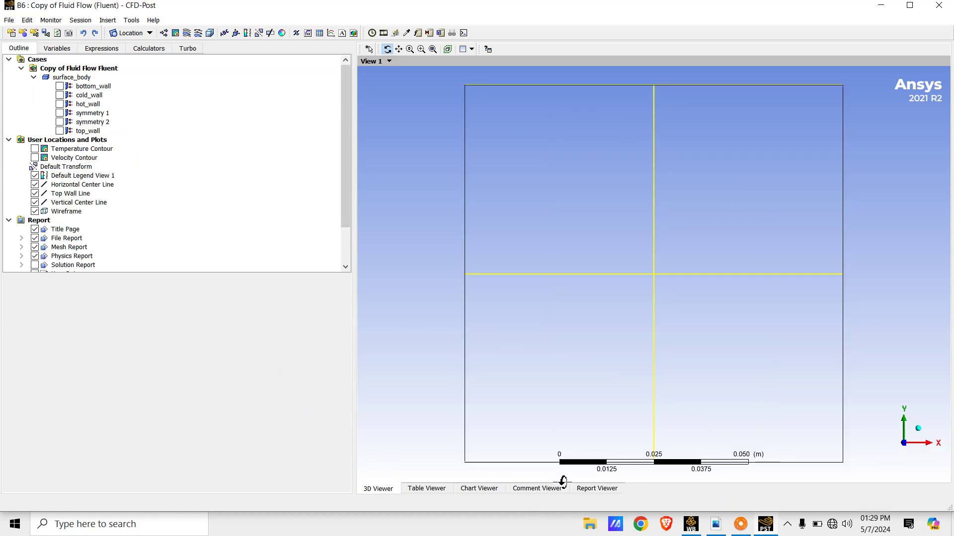
Step: Review the charts of top wall temperature variation, vertical center line velocity and horizontal center line velocity
click(470, 489)
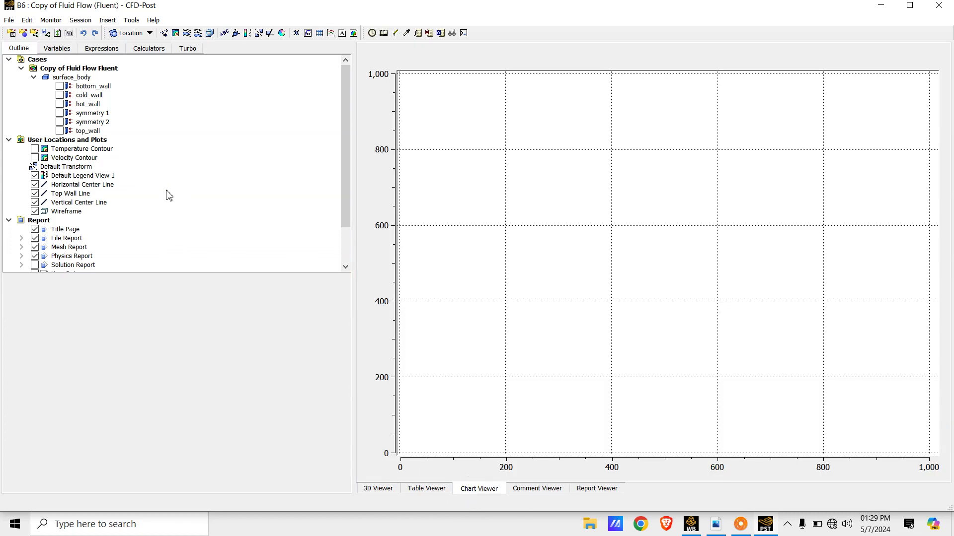
scroll(169, 195, down, 2)
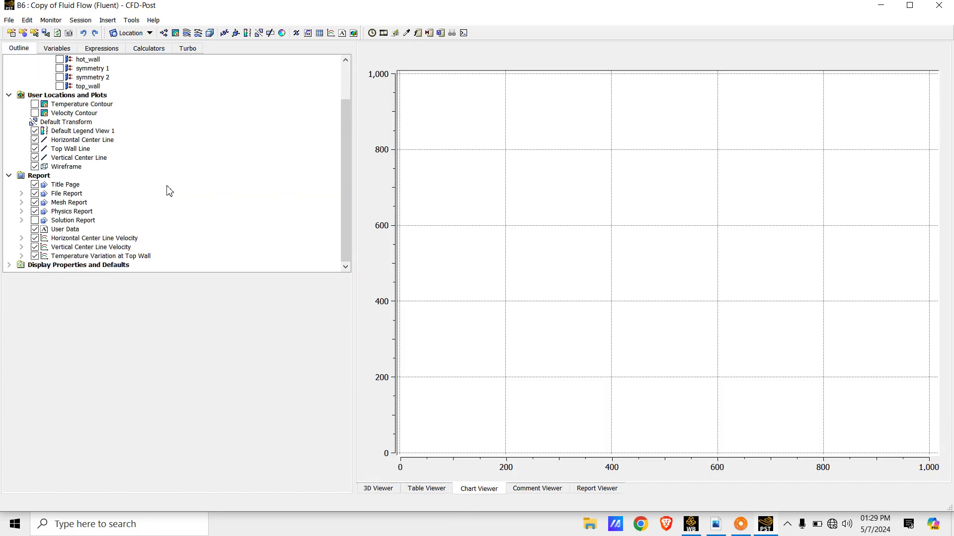
double_click(130, 257)
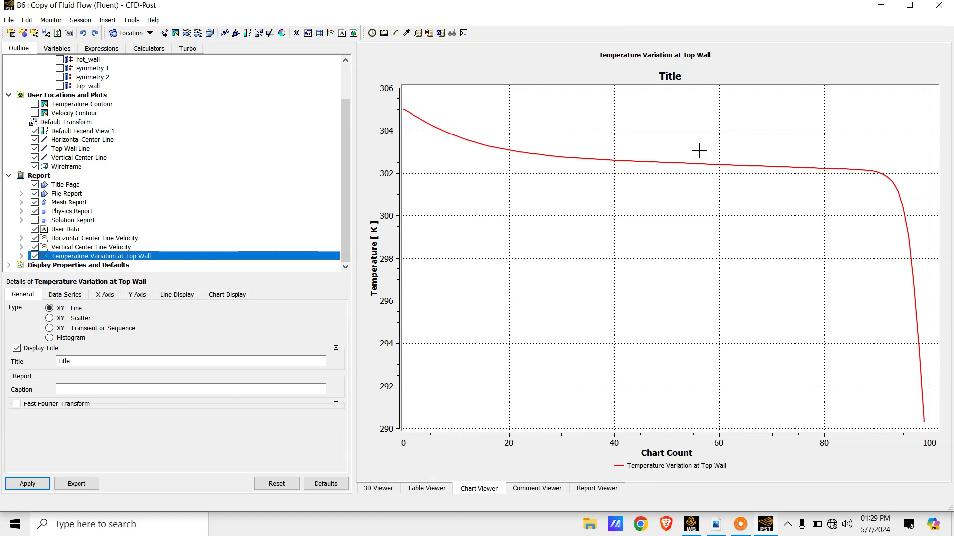
double_click(123, 248)
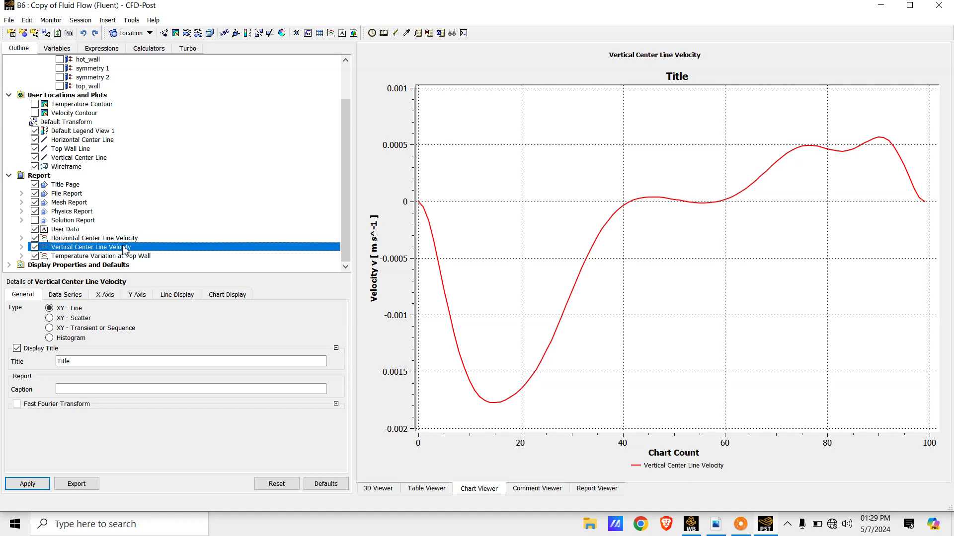
double_click(118, 230)
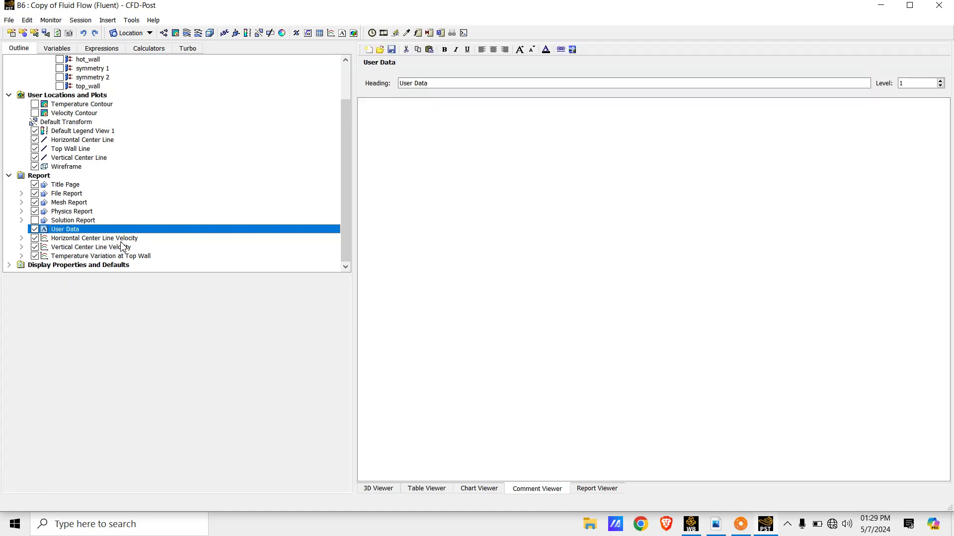
double_click(120, 239)
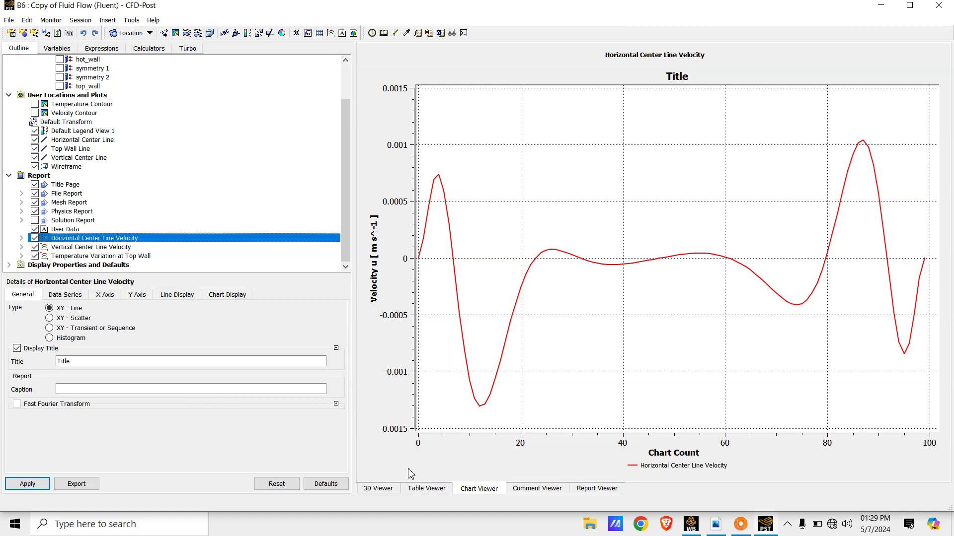
Step: Show the Velocity Contour and Temperature Contour alternately in the 3D view to examine the refined-mesh results
click(391, 489)
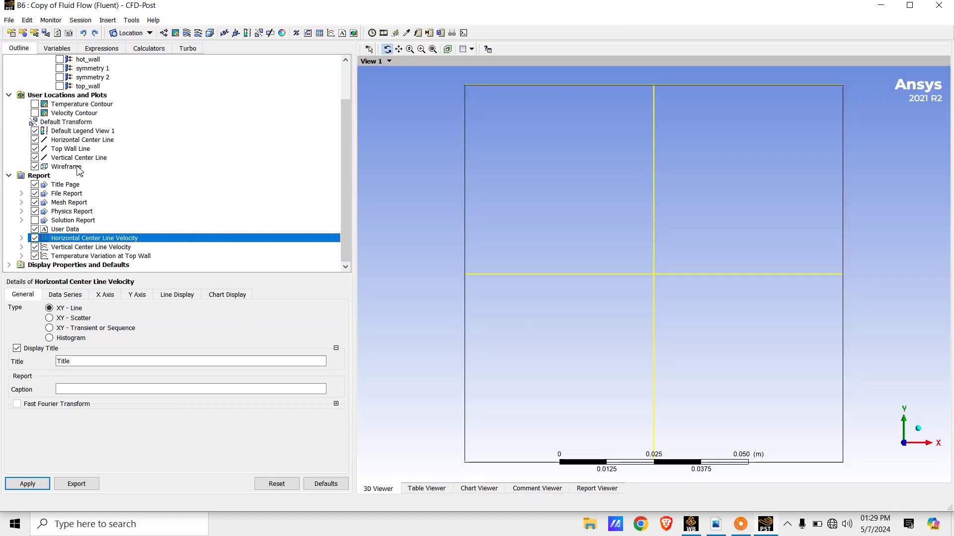
click(34, 113)
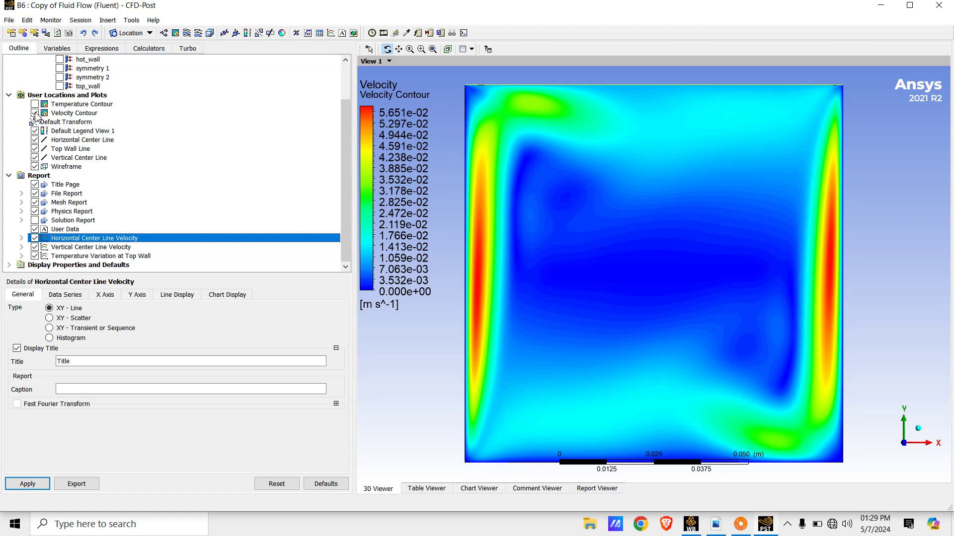
click(35, 114)
click(35, 105)
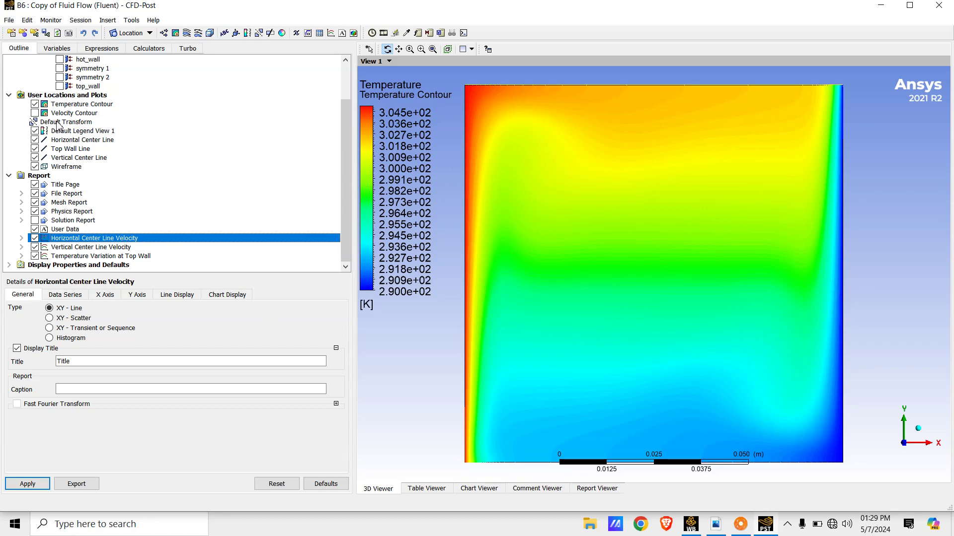
click(34, 105)
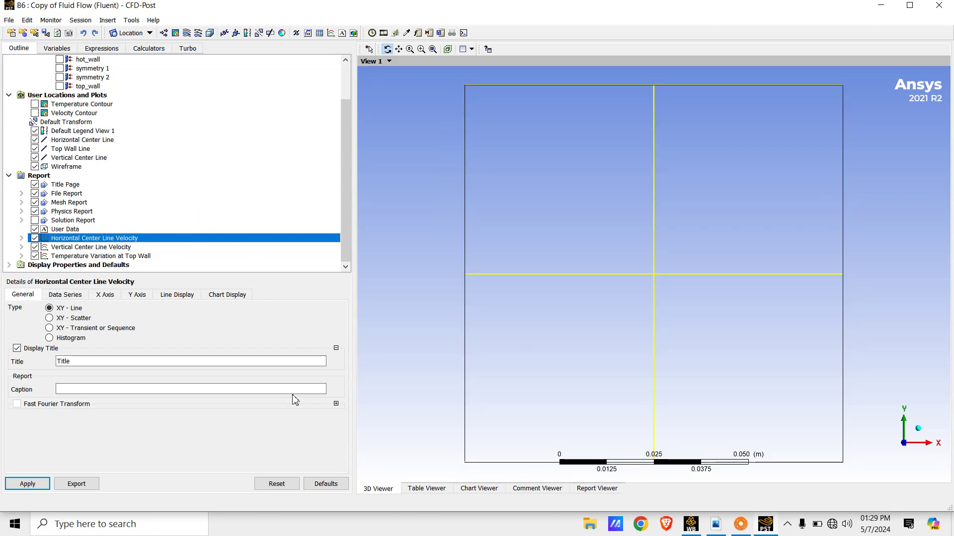
click(35, 113)
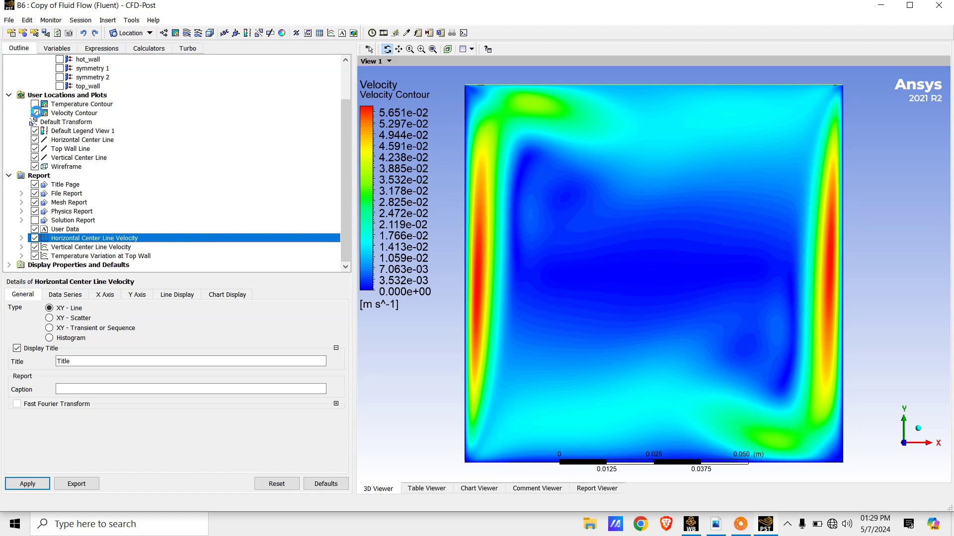
click(35, 113)
click(35, 105)
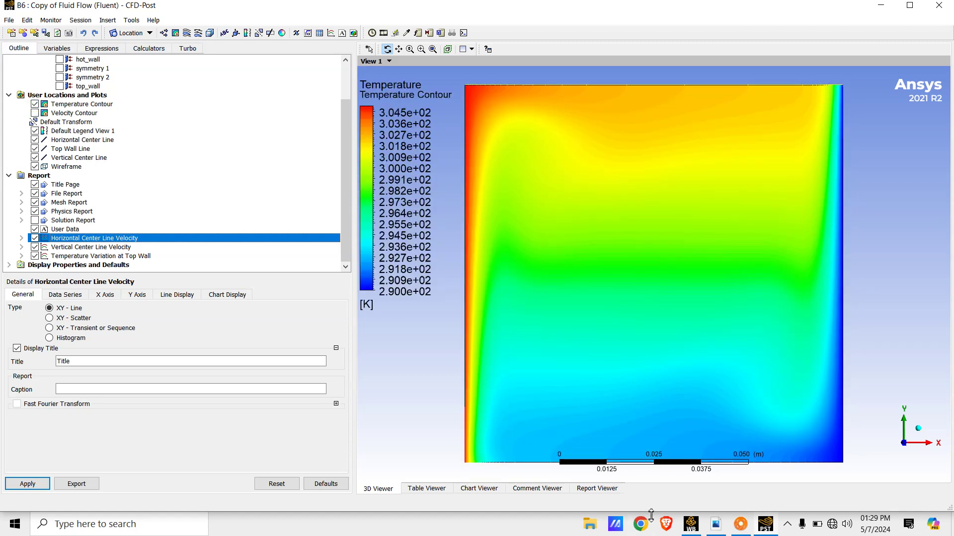